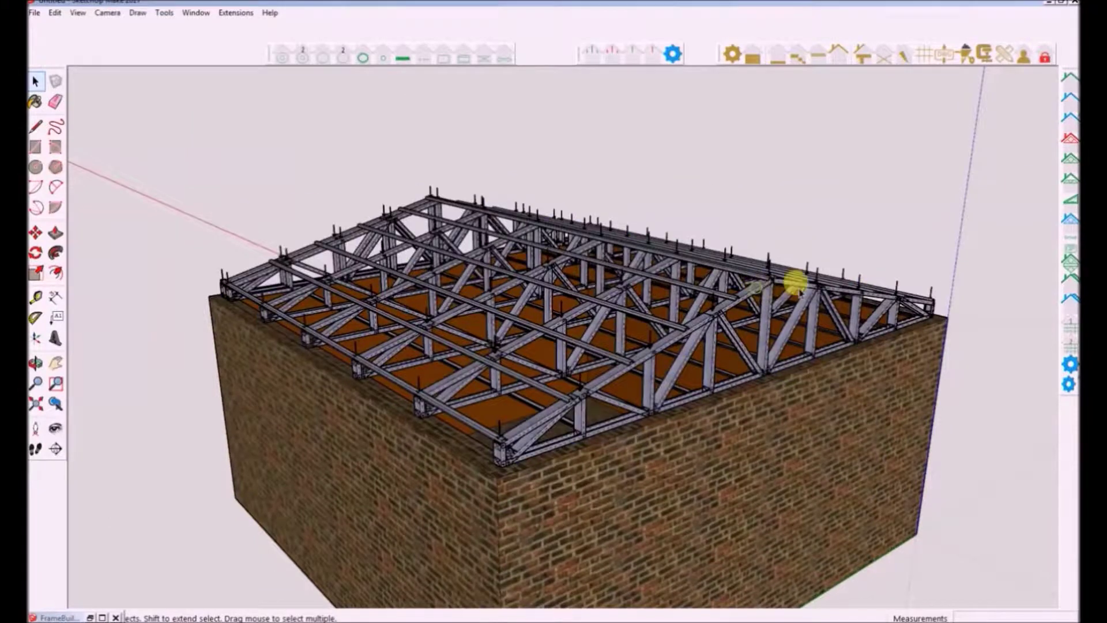
# Set the roof's right and left overhangs to 300 mm each in the roof properties and apply them
pyautogui.click(791, 284)
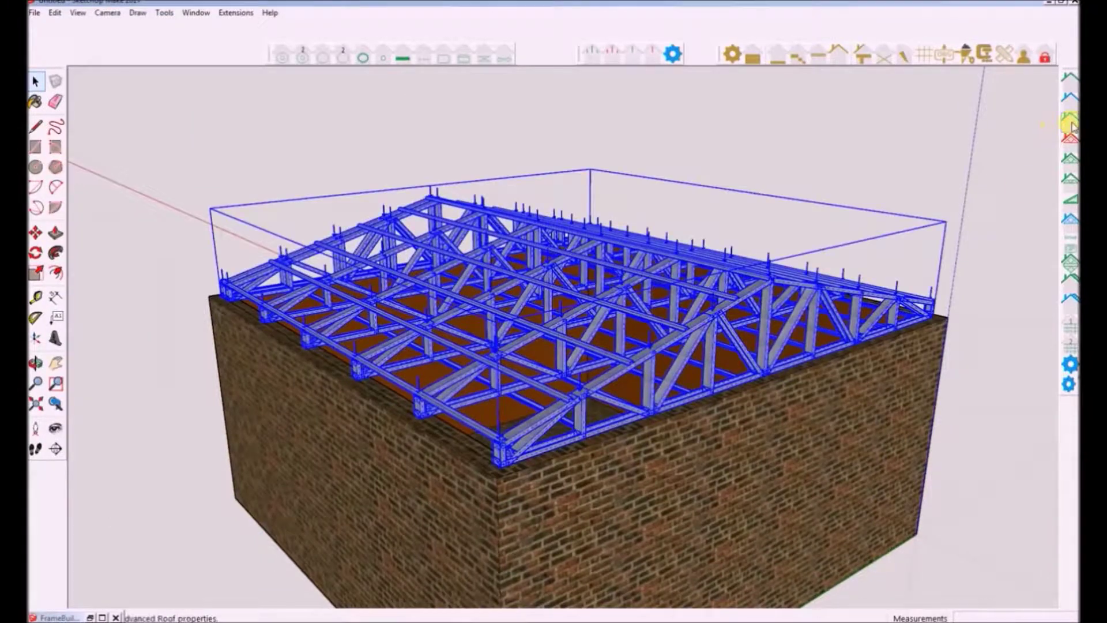
pyautogui.click(1073, 112)
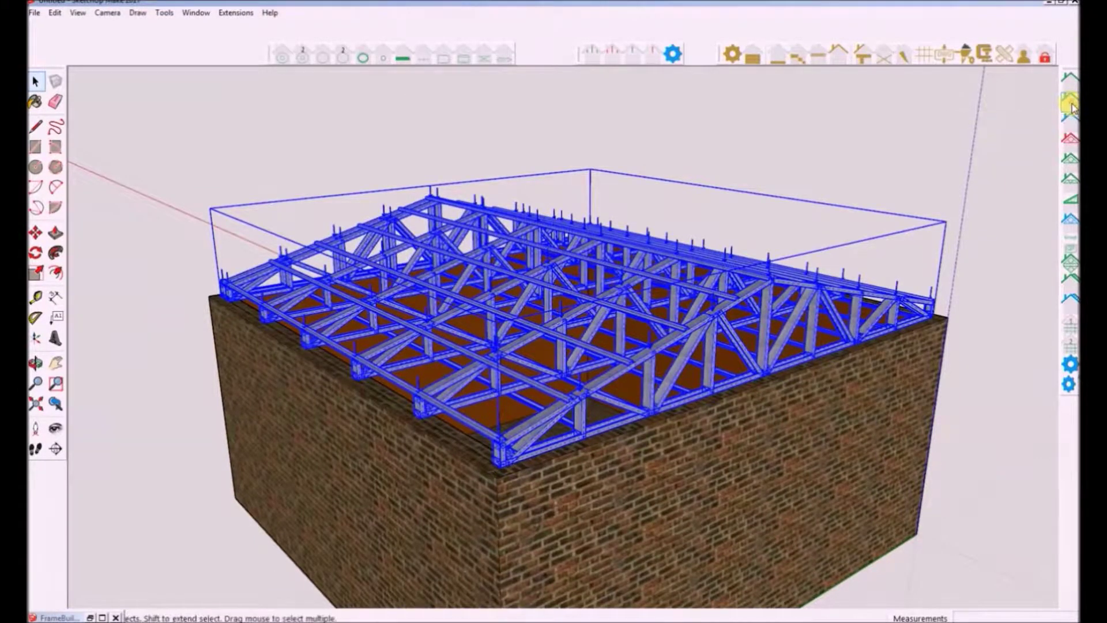
pyautogui.click(345, 456)
pyautogui.write('o')
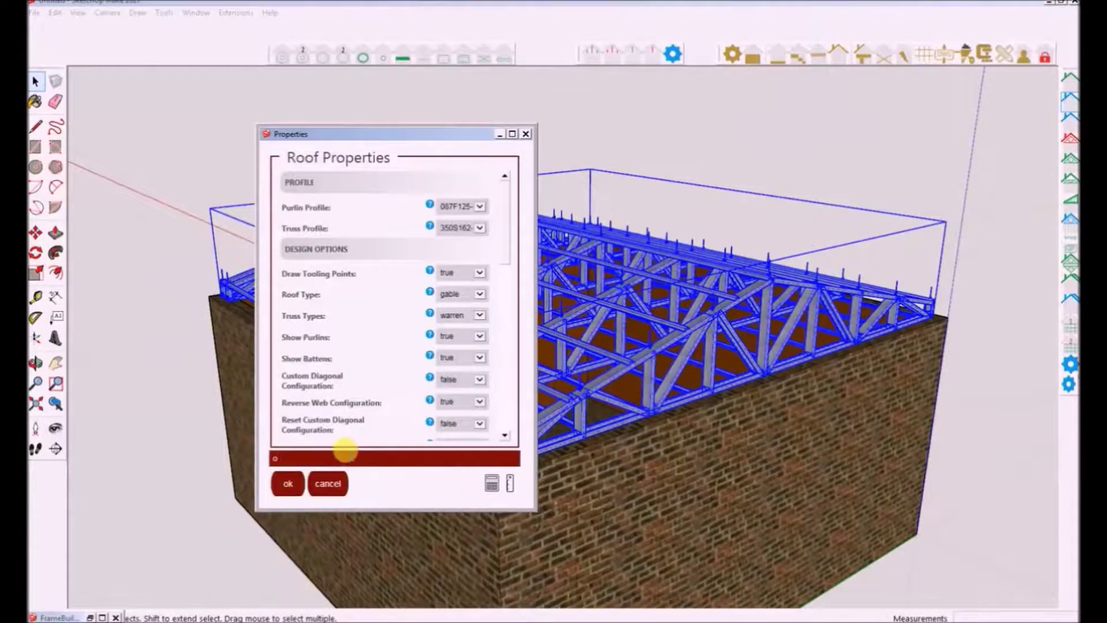
pyautogui.write('ver')
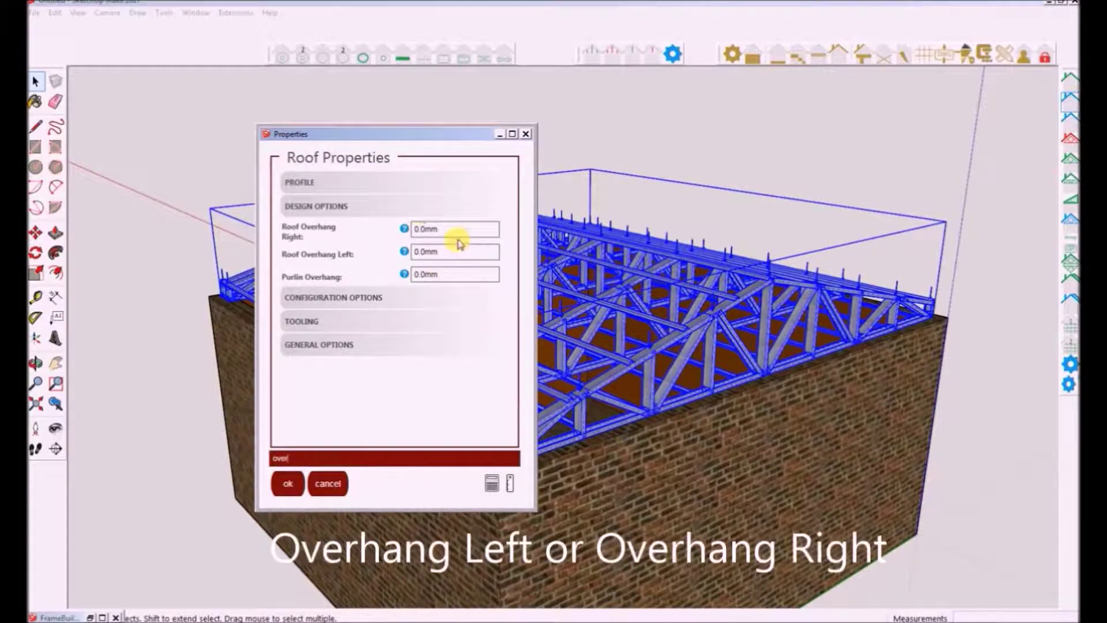
pyautogui.click(437, 229)
pyautogui.write('300')
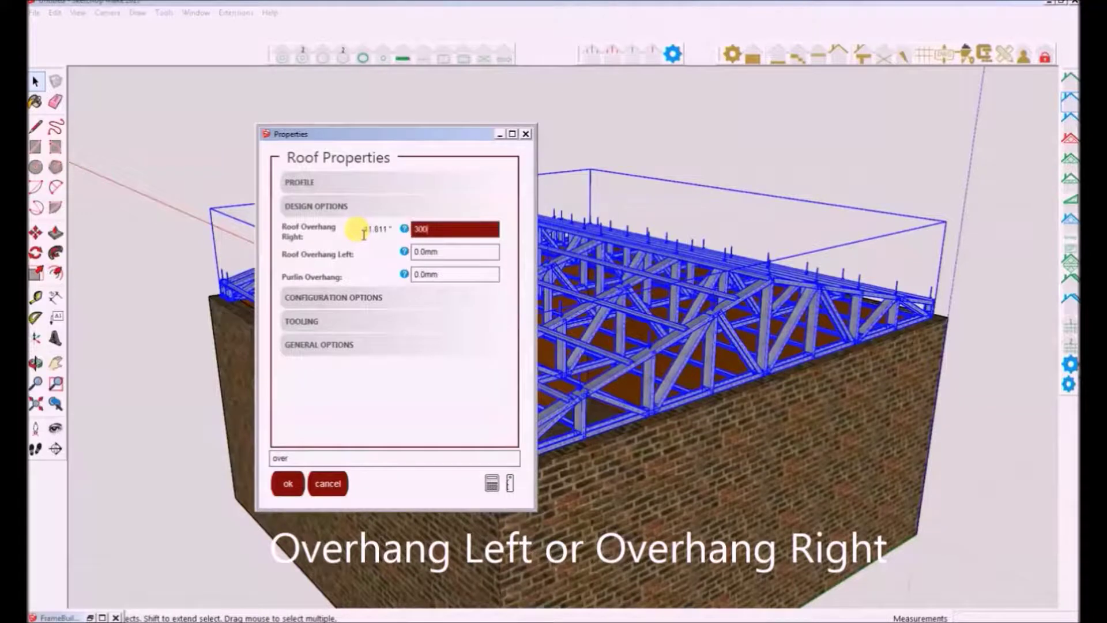
pyautogui.click(438, 252)
pyautogui.write('300')
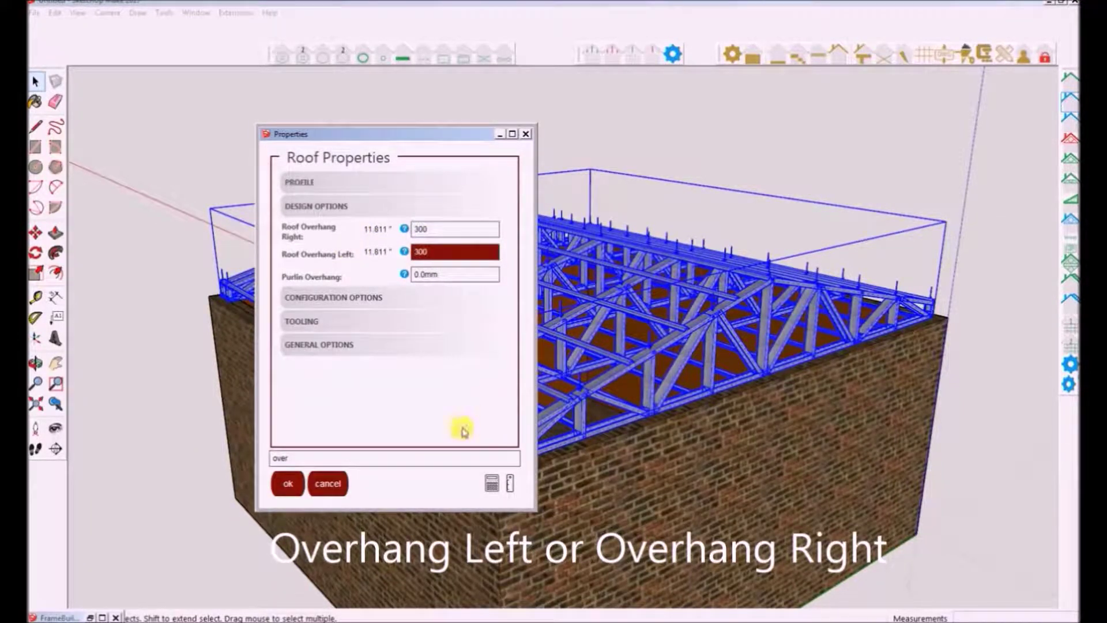
pyautogui.click(286, 484)
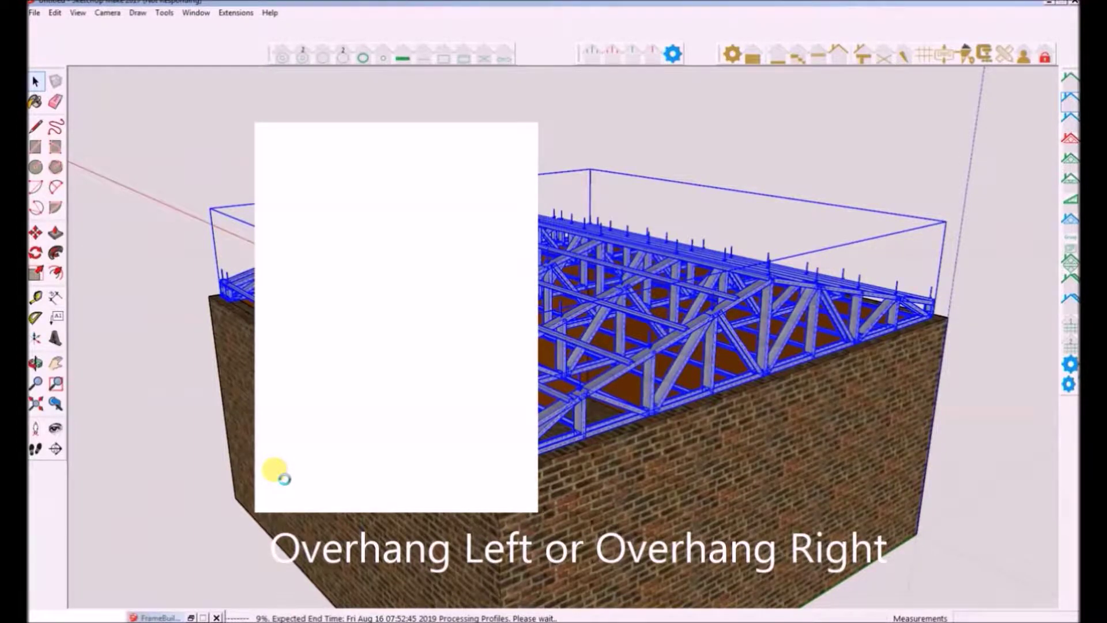
# Shift the roof's apex by -1000 mm in the roof properties and apply the change
pyautogui.moveTo(700, 346); pyautogui.dragTo(266, 340, button='middle')
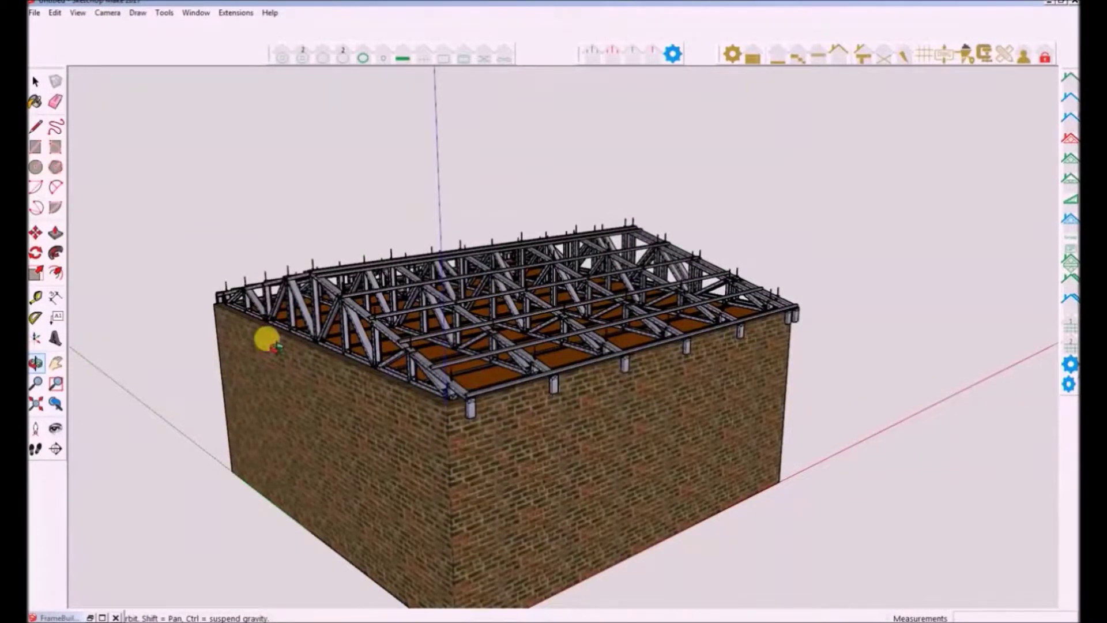
pyautogui.moveTo(266, 340); pyautogui.dragTo(649, 382, button='middle')
pyautogui.moveTo(836, 362); pyautogui.dragTo(664, 358, button='middle')
pyautogui.scroll(5, 629, 378)
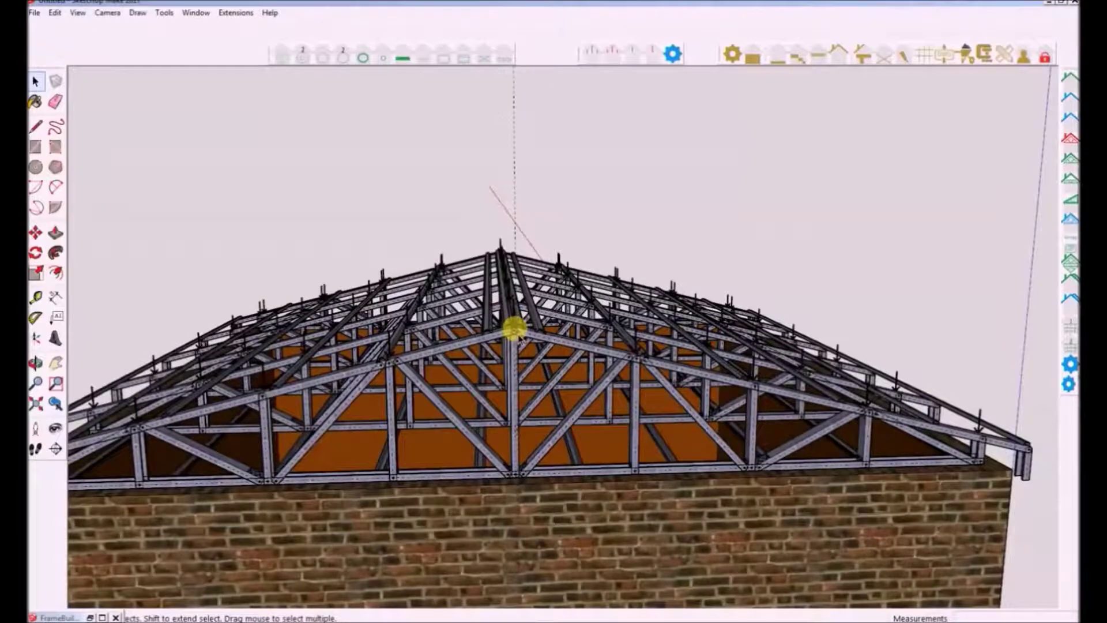
pyautogui.click(635, 326)
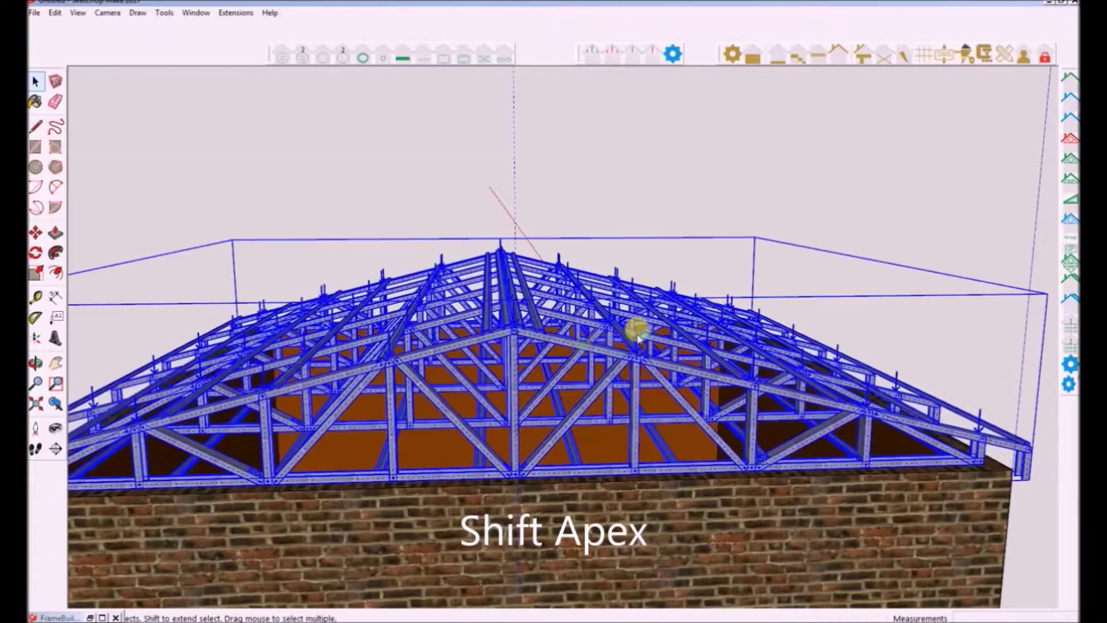
pyautogui.click(1071, 102)
pyautogui.click(362, 455)
pyautogui.write('apex')
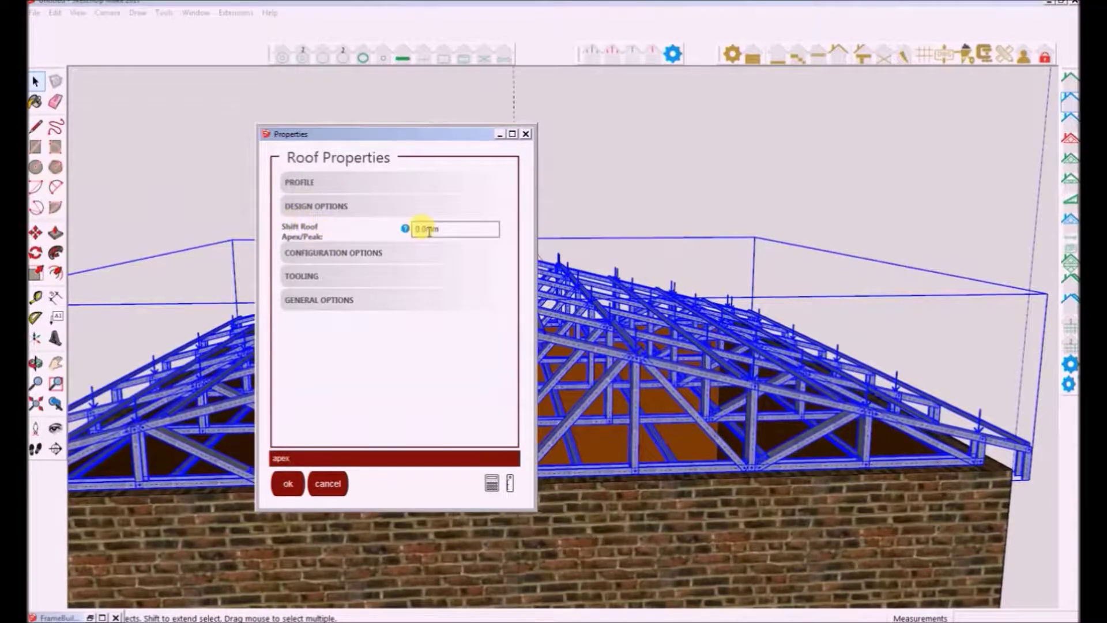
pyautogui.click(420, 229)
pyautogui.write('-1000')
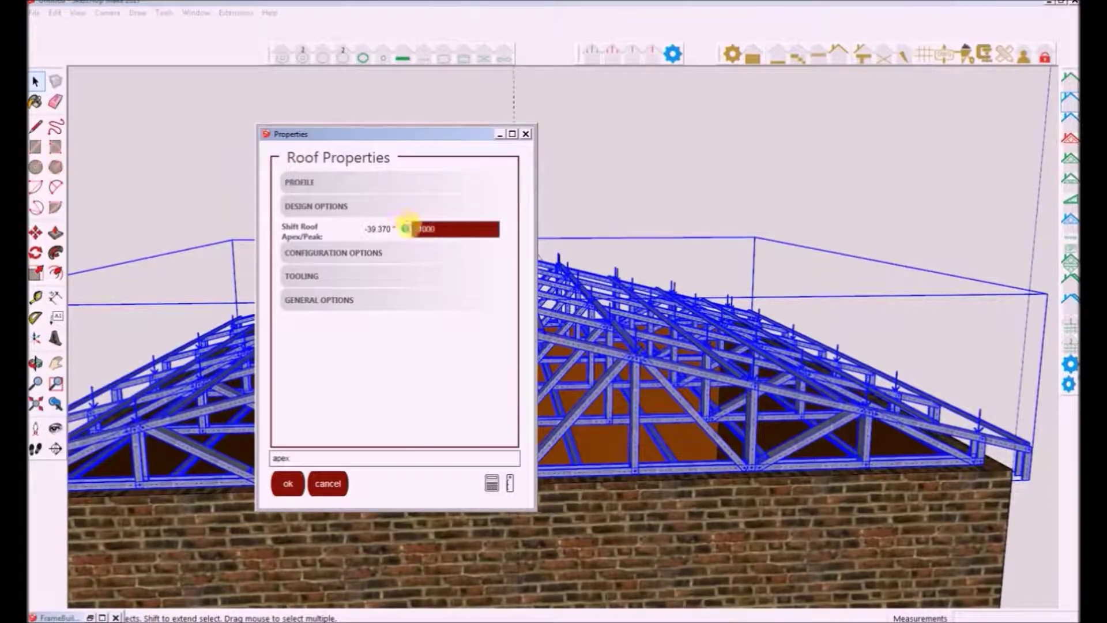
pyautogui.click(289, 484)
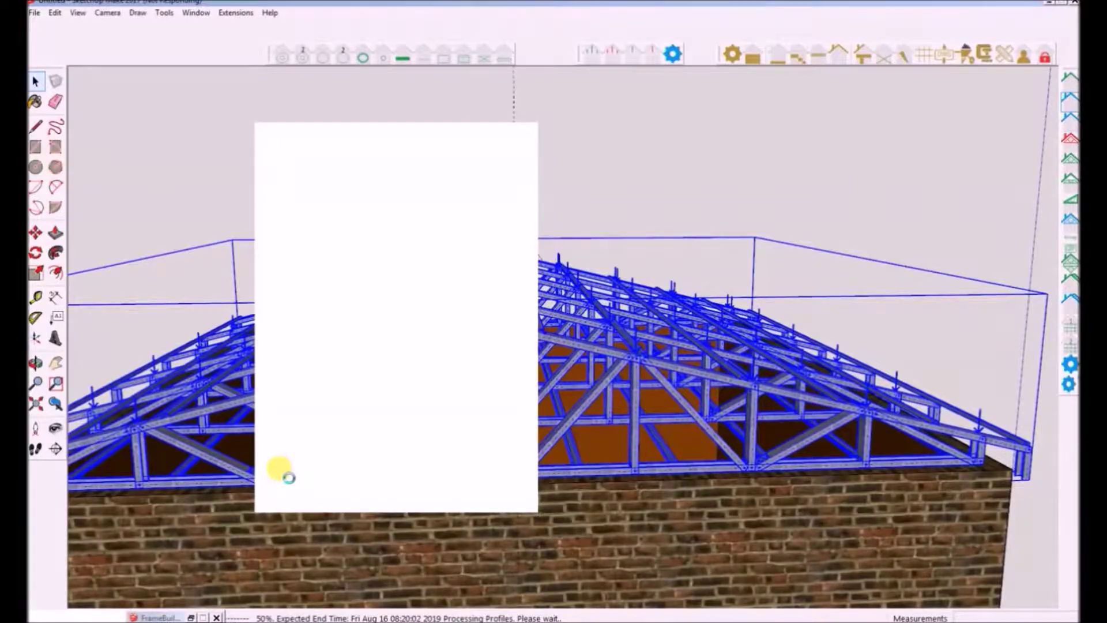
# Set the roof's Raise Left Heel Height property to 30 mm and apply it
pyautogui.moveTo(436, 376); pyautogui.dragTo(562, 370, button='middle')
pyautogui.scroll(-3, 380, 355)
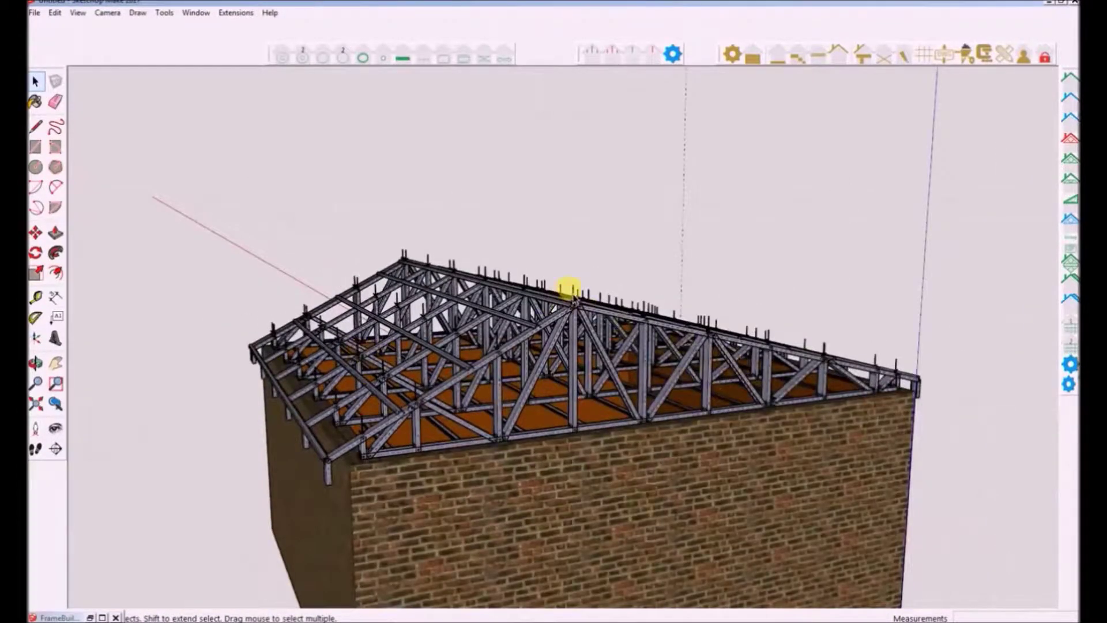
pyautogui.moveTo(631, 321); pyautogui.dragTo(791, 388, button='middle')
pyautogui.moveTo(865, 384); pyautogui.dragTo(566, 432, button='middle')
pyautogui.scroll(3, 472, 294)
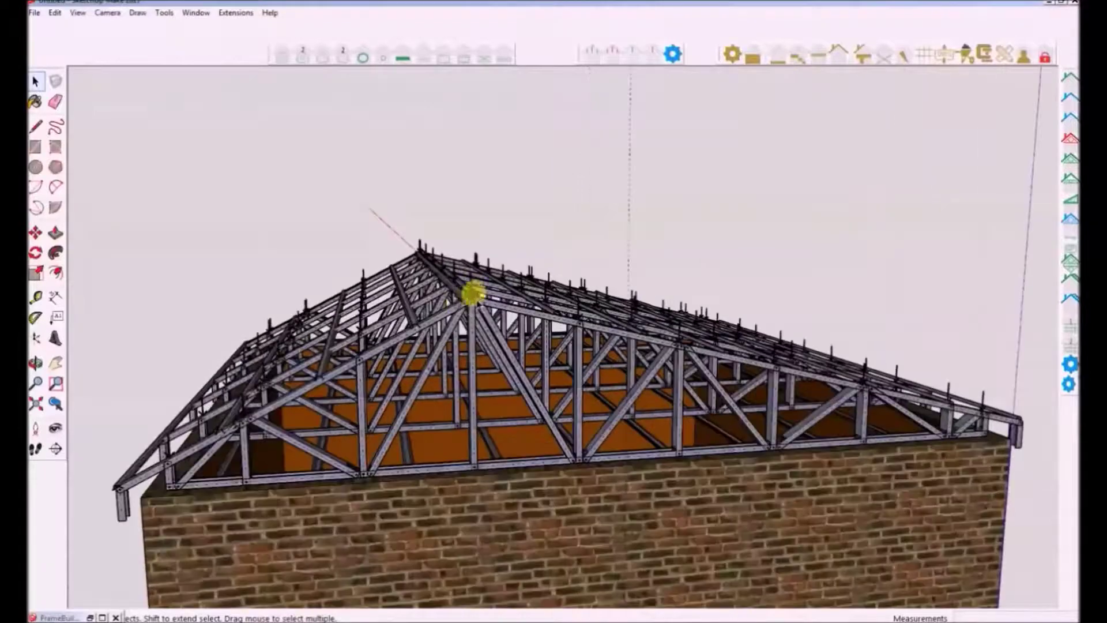
pyautogui.click(472, 294)
pyautogui.scroll(-3, 472, 295)
pyautogui.moveTo(473, 294); pyautogui.dragTo(715, 378, button='middle')
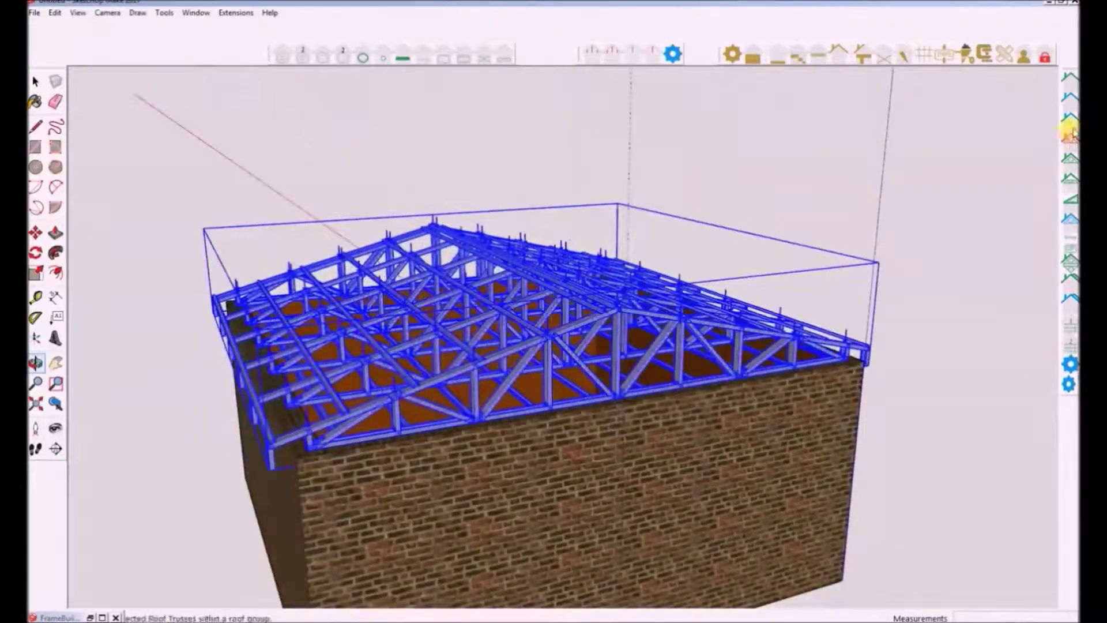
pyautogui.click(1072, 103)
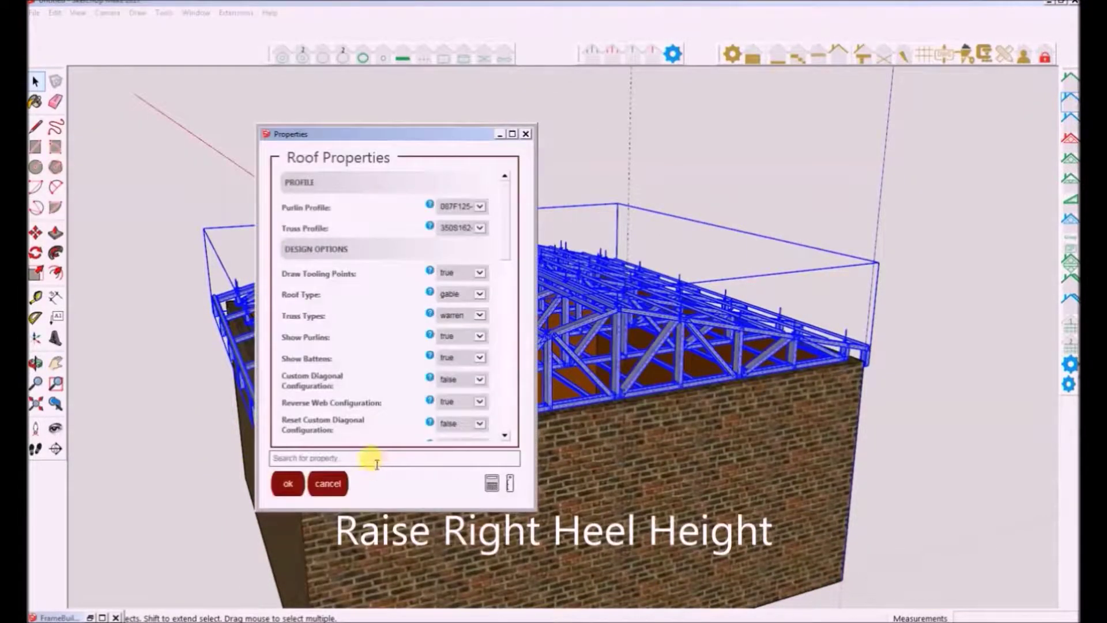
pyautogui.click(368, 457)
pyautogui.write('rai')
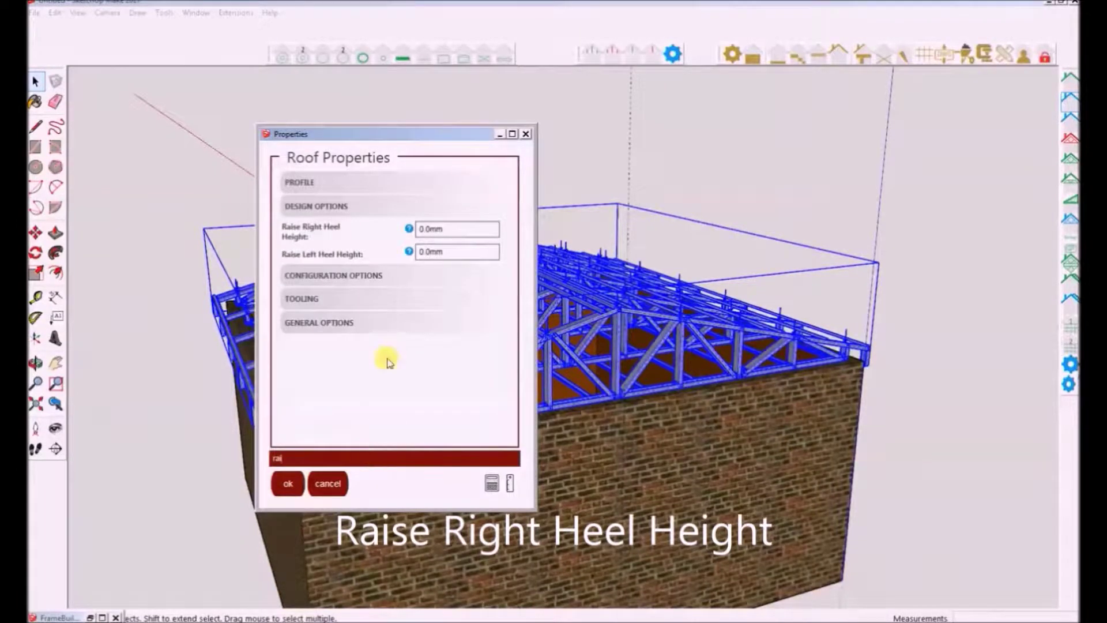
pyautogui.click(453, 251)
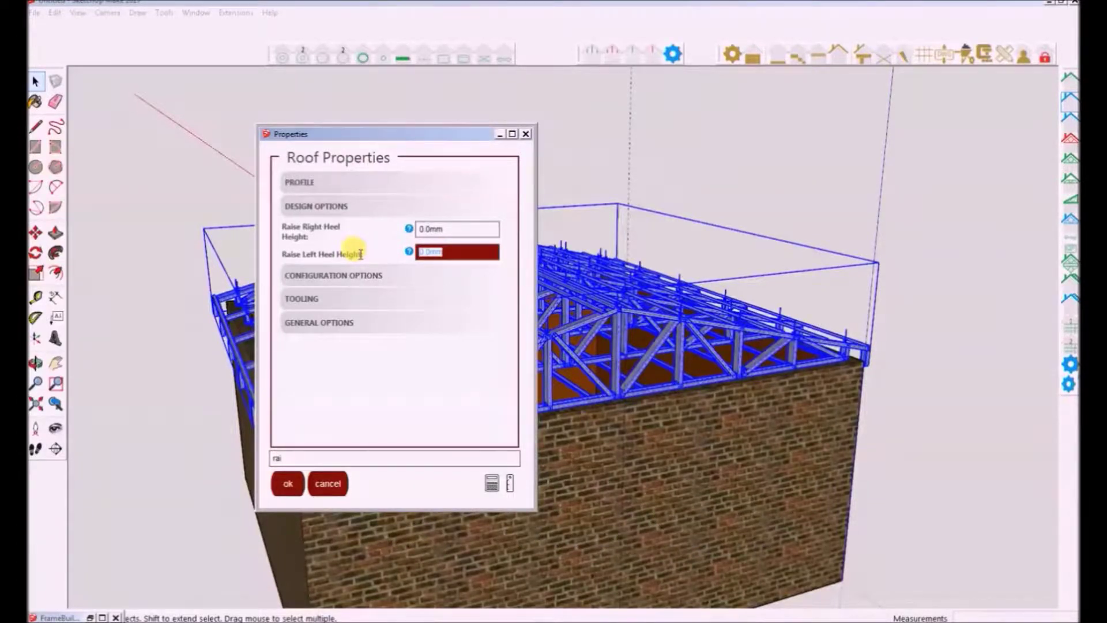
pyautogui.write('300')
pyautogui.click(288, 484)
# Set the roof's truss type to howe in the roof properties and rebuild the roof
pyautogui.press('o')
pyautogui.moveTo(499, 391); pyautogui.dragTo(414, 388)
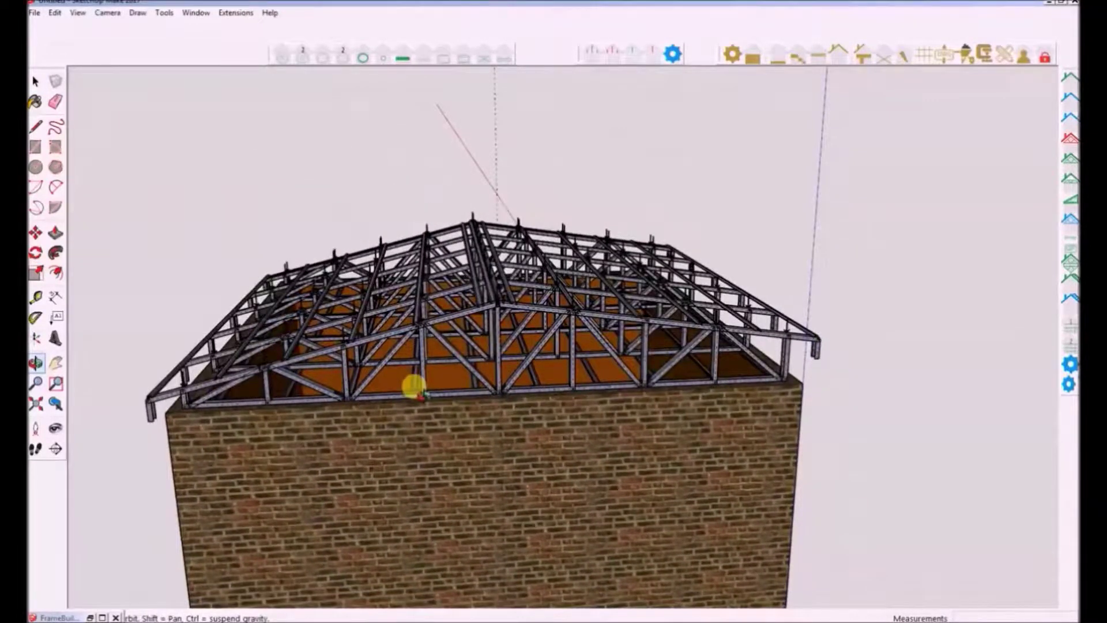
pyautogui.press('space')
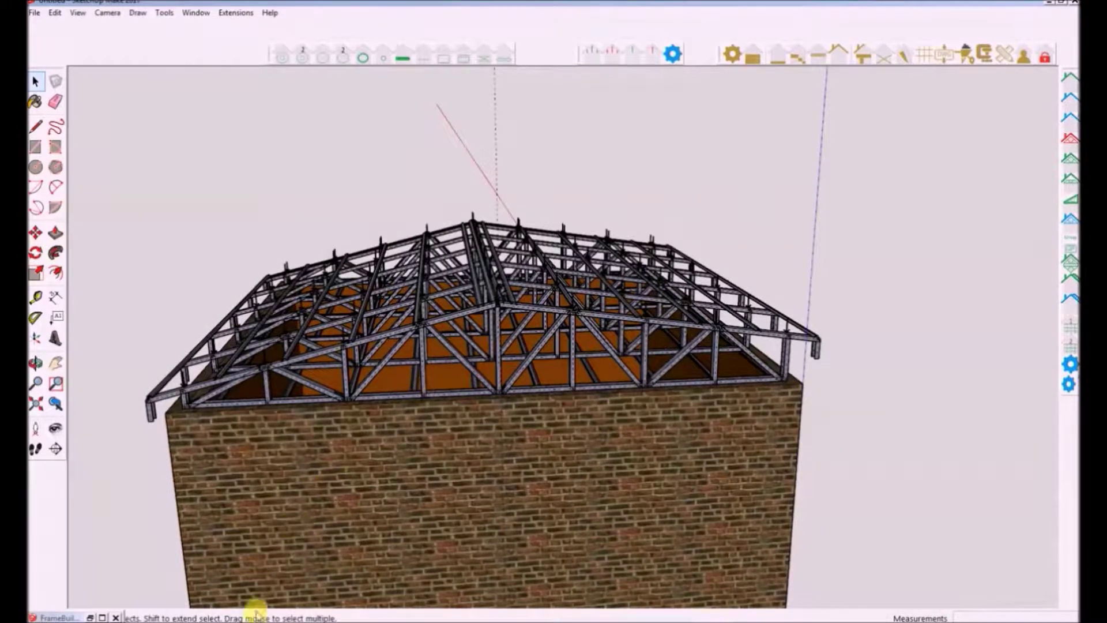
pyautogui.moveTo(564, 408); pyautogui.dragTo(877, 272, button='middle')
pyautogui.click(701, 314)
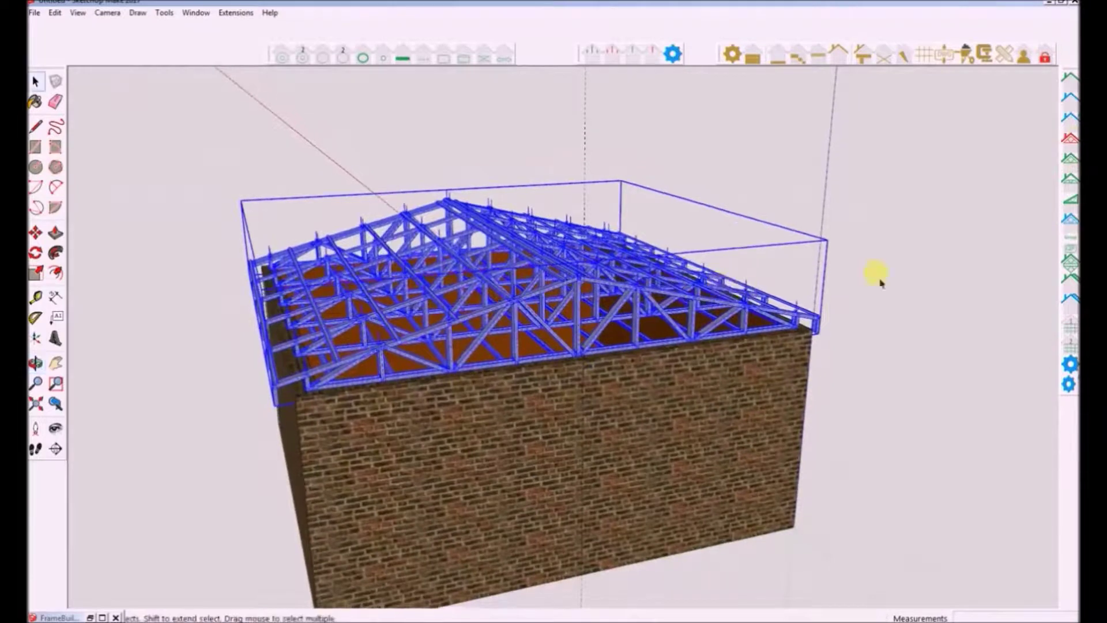
pyautogui.click(1070, 100)
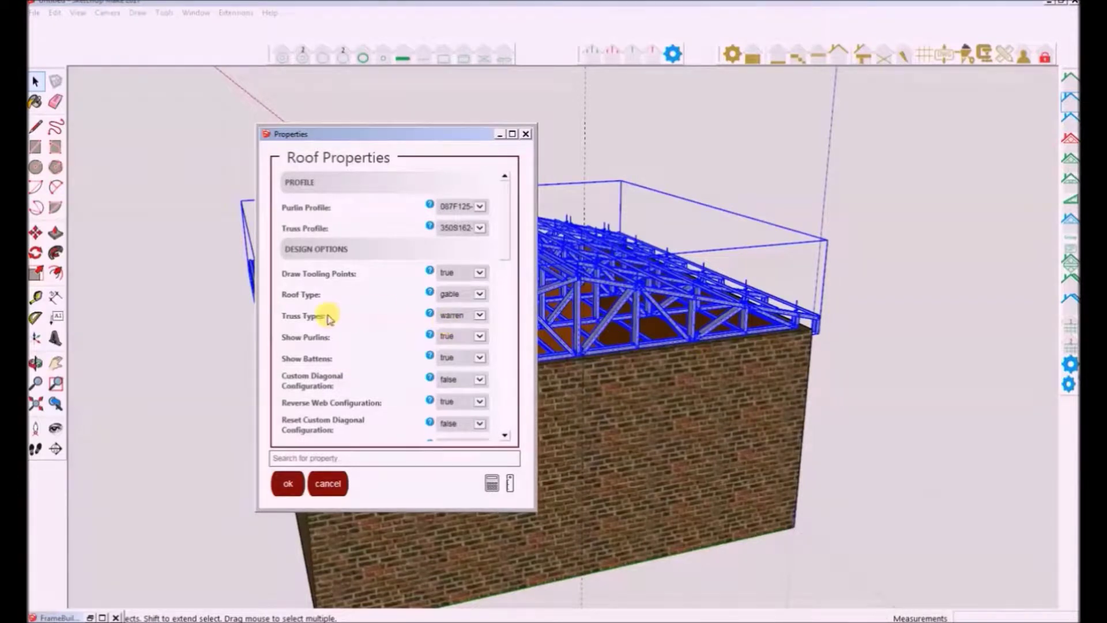
pyautogui.moveTo(328, 316); pyautogui.dragTo(281, 317)
pyautogui.click(454, 315)
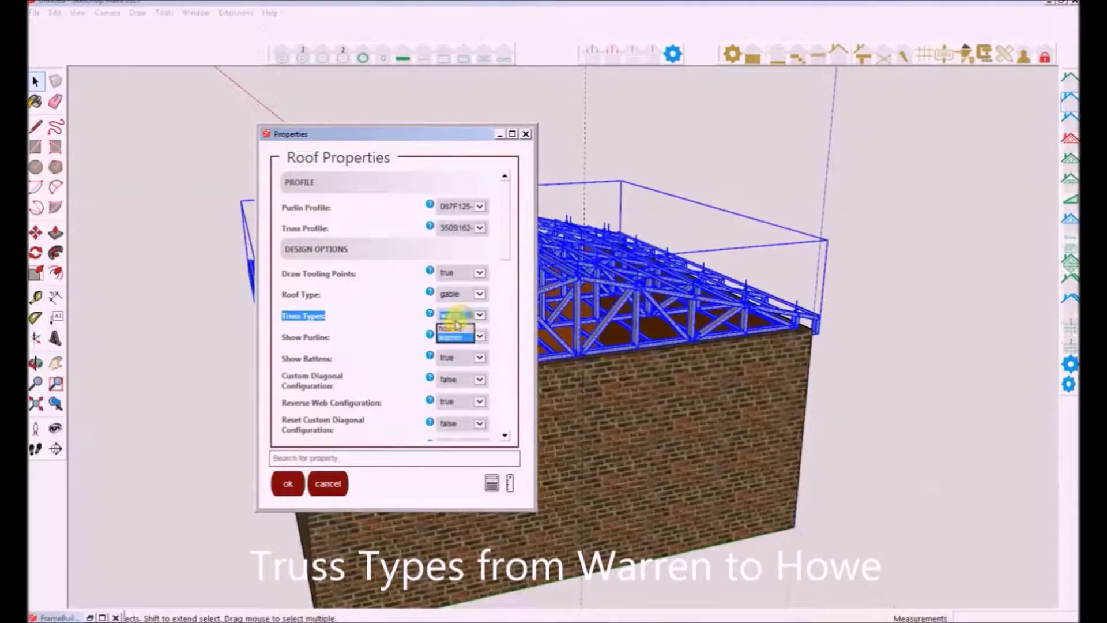
pyautogui.click(452, 333)
pyautogui.click(288, 484)
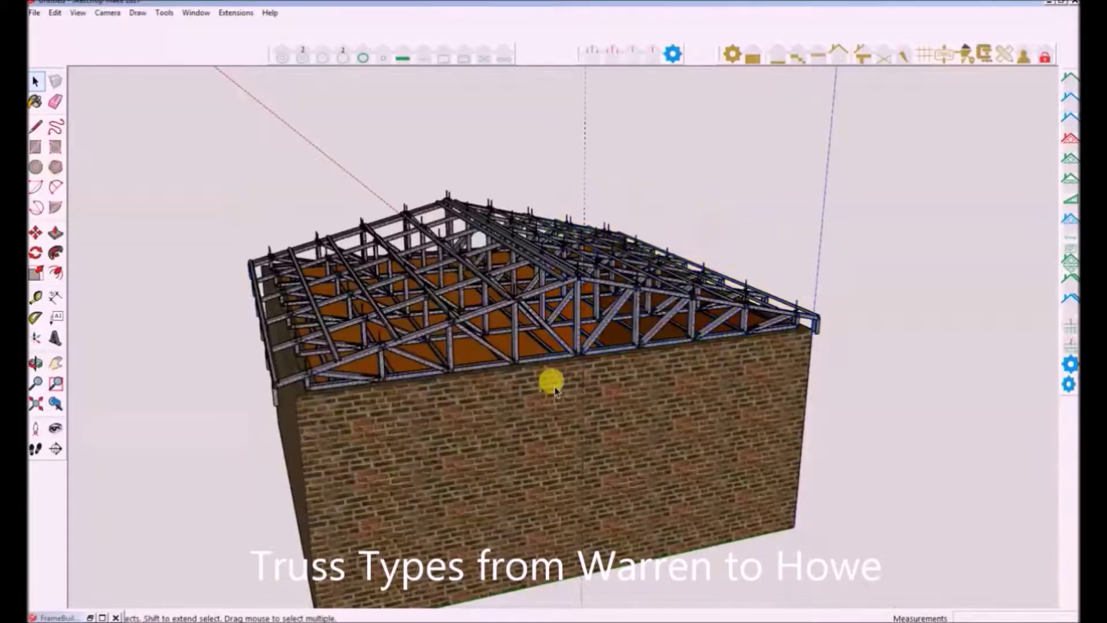
# Undo and redo the truss type change to compare the warren and howe web layouts
pyautogui.moveTo(545, 379); pyautogui.dragTo(584, 336, button='middle')
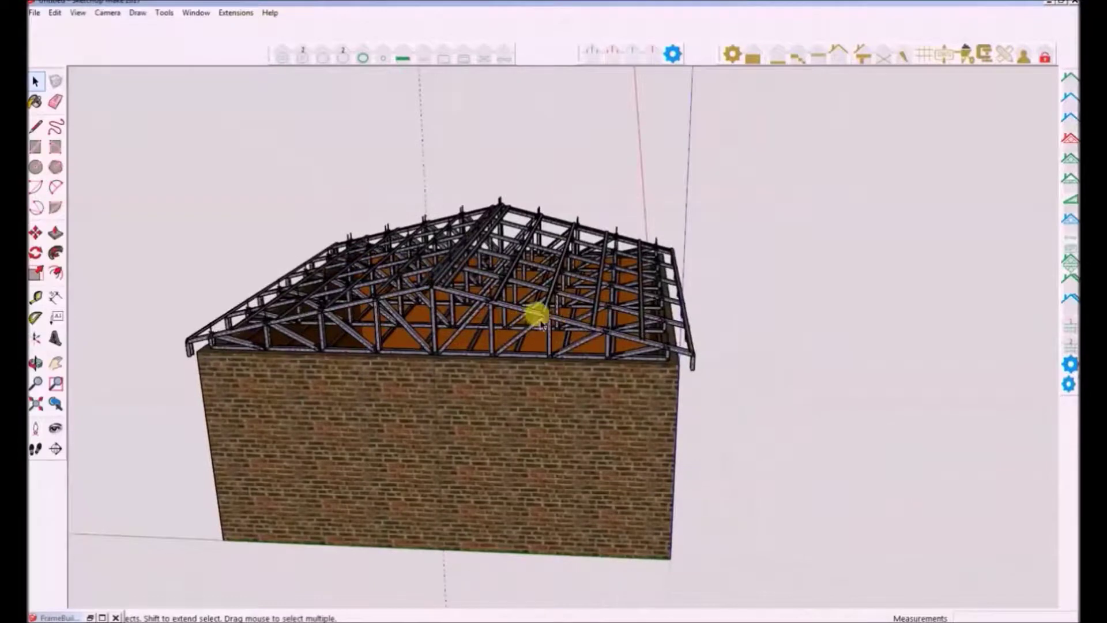
pyautogui.click(502, 337)
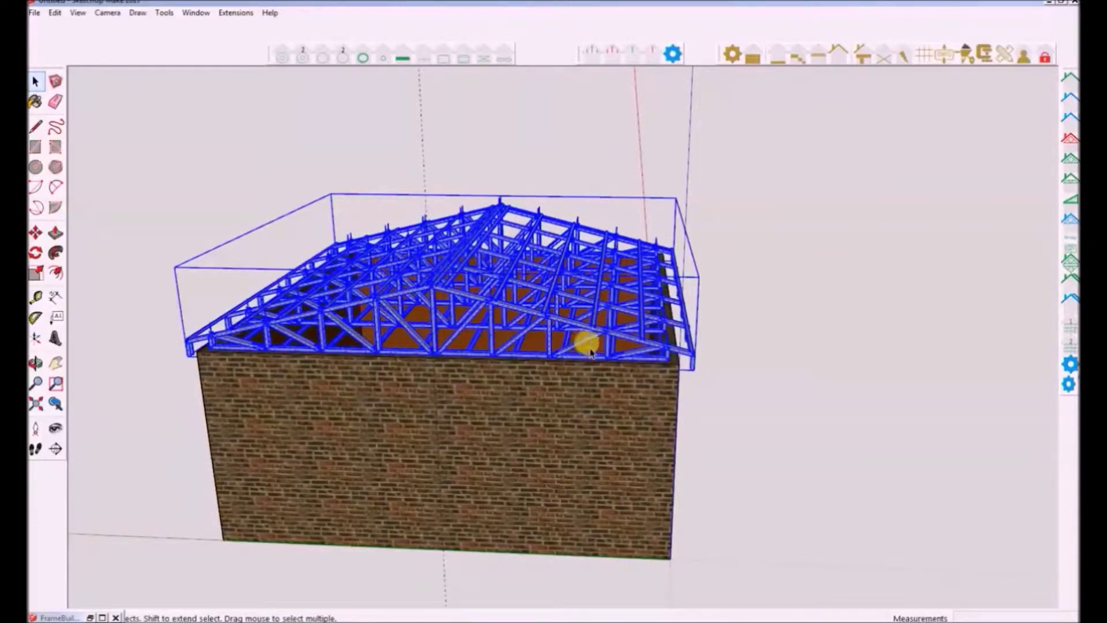
pyautogui.click(699, 341)
pyautogui.moveTo(549, 329); pyautogui.dragTo(648, 314, button='middle')
pyautogui.hotkey('ctrl', 'z')
pyautogui.hotkey('ctrl', 'z')
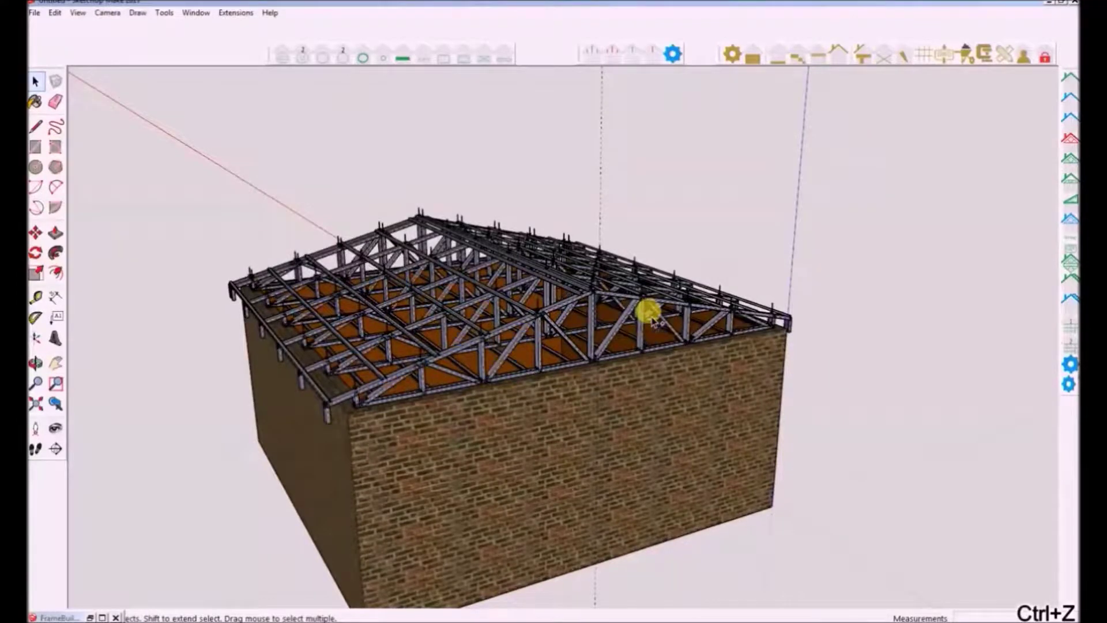
pyautogui.hotkey('ctrl', 'y')
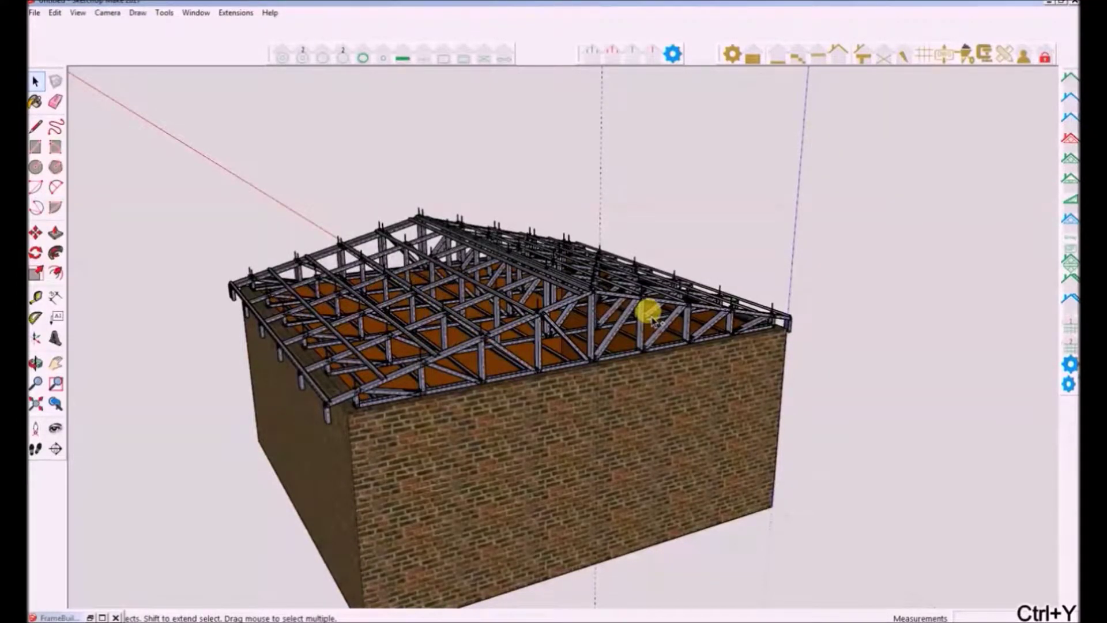
pyautogui.hotkey('ctrl', 'z')
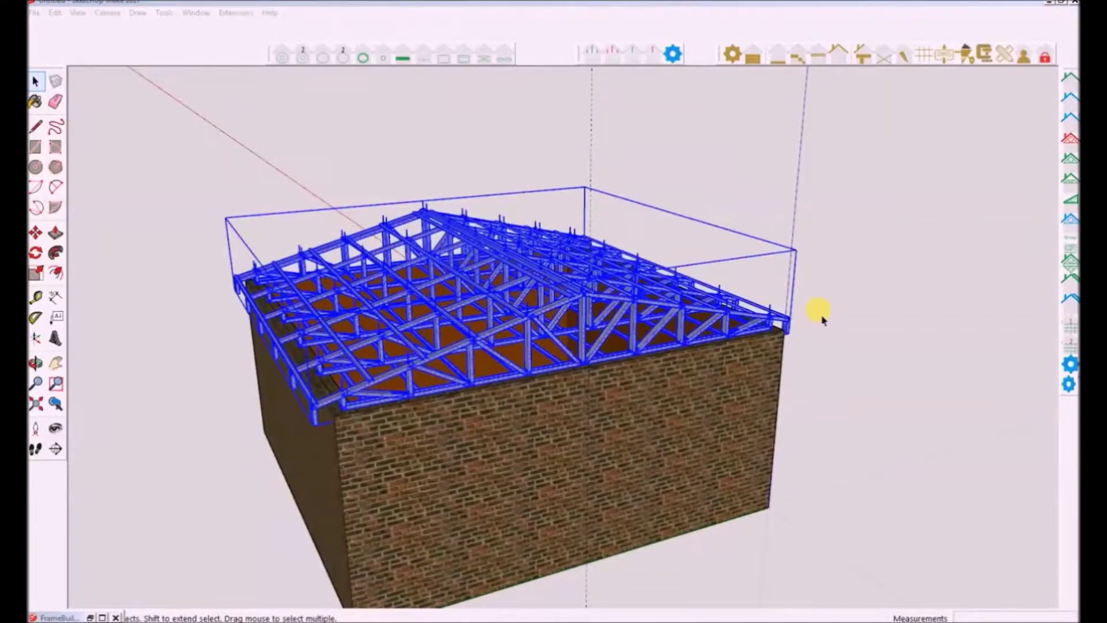
pyautogui.click(819, 314)
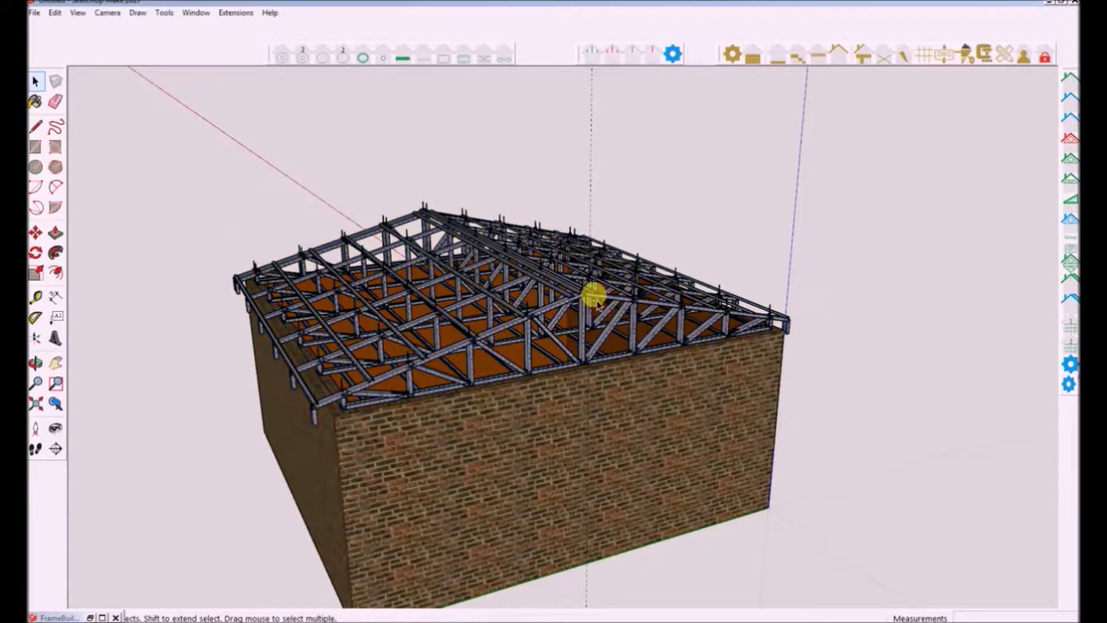
# Toggle the roof's Reverse Web Configuration property and apply it to flip the truss webs
pyautogui.click(613, 292)
pyautogui.scroll(2, 566, 299)
pyautogui.scroll(1, 576, 299)
pyautogui.scroll(1, 599, 301)
pyautogui.click(1068, 100)
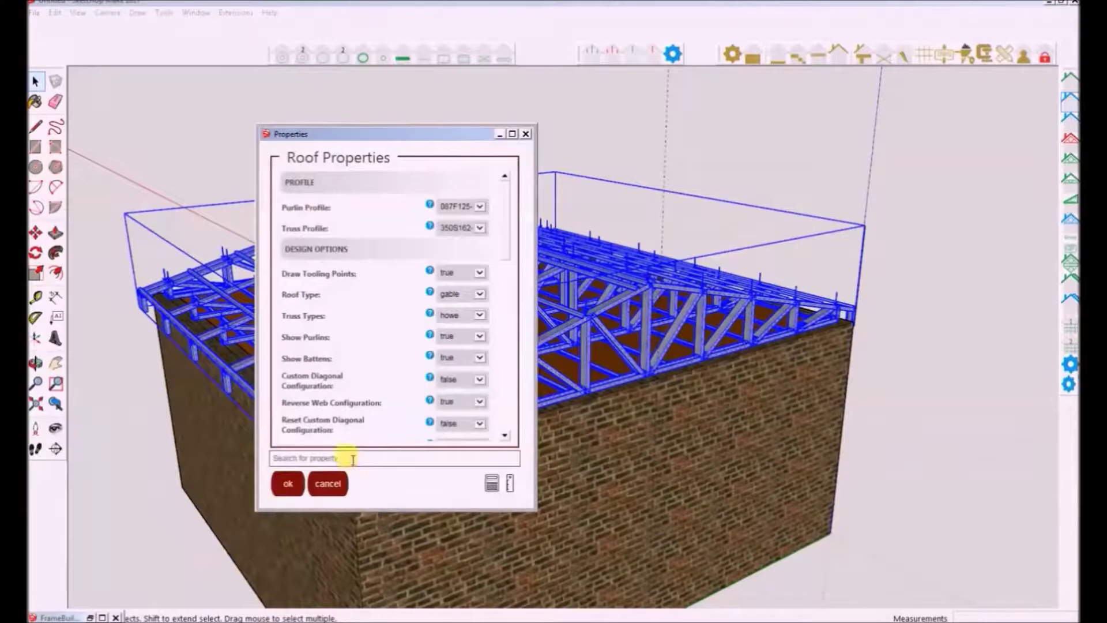
pyautogui.click(346, 457)
pyautogui.write('rev')
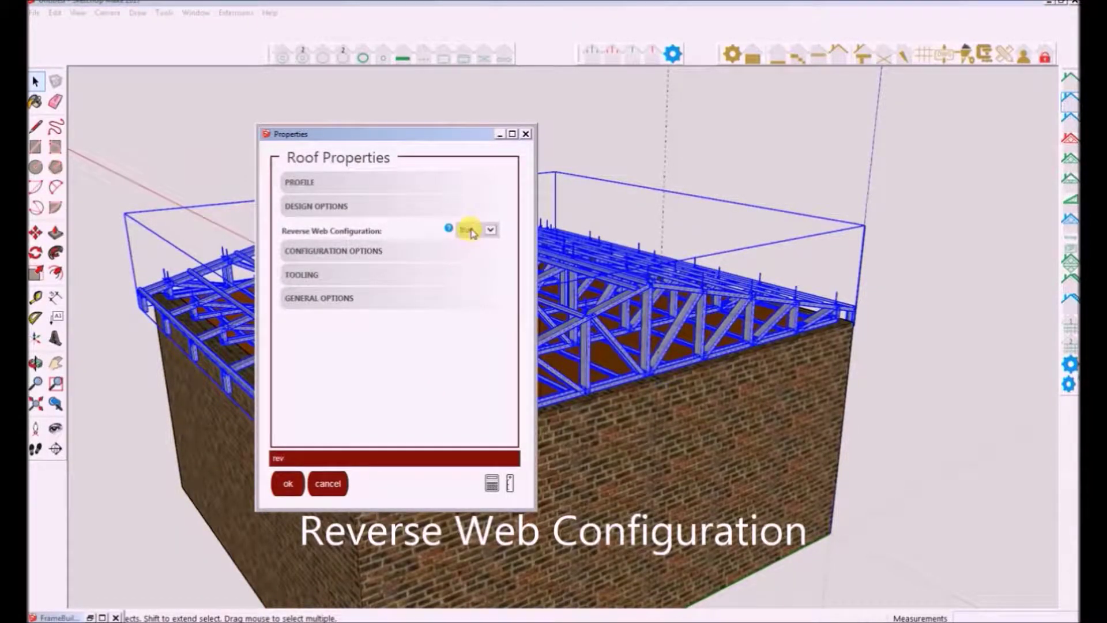
pyautogui.click(471, 231)
pyautogui.click(467, 255)
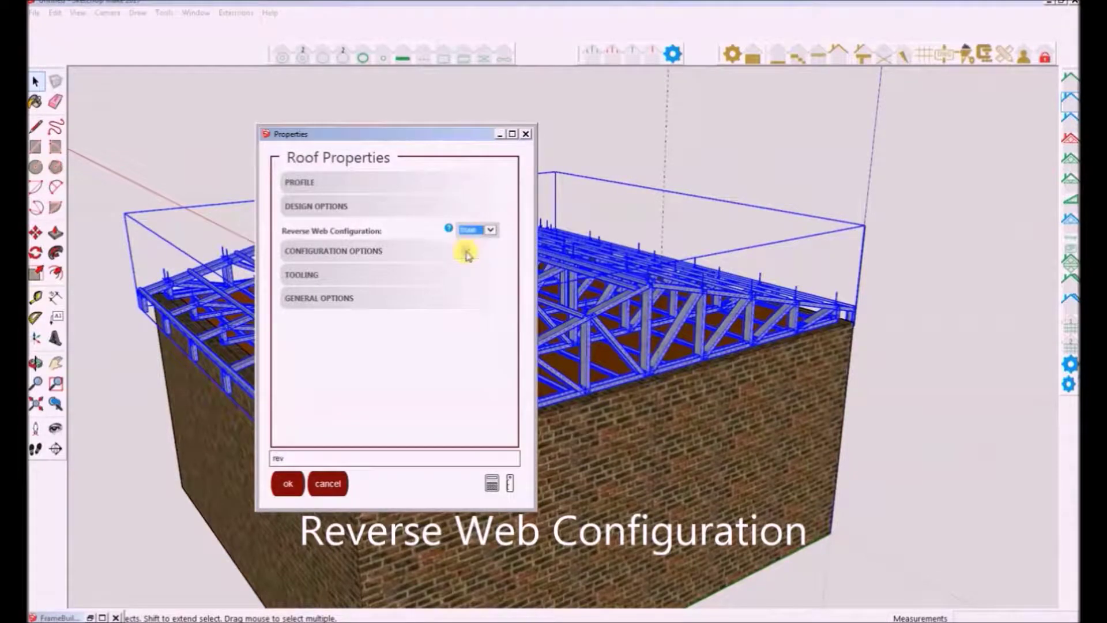
pyautogui.click(286, 482)
pyautogui.moveTo(645, 378); pyautogui.dragTo(669, 254, button='middle')
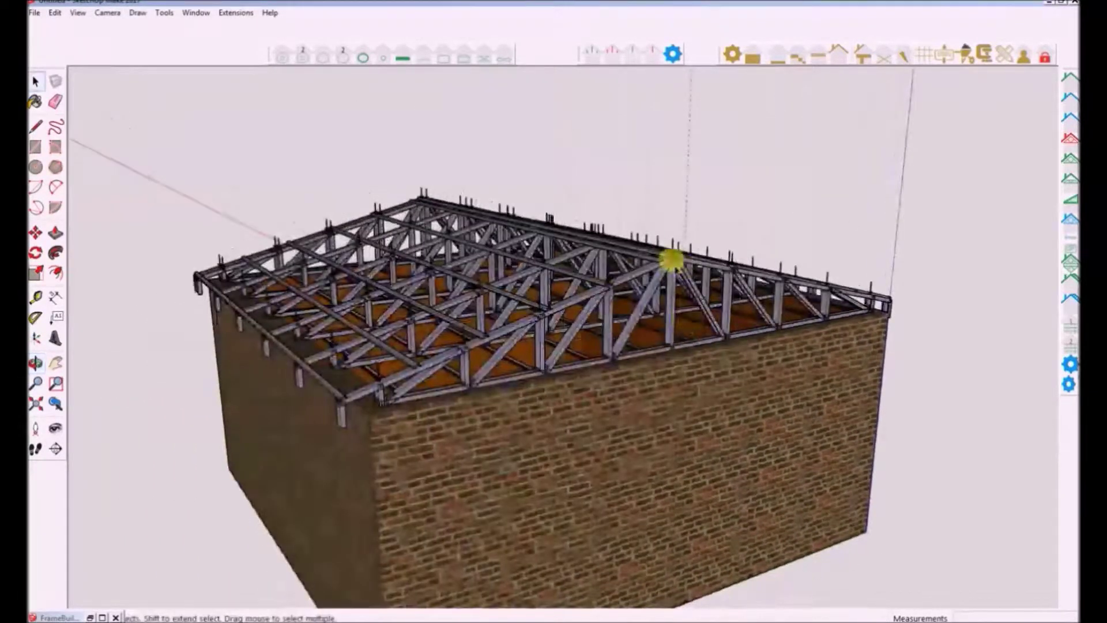
# Undo and redo the Reverse Web Configuration change to compare the two web directions
pyautogui.scroll(5, 670, 254)
pyautogui.hotkey('ctrl', 'z')
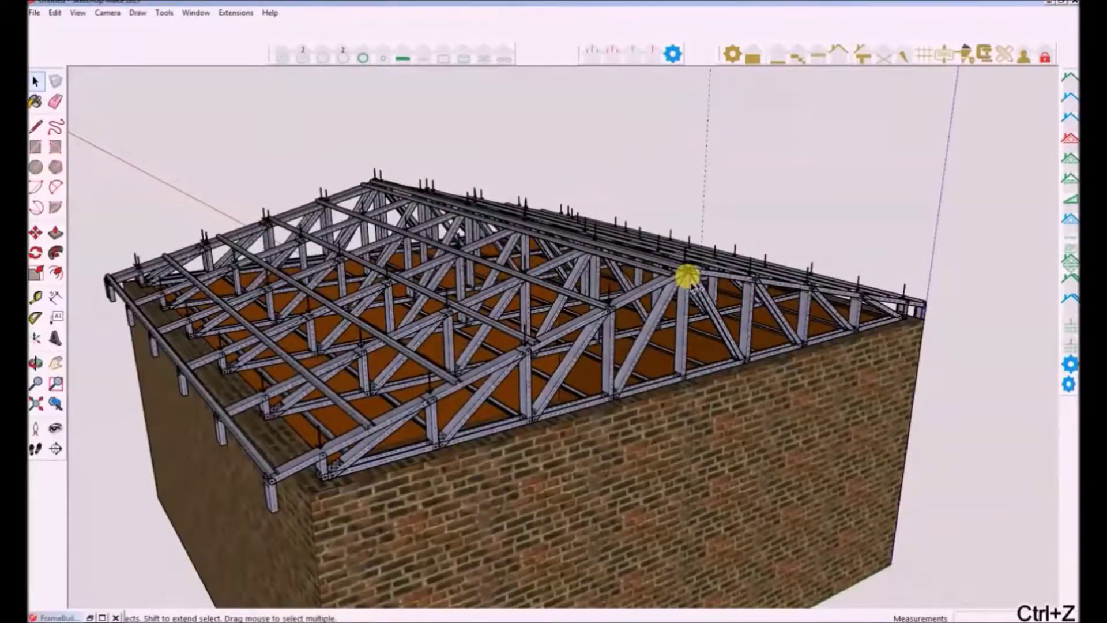
pyautogui.hotkey('ctrl', 'y')
pyautogui.moveTo(638, 302); pyautogui.dragTo(648, 338, button='middle')
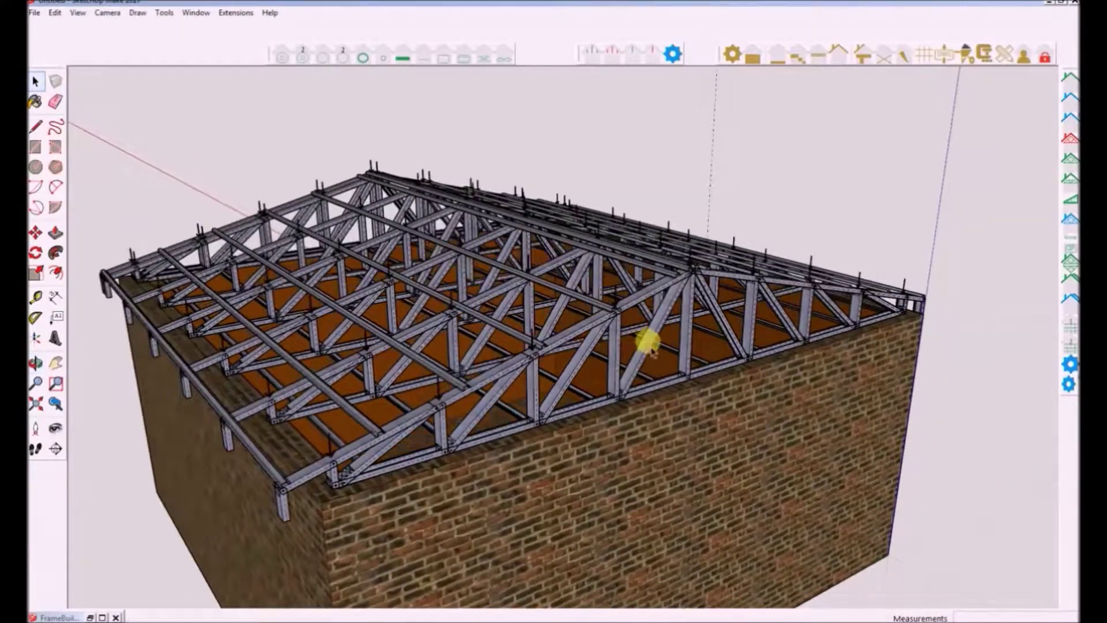
# Find the nog settings in the roof properties, set Truss Nog to 250 and apply it to the trusses
pyautogui.click(662, 289)
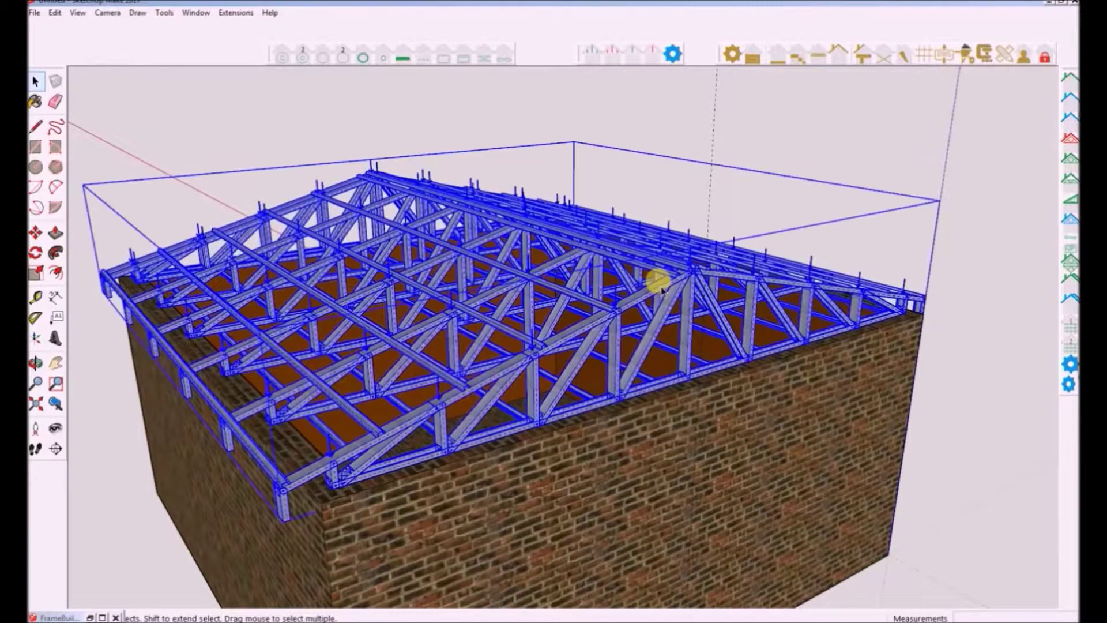
pyautogui.click(1072, 104)
pyautogui.click(296, 458)
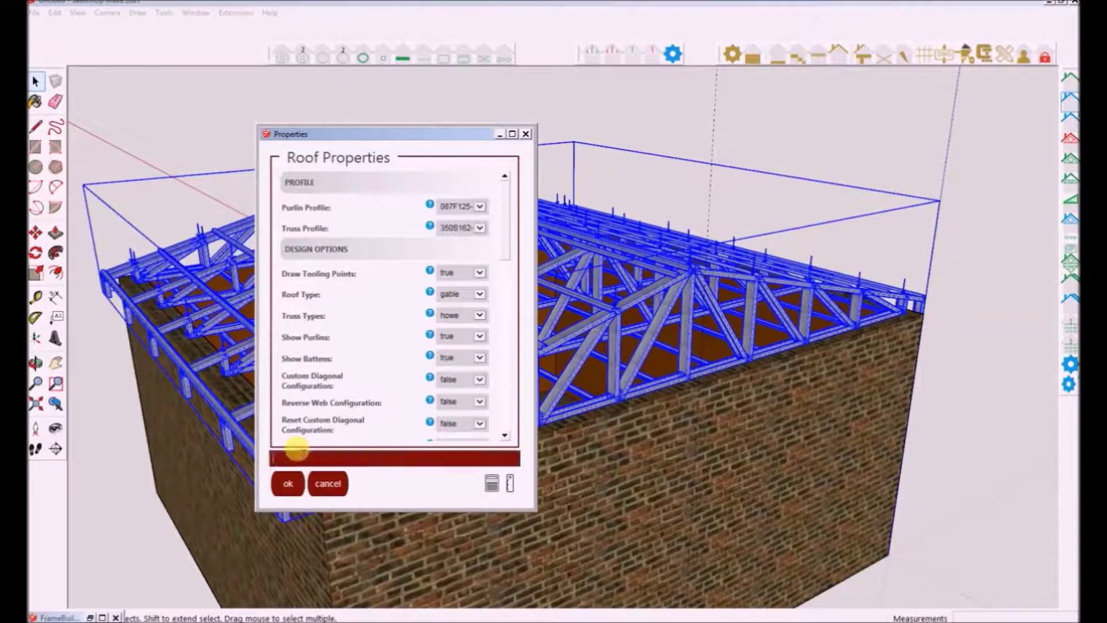
pyautogui.write('nog')
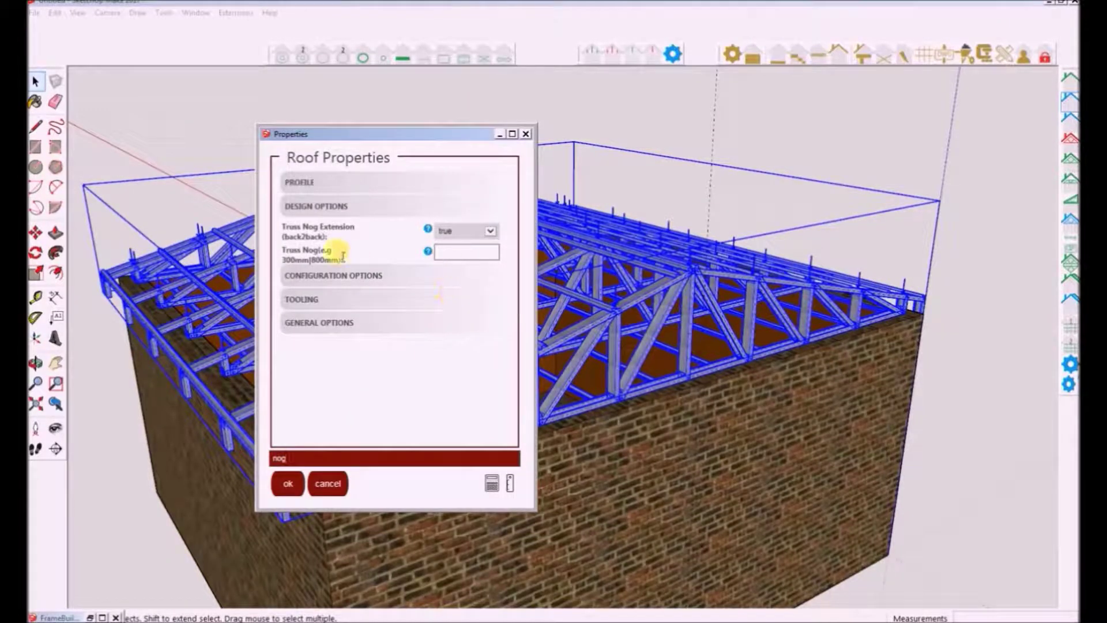
pyautogui.moveTo(305, 252); pyautogui.dragTo(331, 257)
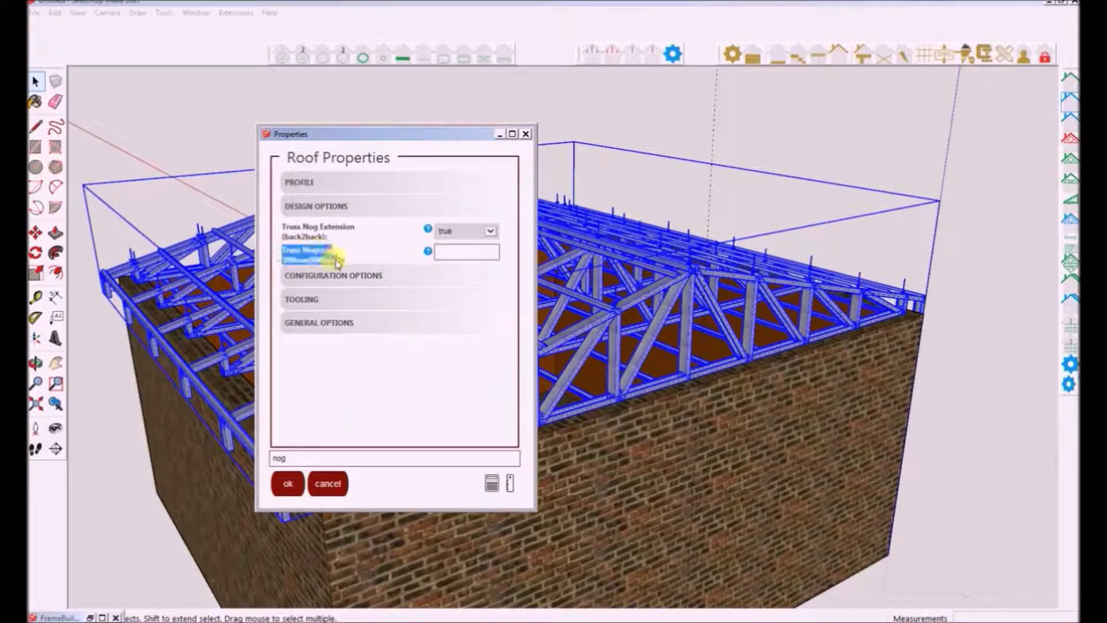
pyautogui.click(453, 252)
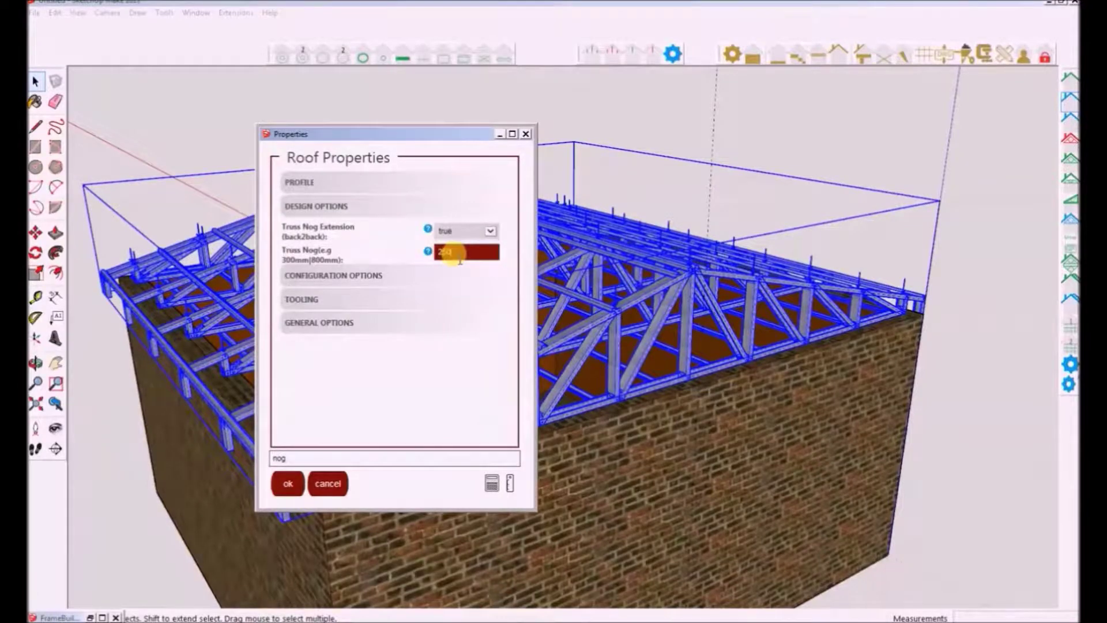
pyautogui.click(288, 483)
pyautogui.moveTo(643, 388); pyautogui.dragTo(663, 348, button='middle')
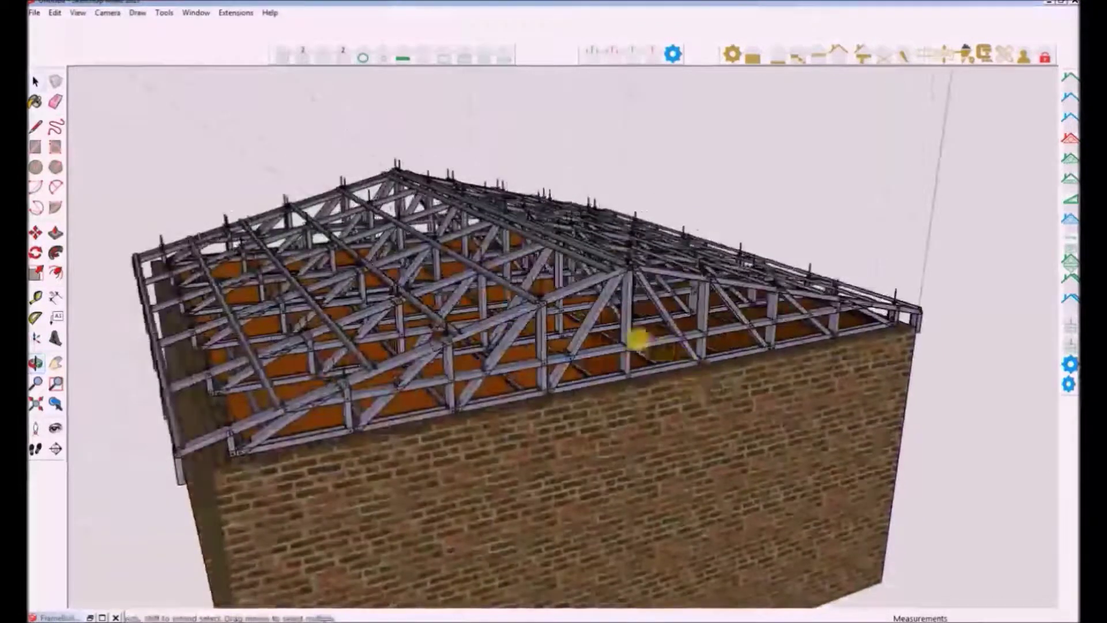
pyautogui.moveTo(502, 354); pyautogui.dragTo(542, 386, button='middle')
pyautogui.scroll(1, 542, 385)
pyautogui.scroll(-1, 543, 386)
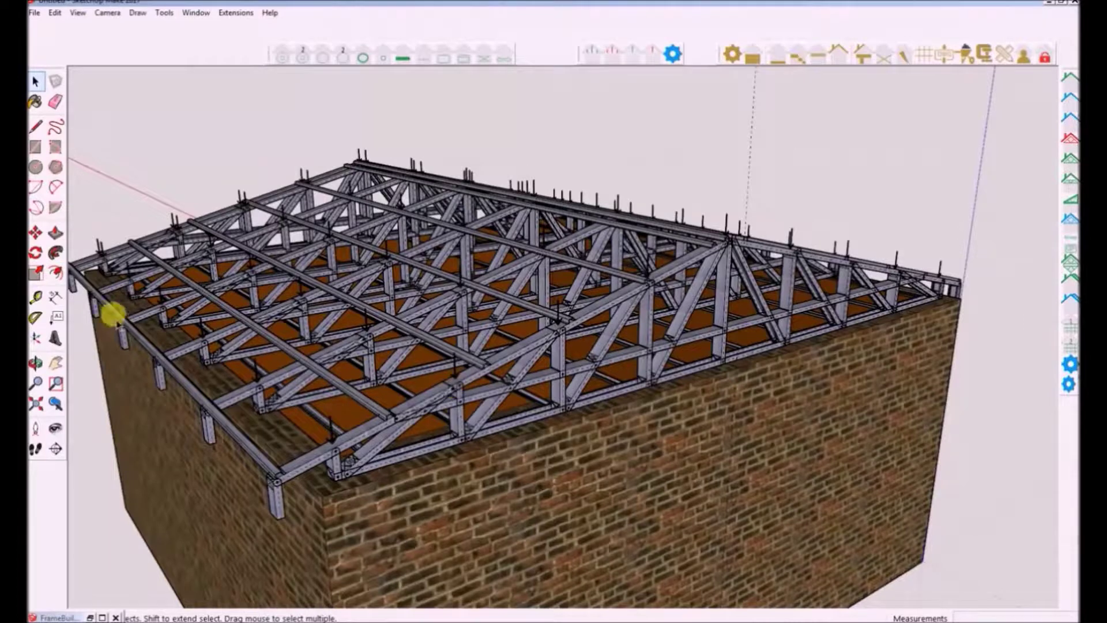
# Measure the height from the front gable truss's bottom chord up to its top chord
pyautogui.click(36, 299)
pyautogui.scroll(2, 551, 373)
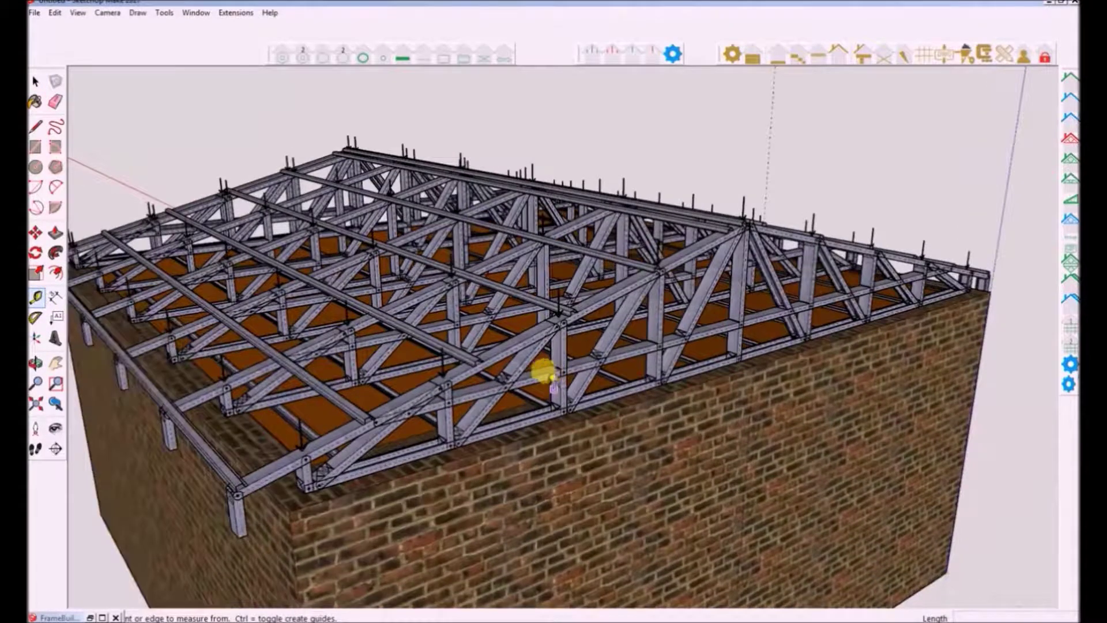
pyautogui.click(528, 379)
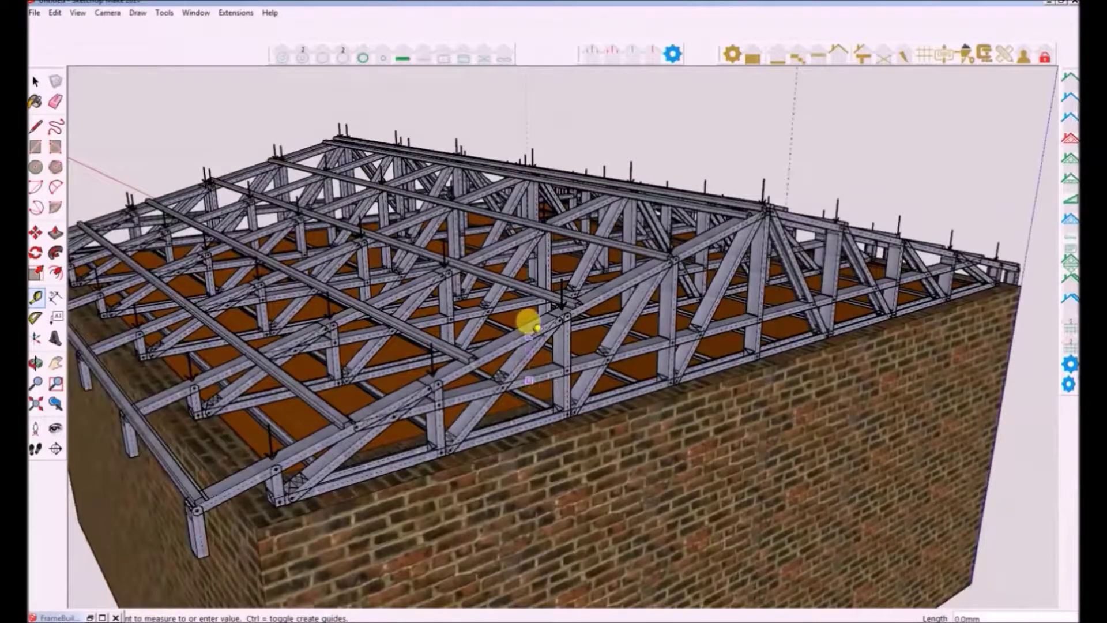
pyautogui.click(37, 302)
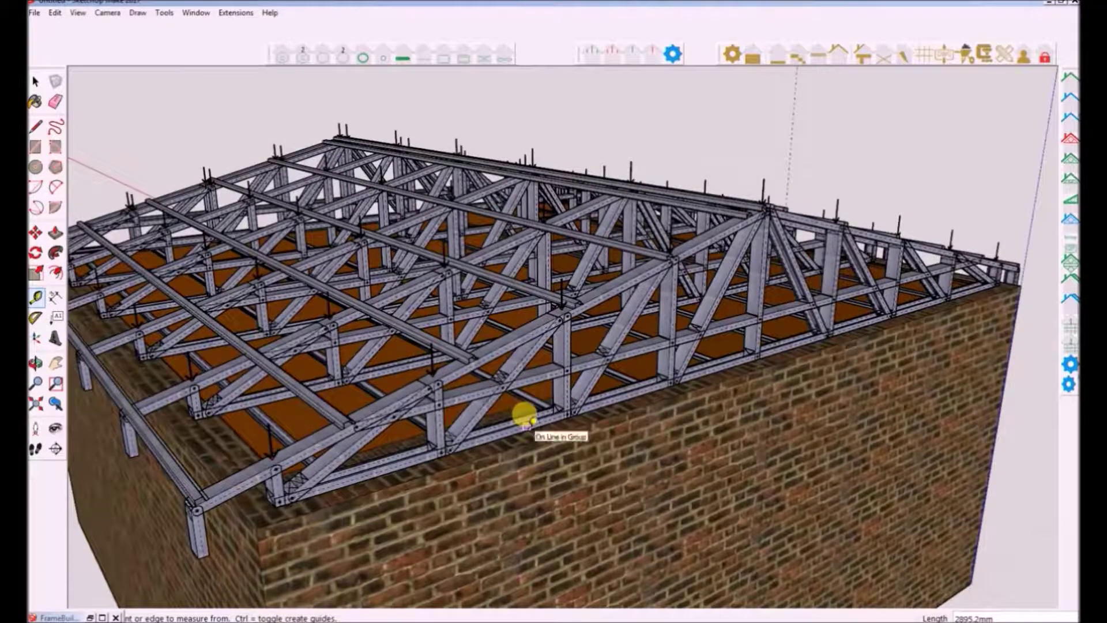
pyautogui.click(527, 428)
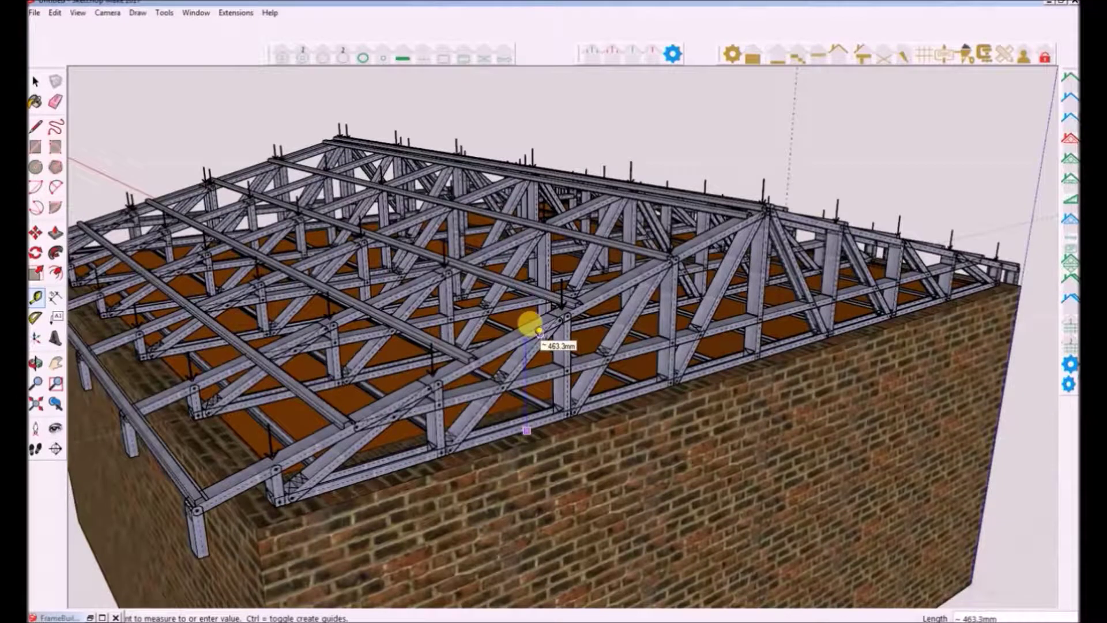
# Set the roof's Truss Nog property to 250|460 to add a second nog row, and apply it
pyautogui.click(35, 81)
pyautogui.click(640, 263)
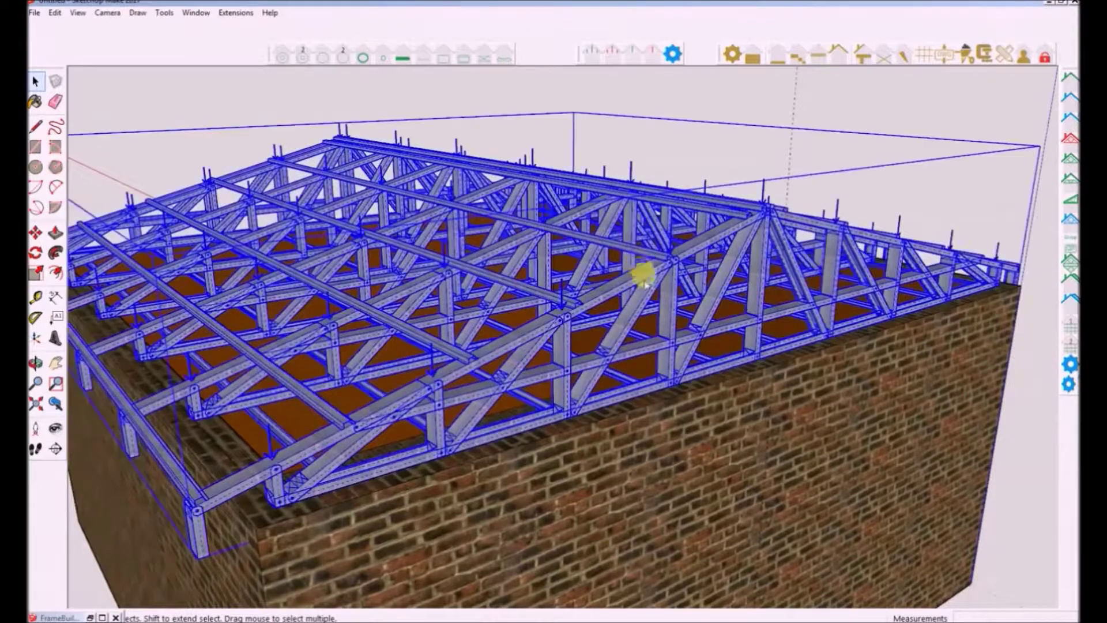
pyautogui.click(1071, 104)
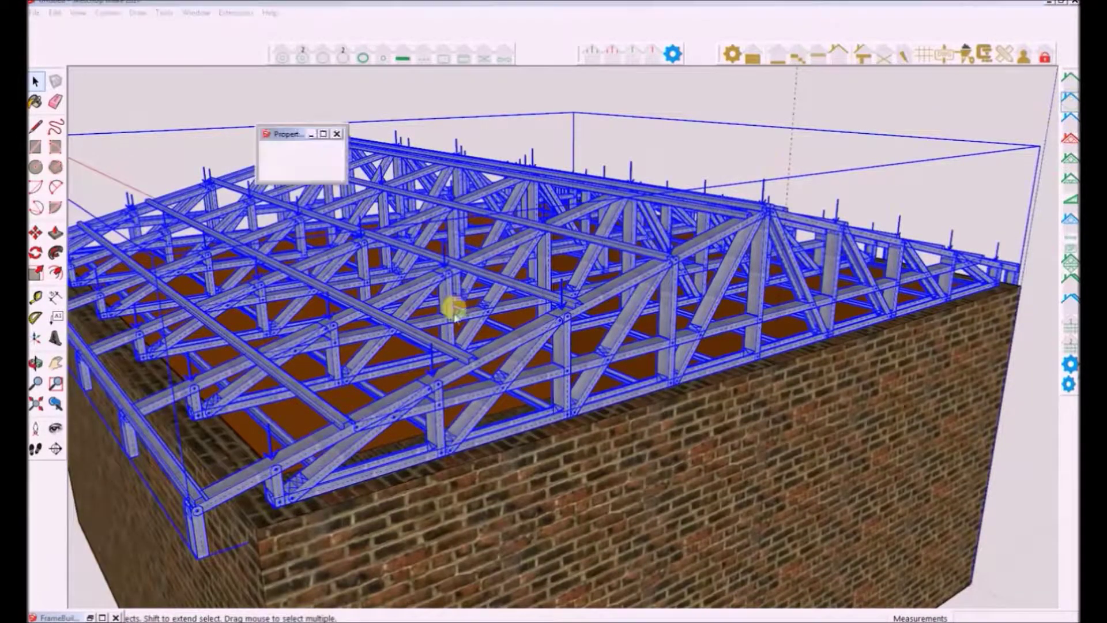
pyautogui.scroll(-5, 427, 348)
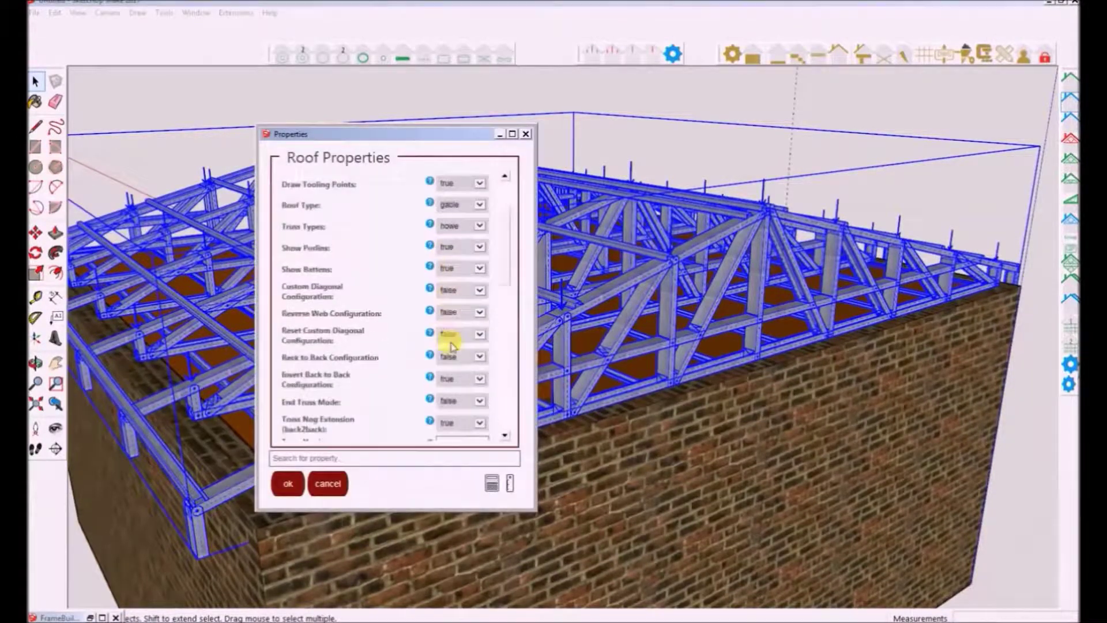
pyautogui.click(401, 459)
pyautogui.write('nog')
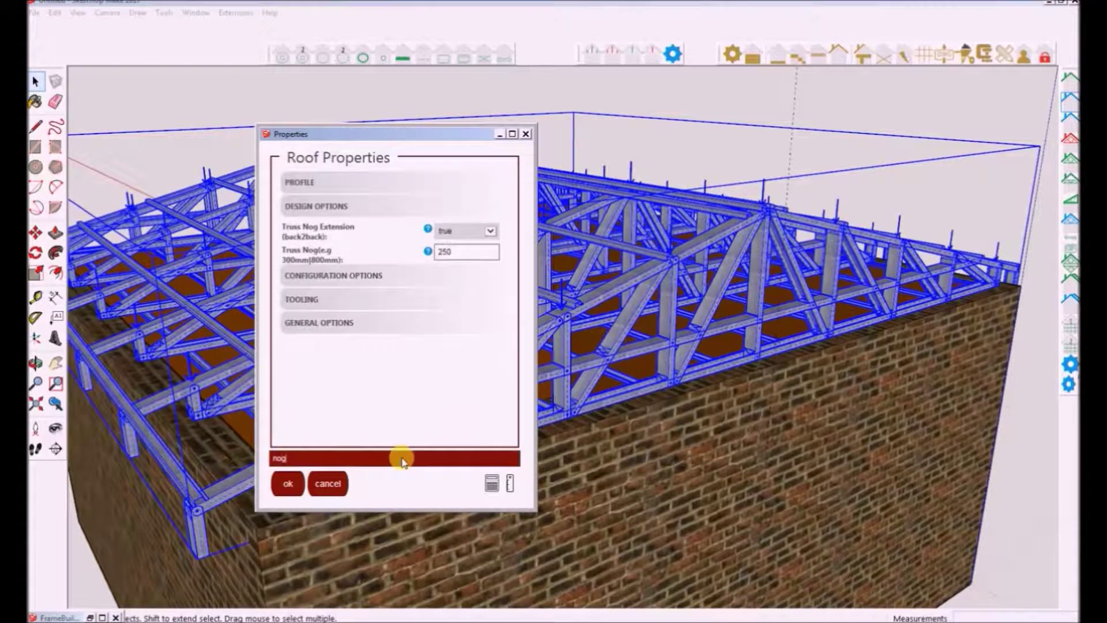
pyautogui.click(463, 251)
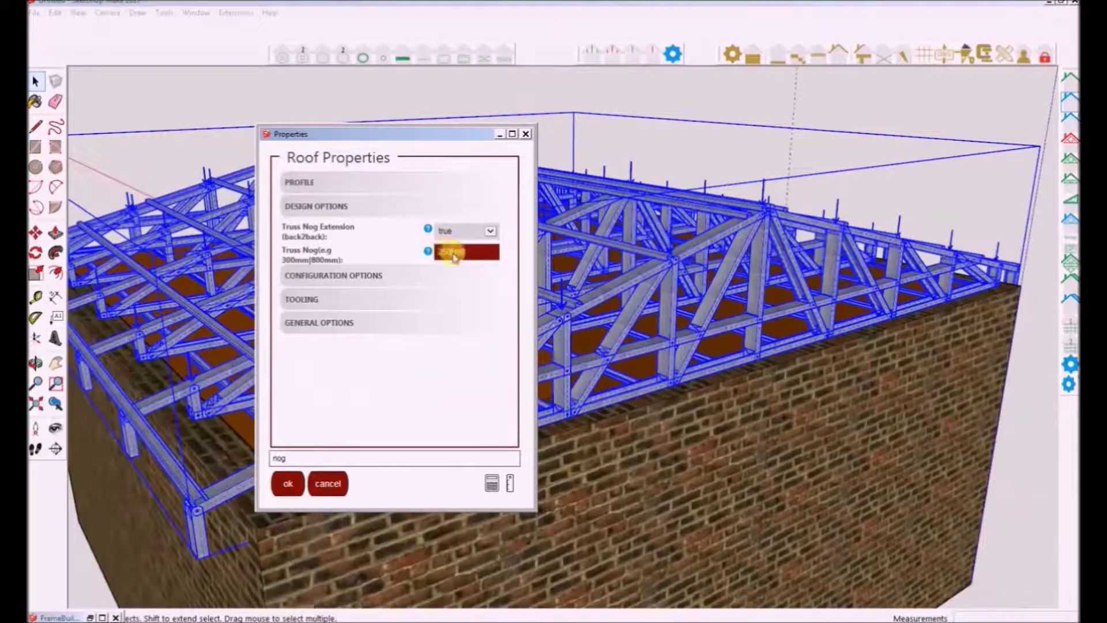
pyautogui.click(288, 483)
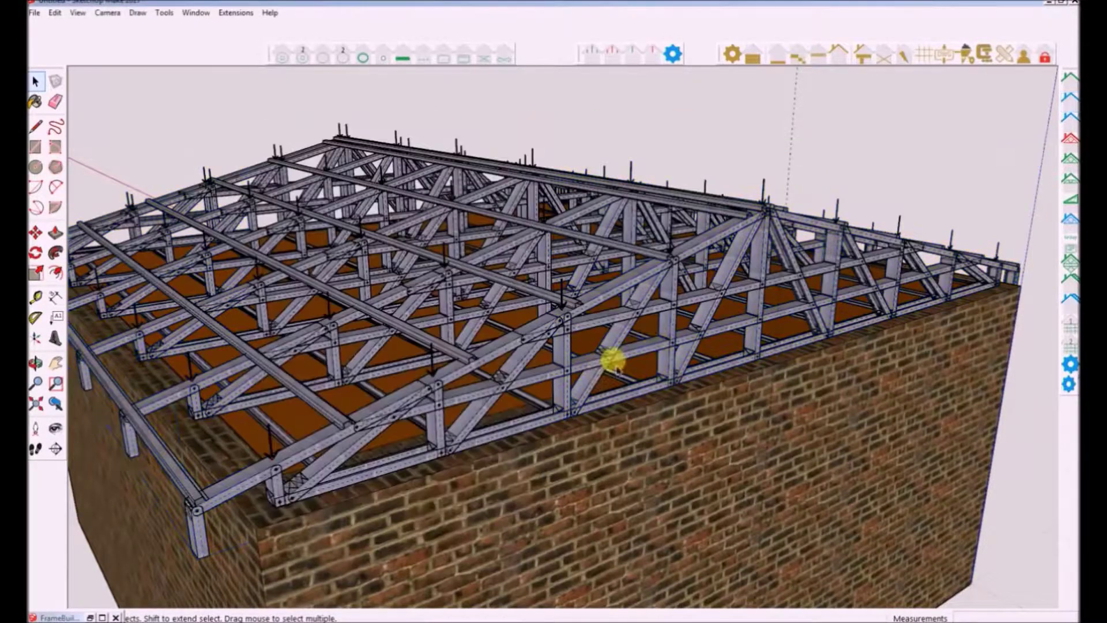
pyautogui.moveTo(709, 316); pyautogui.dragTo(577, 338, button='middle')
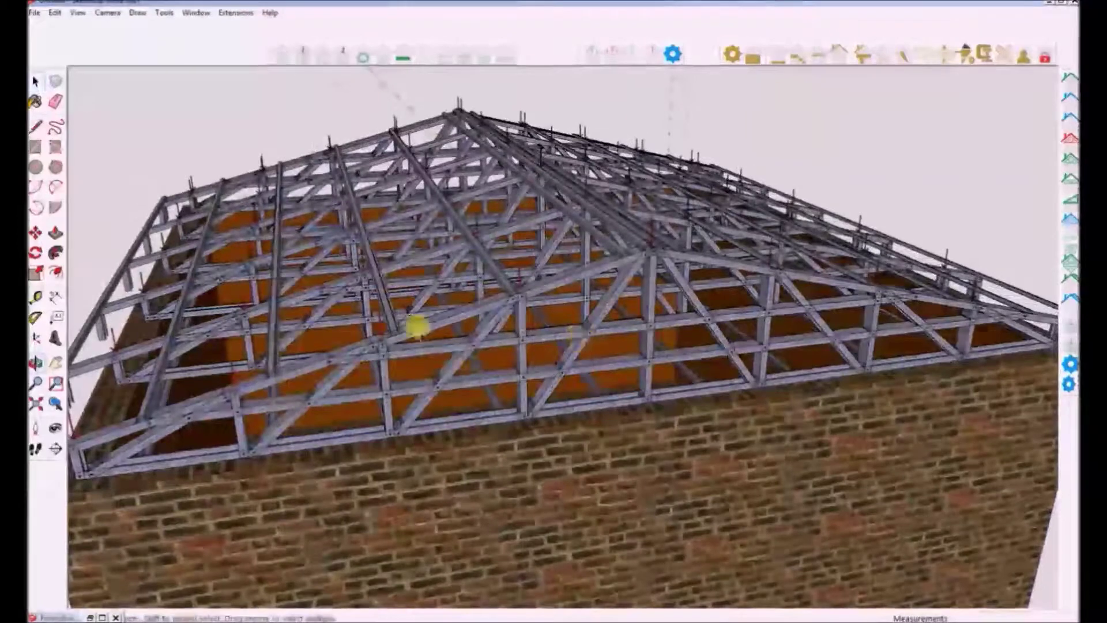
# Measure the height from the front truss's bottom chord up to near its apex
pyautogui.press('t')
pyautogui.click(635, 404)
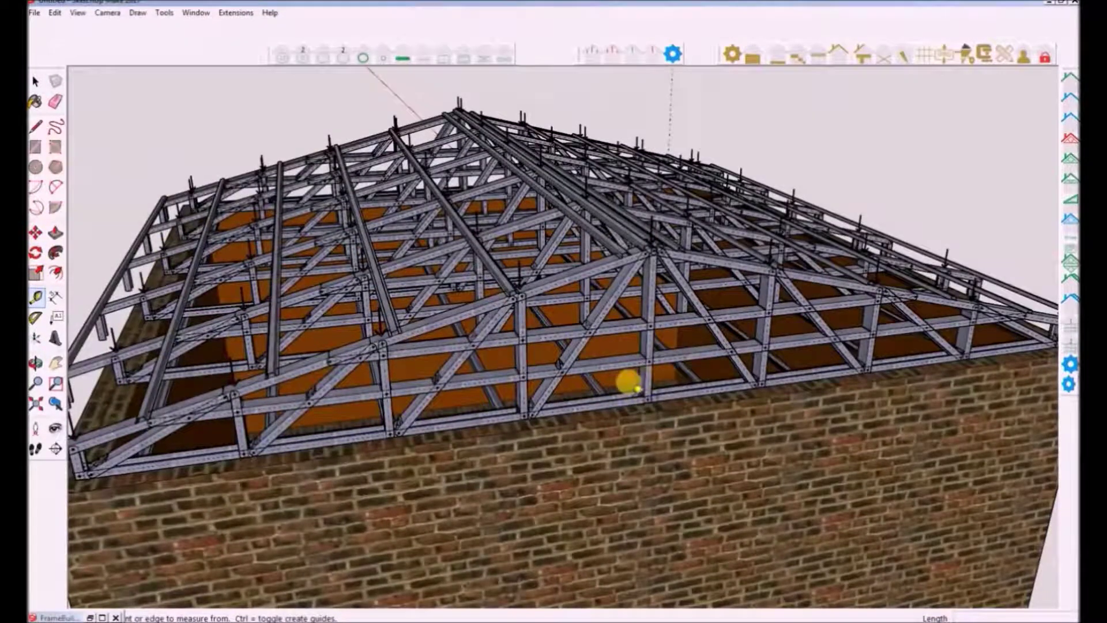
pyautogui.scroll(3, 632, 395)
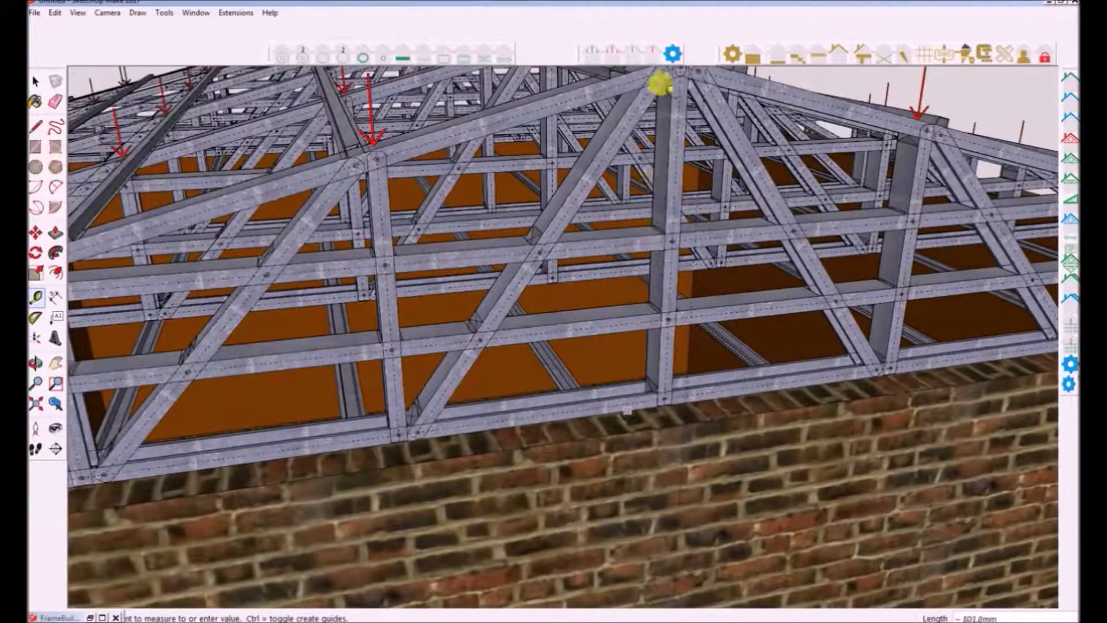
pyautogui.moveTo(647, 93)
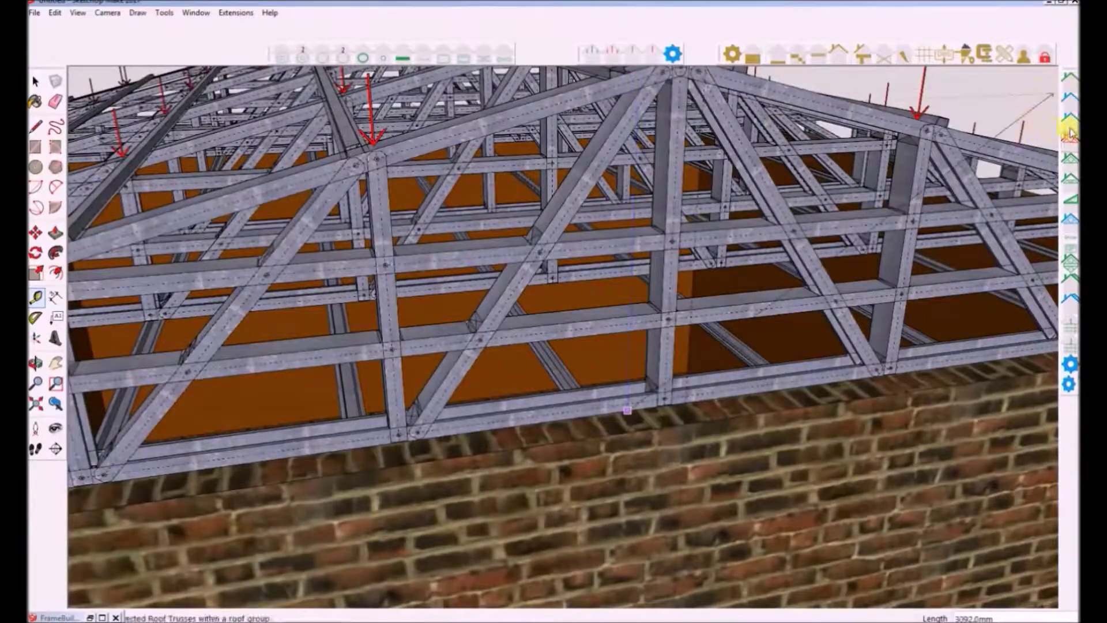
# Add a third nog height near the apex to the roof's Truss Nog property and rebuild the roof
pyautogui.click(35, 82)
pyautogui.hotkey('ctrl', 'a')
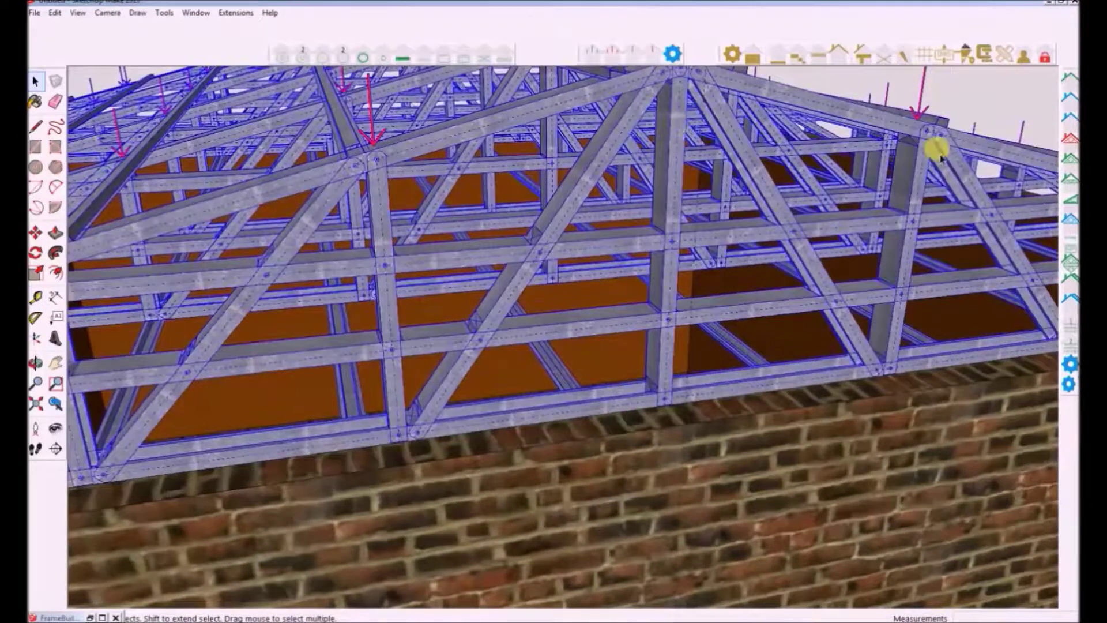
pyautogui.click(1072, 112)
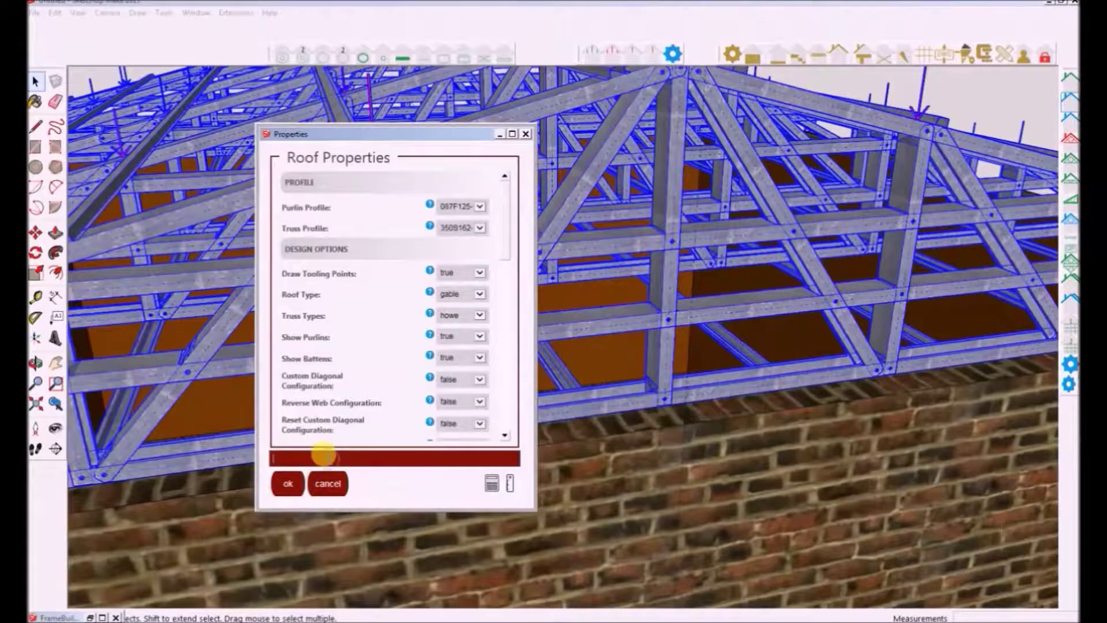
pyautogui.write('nog')
pyautogui.click(470, 251)
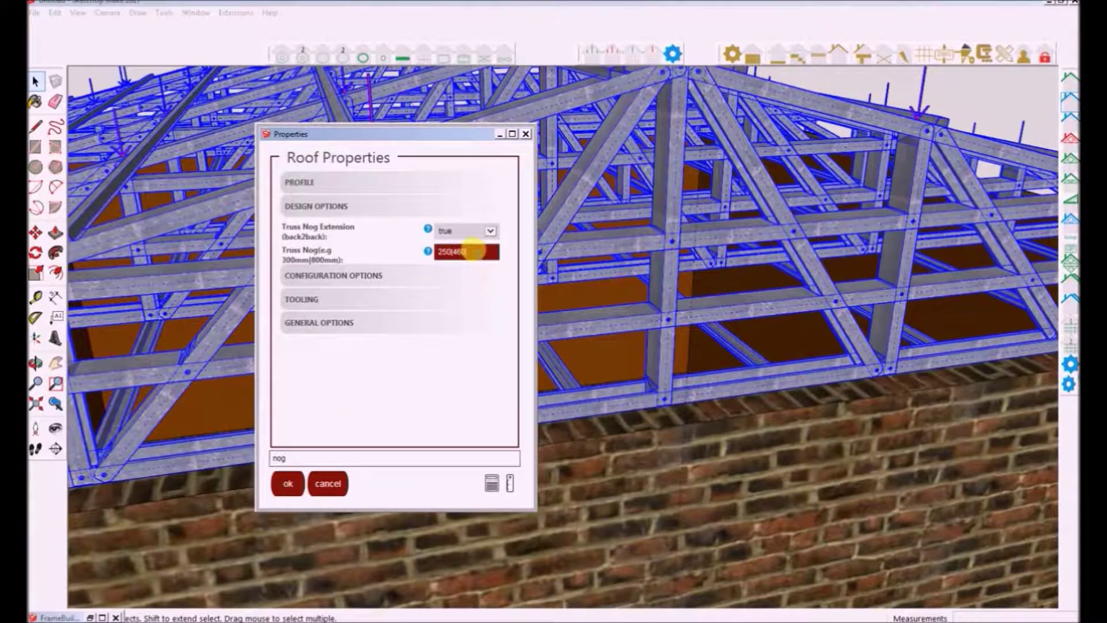
pyautogui.click(277, 486)
# Examine the nog rows across the trusses, especially the short one just below the apex, from several angles
pyautogui.moveTo(667, 161); pyautogui.dragTo(711, 203, button='middle')
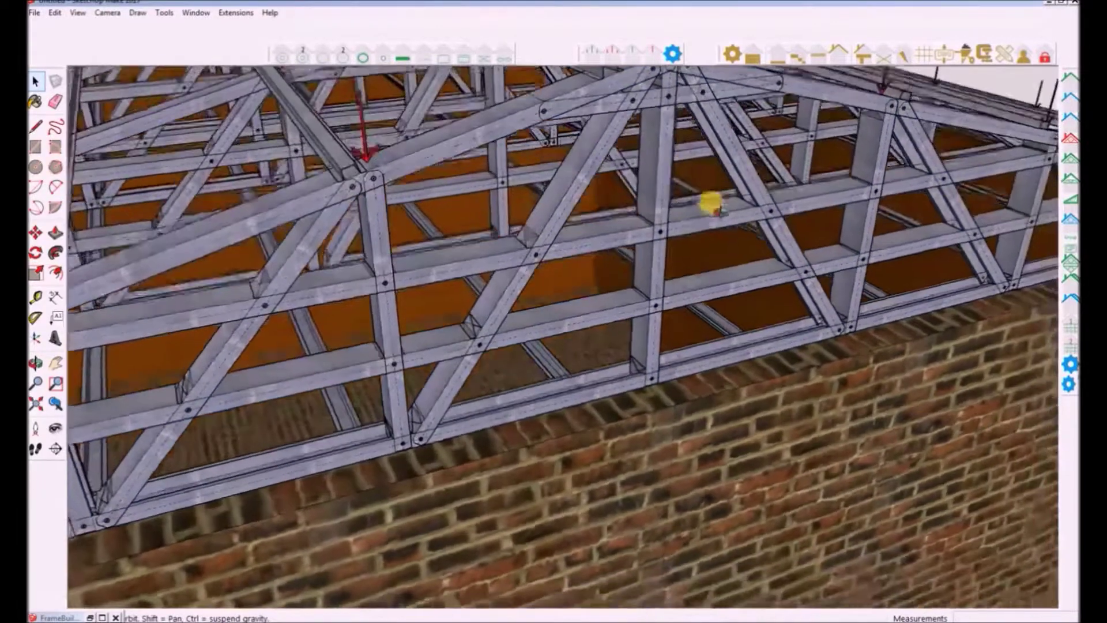
pyautogui.scroll(-3, 584, 331)
pyautogui.scroll(3, 623, 193)
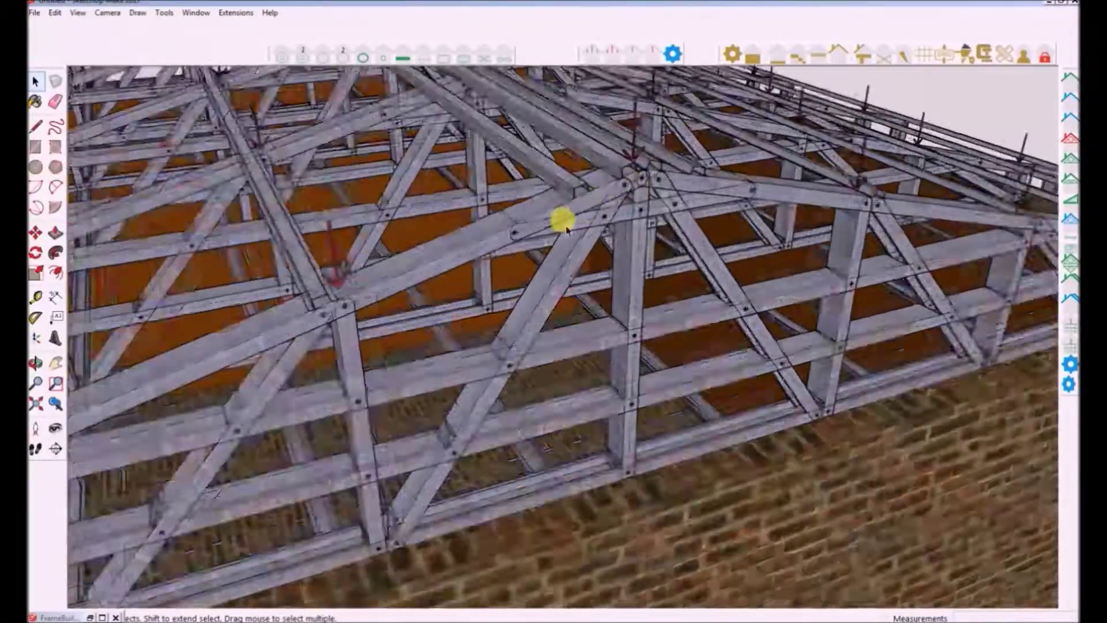
pyautogui.scroll(4, 567, 227)
pyautogui.moveTo(563, 222); pyautogui.dragTo(263, 184, button='middle')
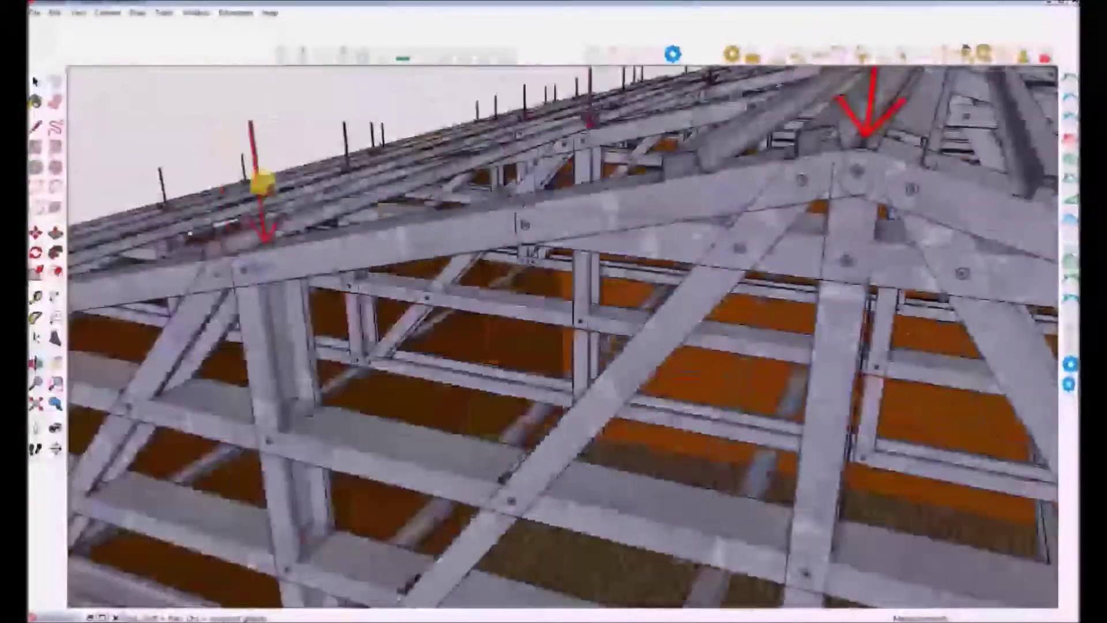
pyautogui.scroll(-5, 334, 190)
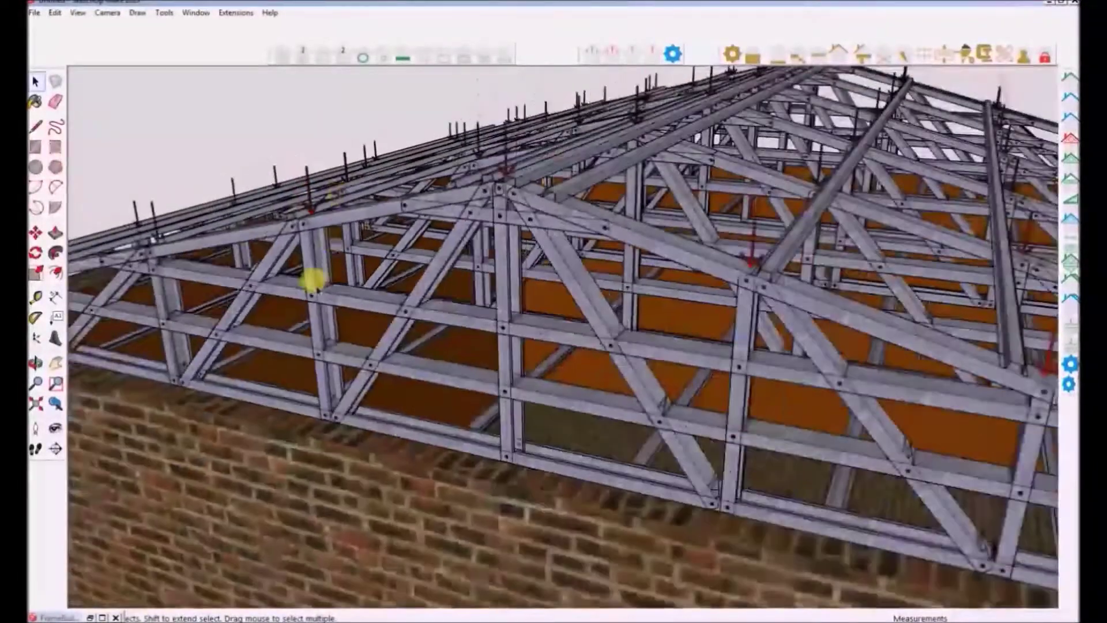
pyautogui.moveTo(314, 279); pyautogui.dragTo(715, 280, button='middle')
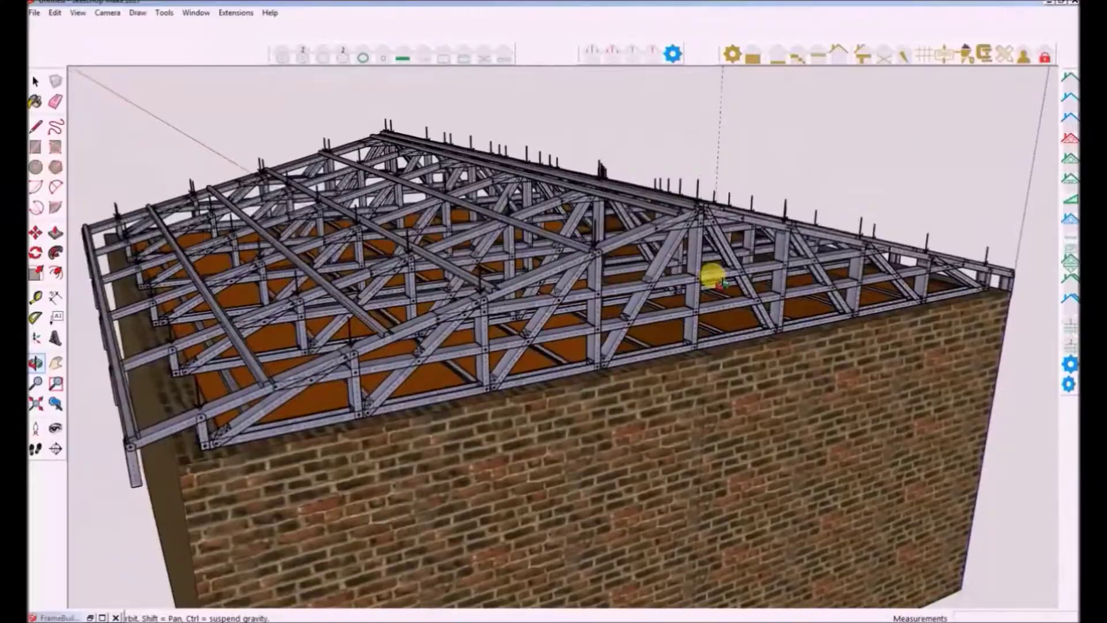
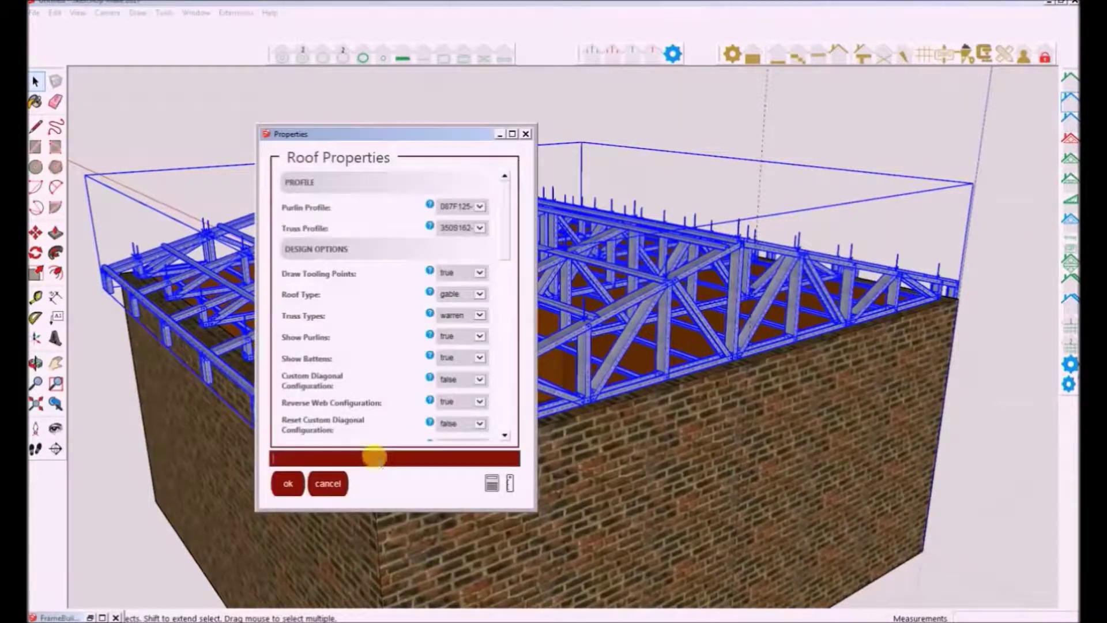
# Set the roof's Back to Back Configuration property to true and apply it
pyautogui.write('back')
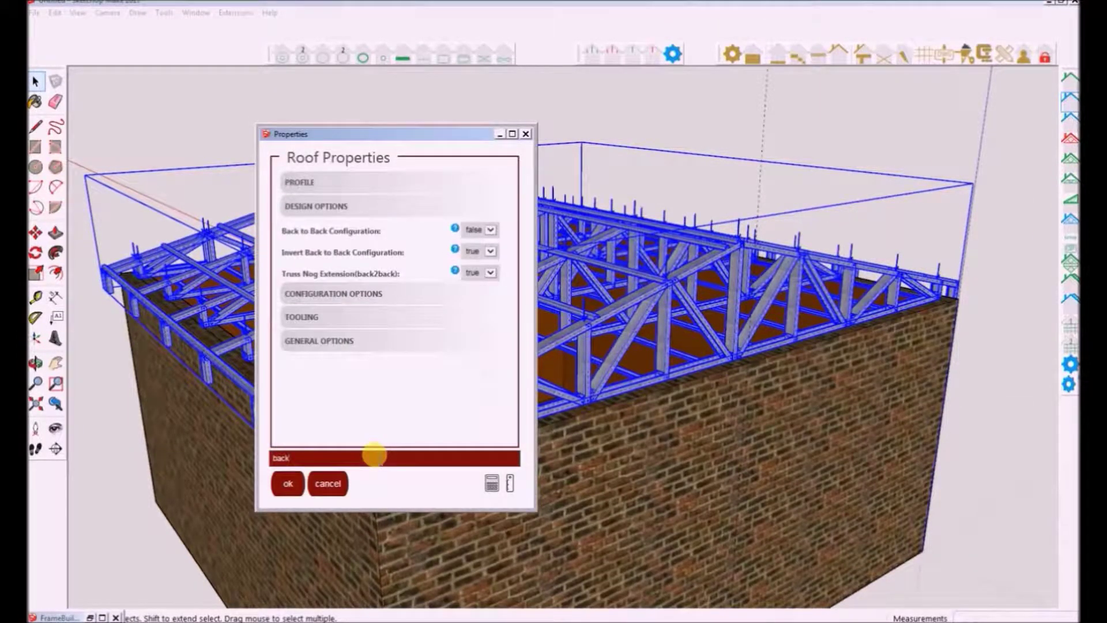
pyautogui.click(482, 231)
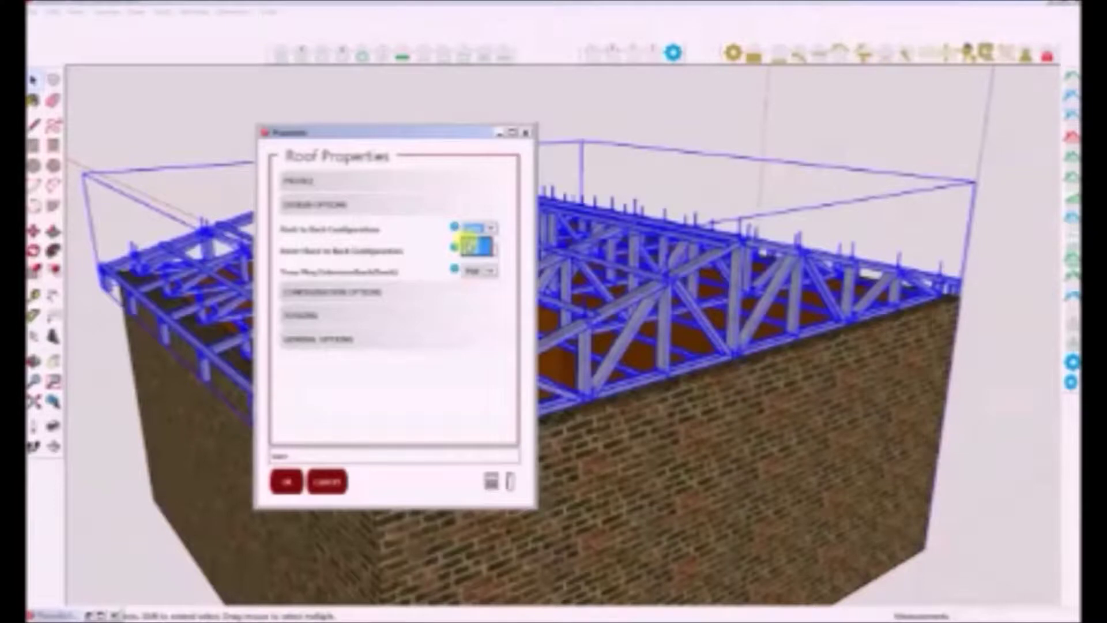
pyautogui.click(285, 485)
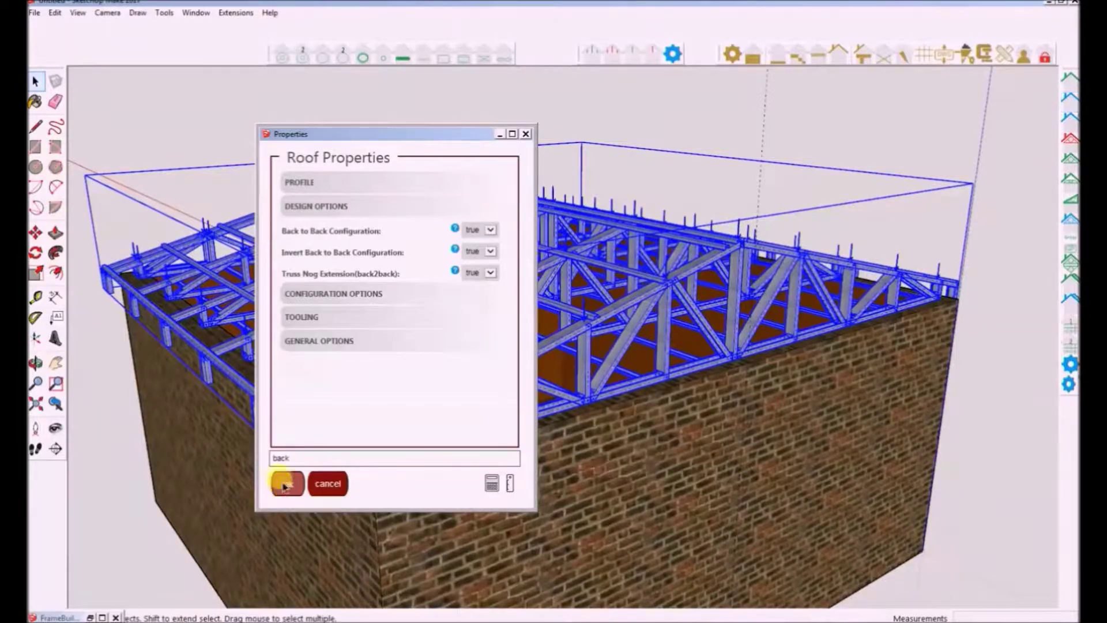
pyautogui.moveTo(496, 346); pyautogui.dragTo(688, 399, button='middle')
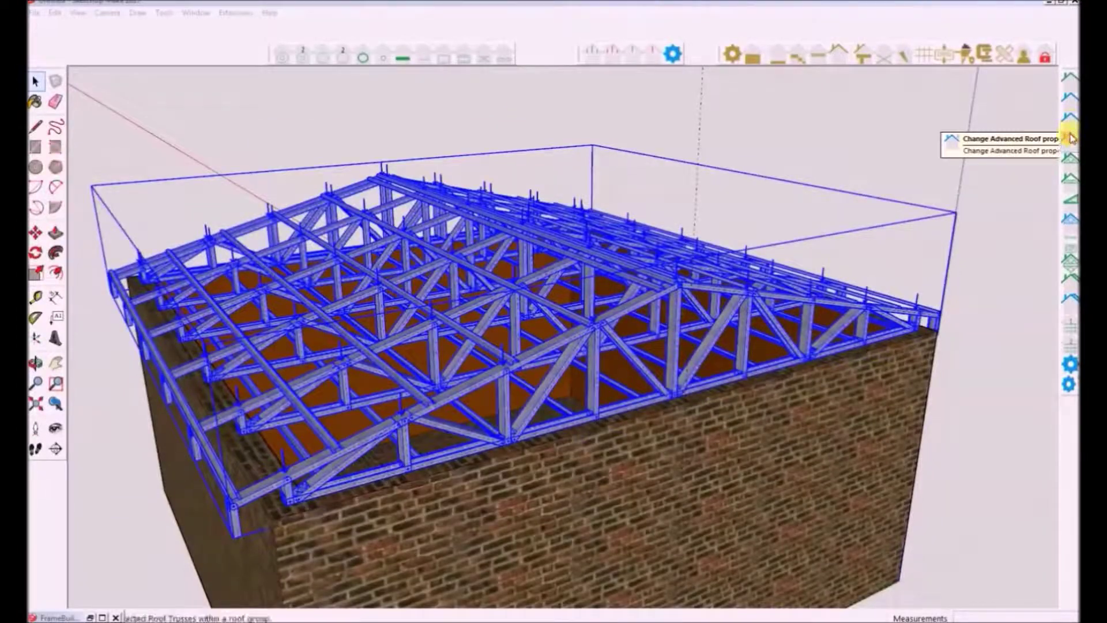
# Set Web Braces Clearance to 5 mm for both top and bottom plates in the advanced roof properties, and apply
pyautogui.click(1071, 137)
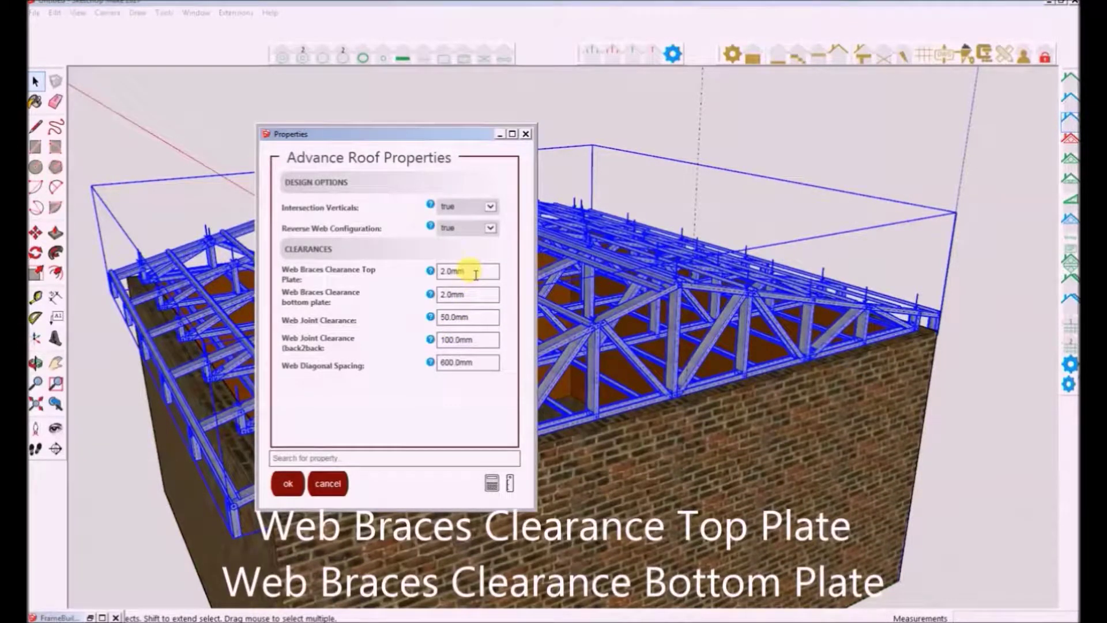
pyautogui.moveTo(476, 276); pyautogui.dragTo(426, 277)
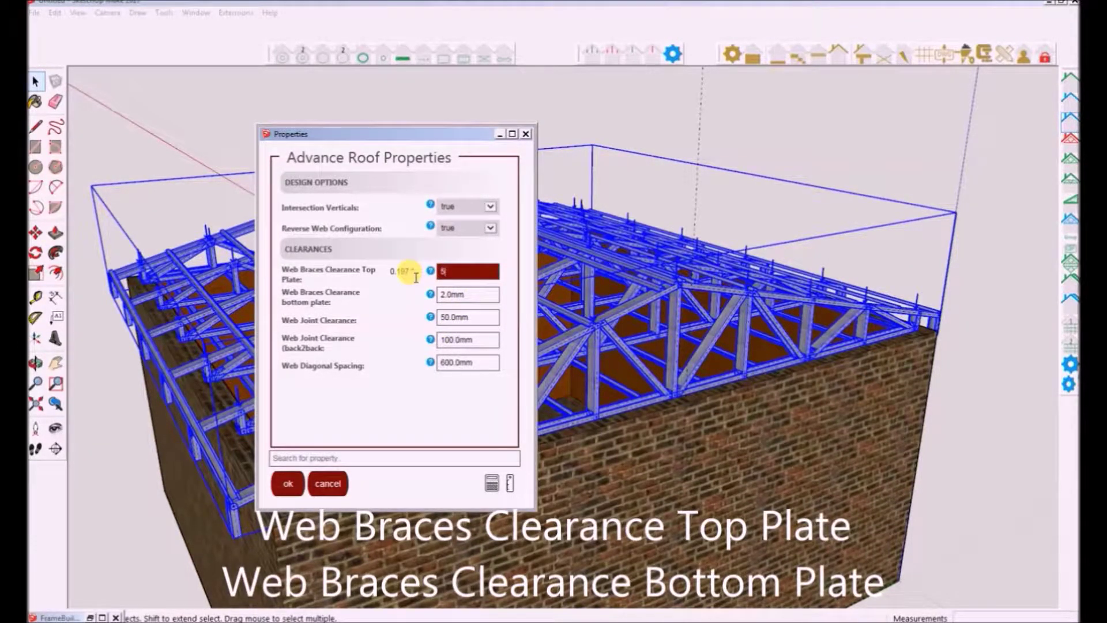
pyautogui.moveTo(476, 301); pyautogui.dragTo(293, 295)
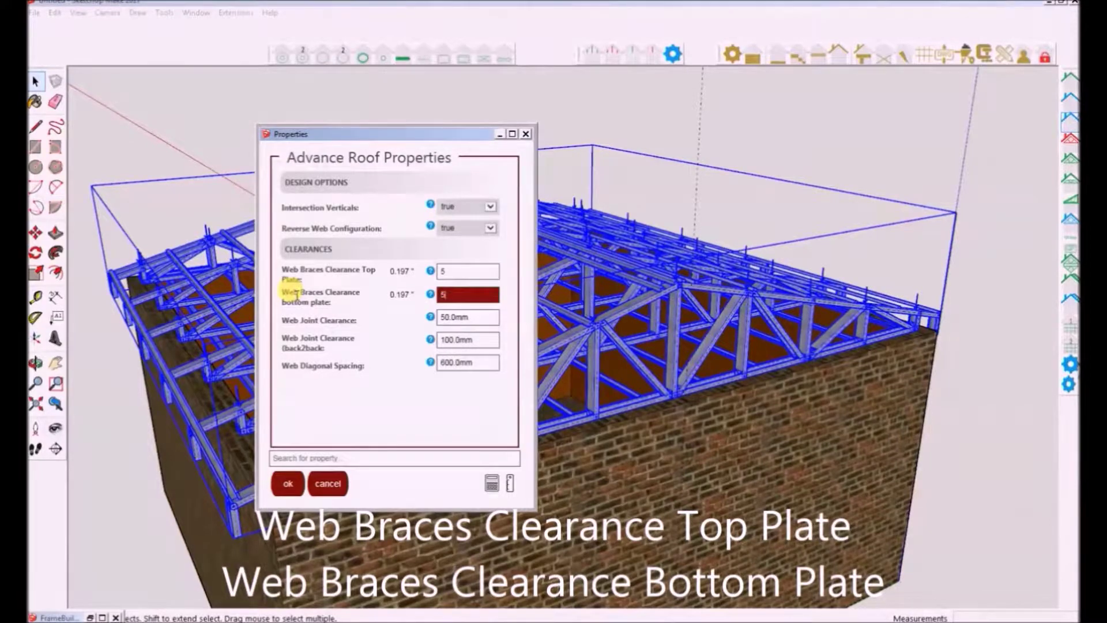
pyautogui.click(295, 479)
# Examine the web brace ends at the top and bottom chord joints up close, undoing and redoing the clearance change to compare
pyautogui.scroll(8, 593, 310)
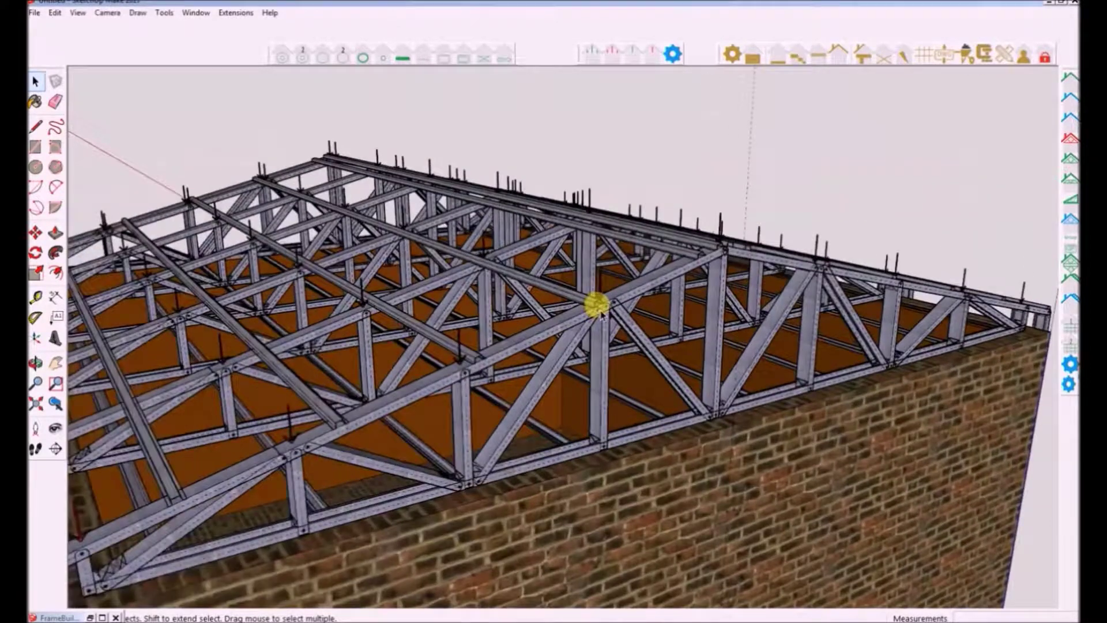
pyautogui.scroll(6, 618, 297)
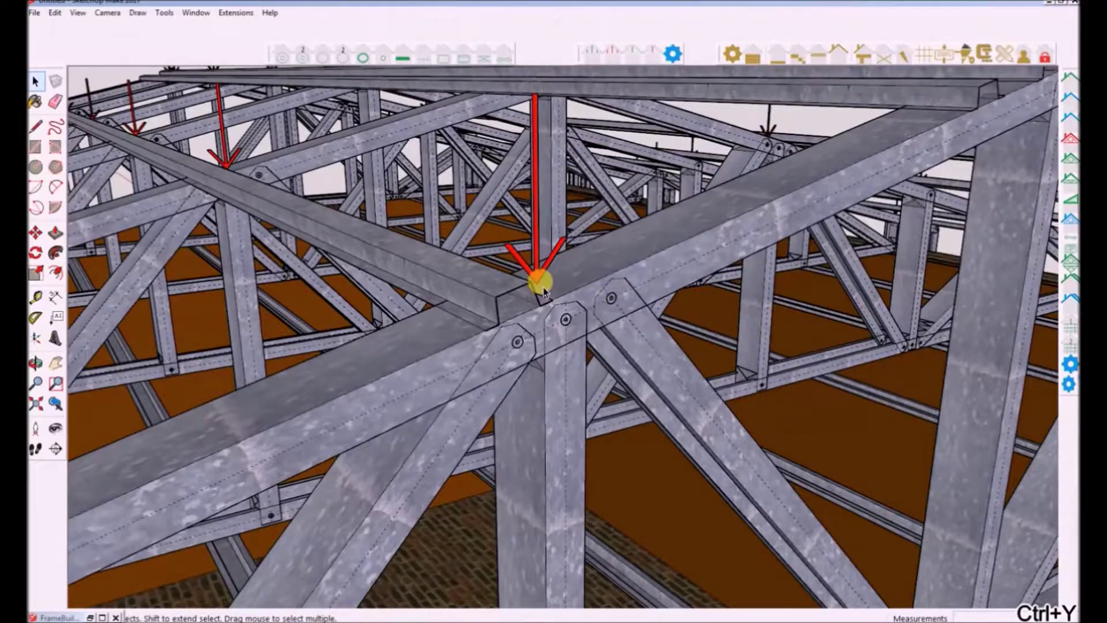
pyautogui.scroll(-4, 543, 289)
pyautogui.scroll(4, 779, 525)
pyautogui.scroll(6, 761, 507)
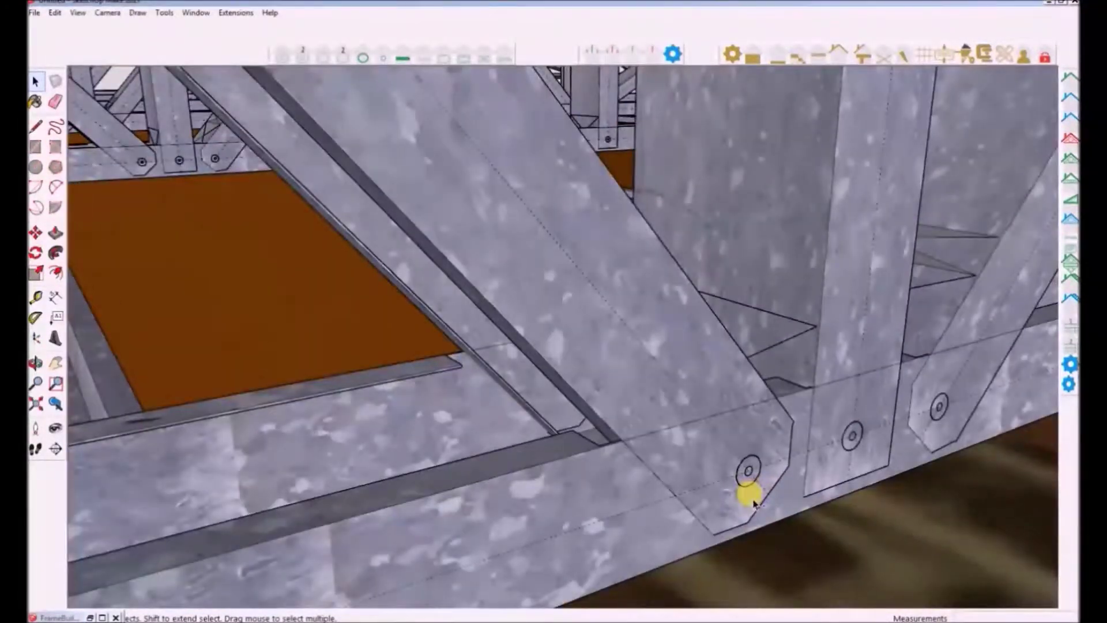
pyautogui.hotkey('ctrl', 'z')
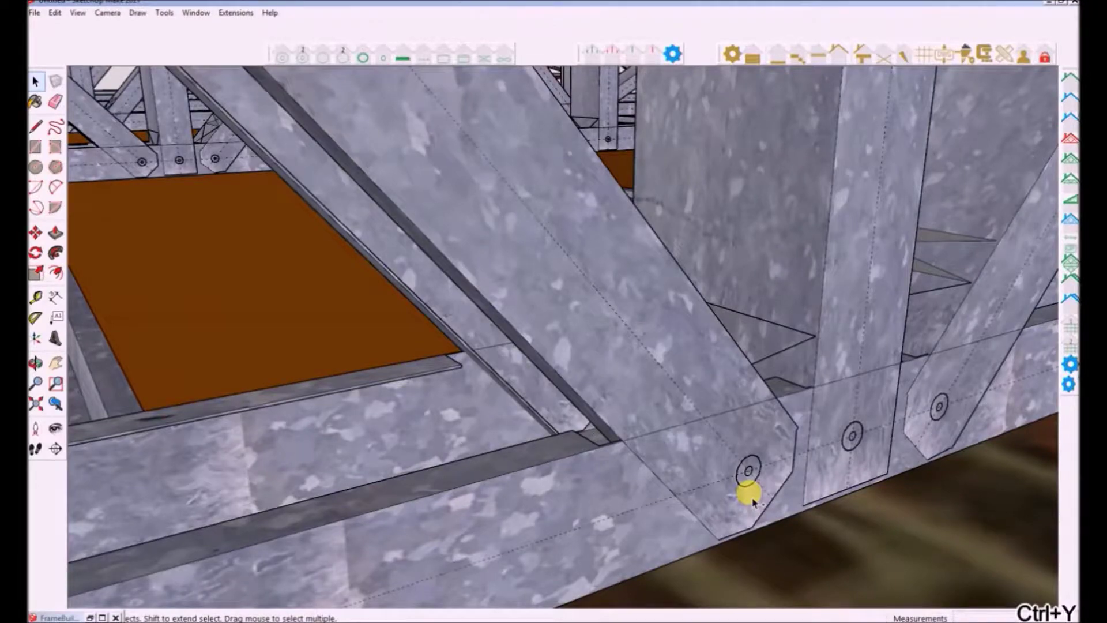
pyautogui.hotkey('ctrl', 'y')
pyautogui.scroll(-10, 748, 497)
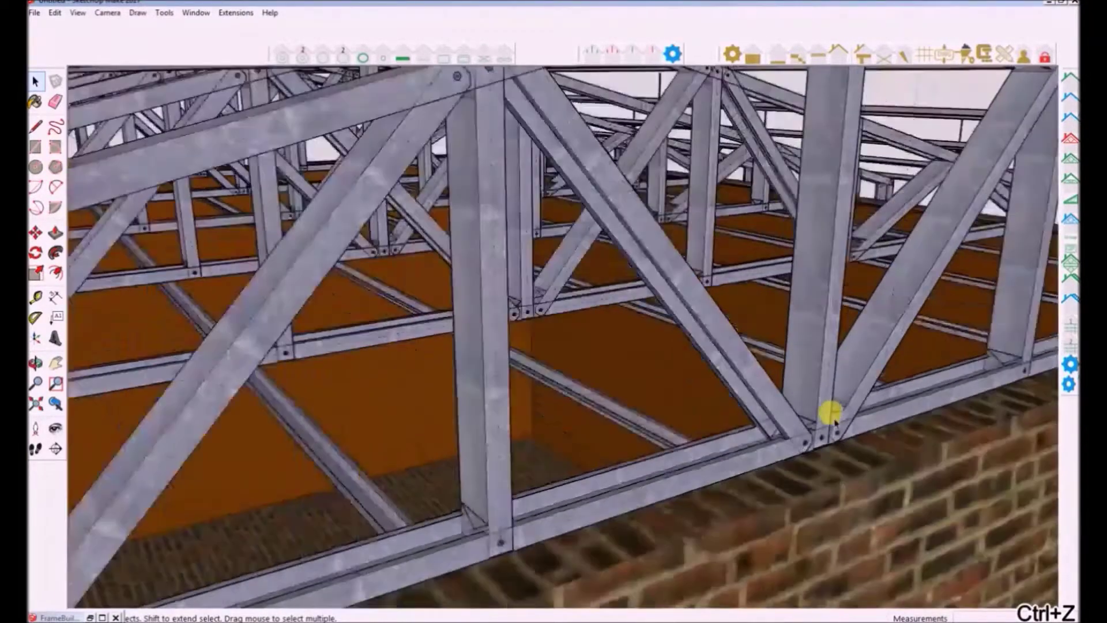
pyautogui.scroll(-5, 836, 418)
pyautogui.moveTo(840, 415); pyautogui.dragTo(539, 511, button='middle')
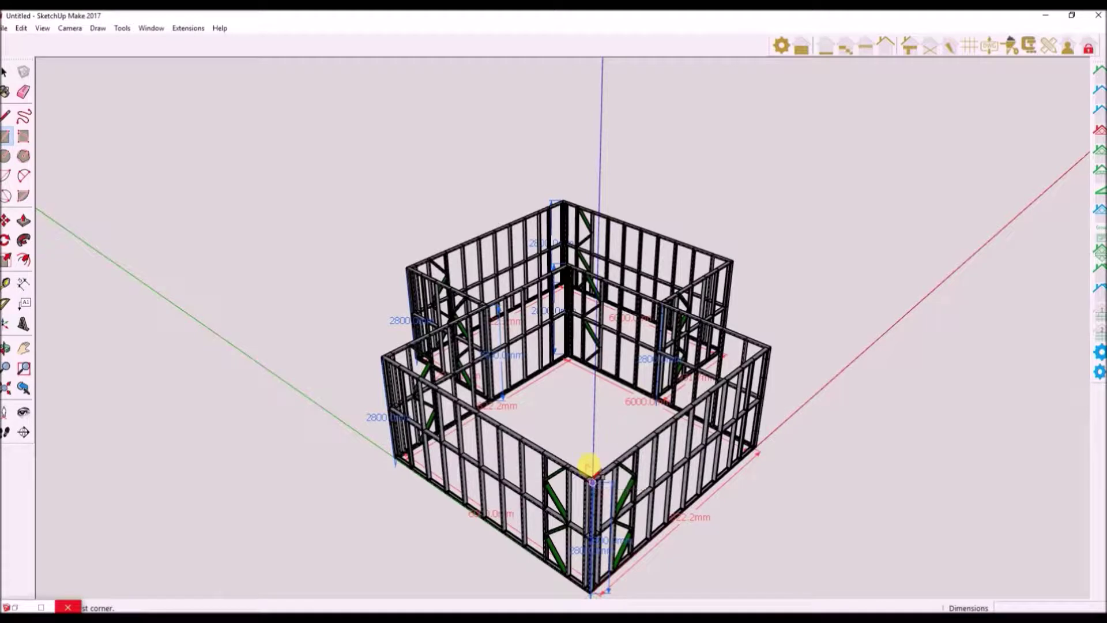
# Draw a rectangle over the top of the front wall block between its opposite outer corners
pyautogui.click(592, 482)
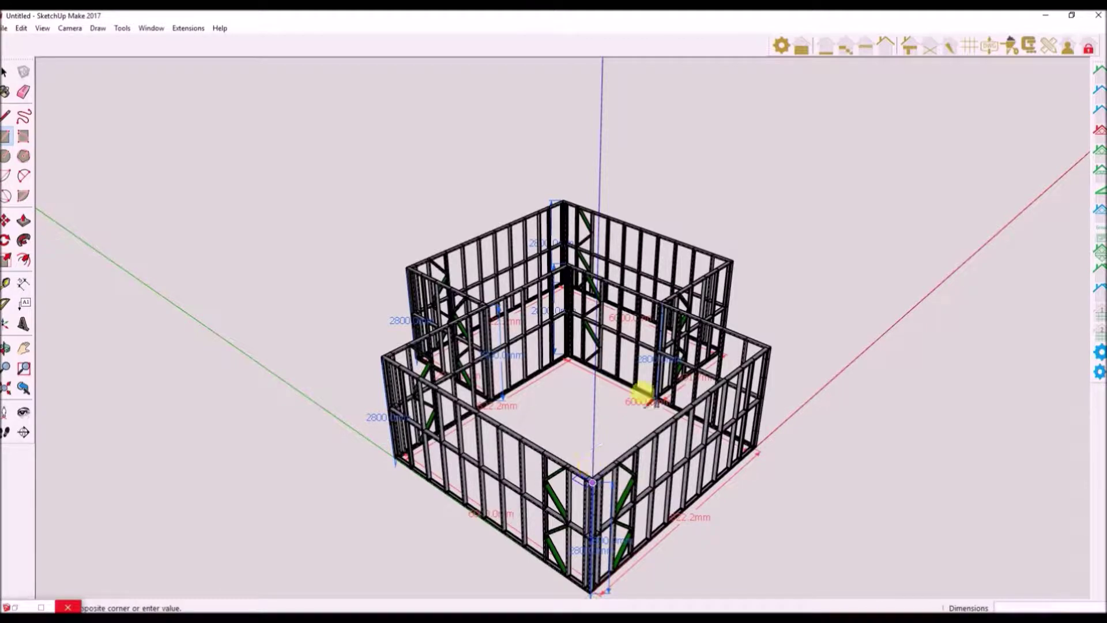
pyautogui.scroll(5, 771, 346)
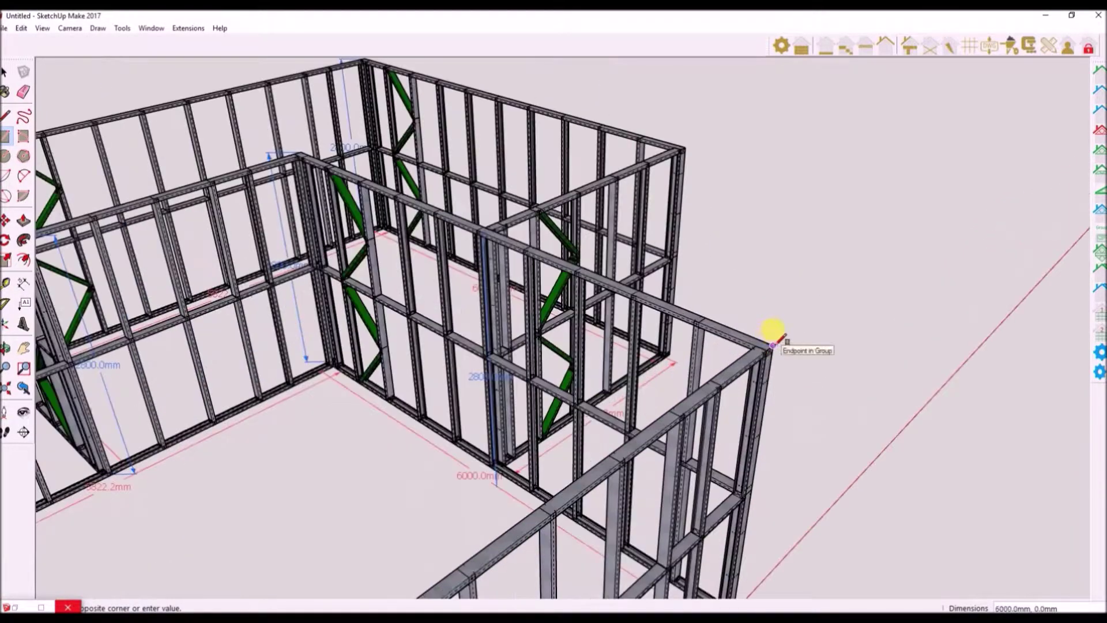
pyautogui.scroll(-3, 838, 343)
pyautogui.moveTo(626, 306); pyautogui.dragTo(755, 320, button='middle')
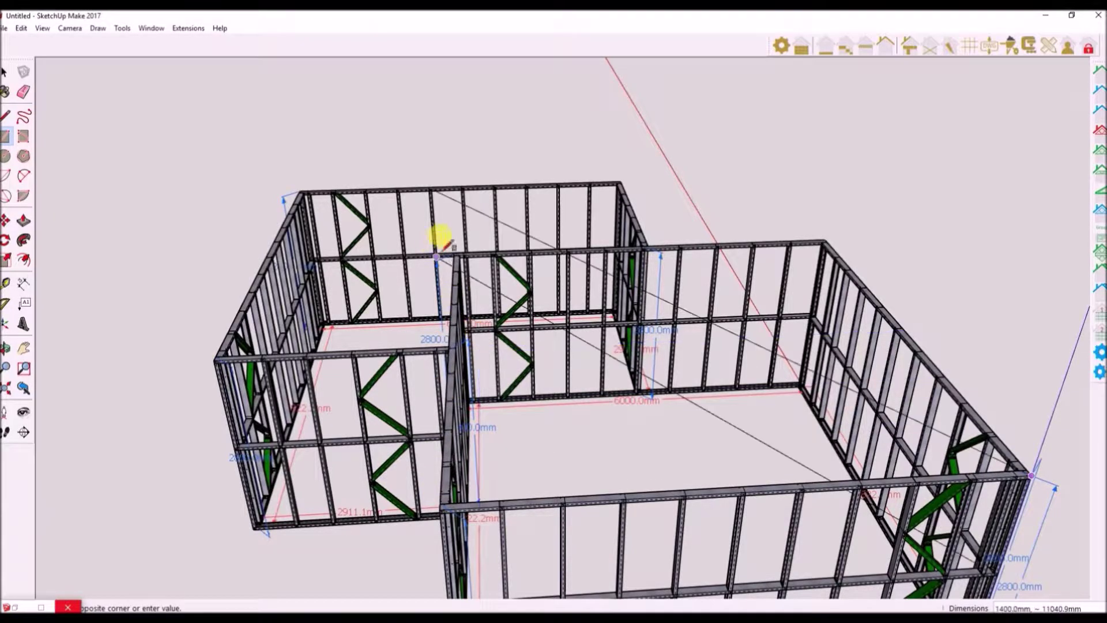
pyautogui.moveTo(435, 235); pyautogui.dragTo(459, 434, button='middle')
pyautogui.click(448, 275)
# Draw a second rectangle of about 5911 by 6000 mm over the rear wall block between its opposite outer corners
pyautogui.moveTo(307, 409); pyautogui.dragTo(316, 397, button='middle')
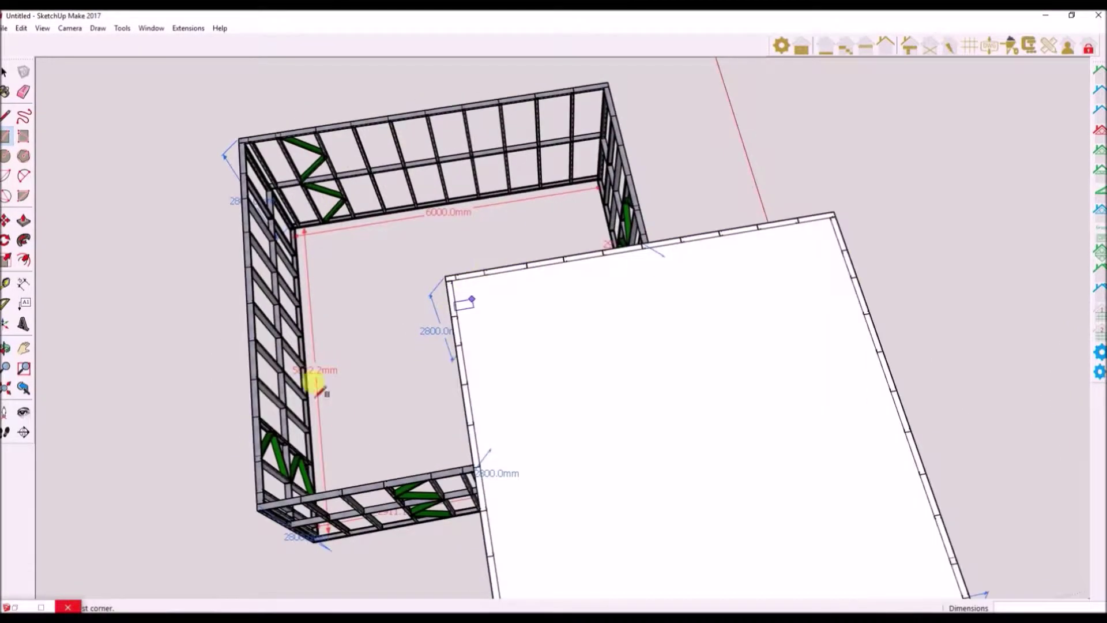
pyautogui.click(257, 508)
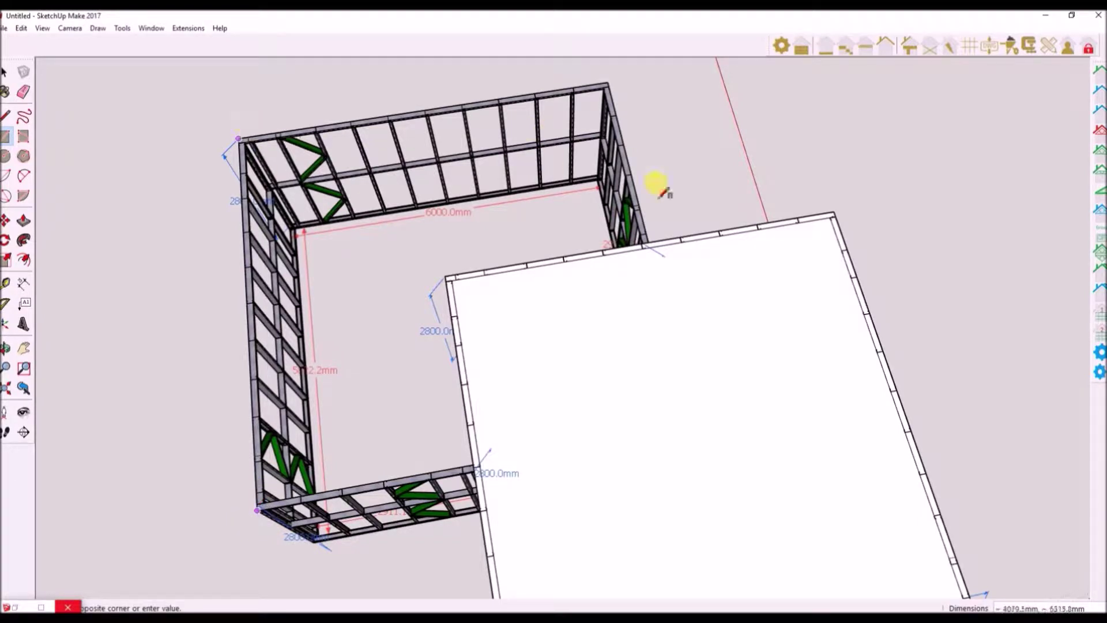
pyautogui.click(609, 82)
# Erase the rear rectangle's two edges lying inside the front rectangle, and undo the extra erase on the shared wall line
pyautogui.click(23, 92)
pyautogui.click(606, 441)
pyautogui.click(679, 365)
pyautogui.click(577, 255)
pyautogui.hotkey('ctrl', 'z')
# Remove the front rectangle's two edges inside the overlap to merge both rectangles into one roof outline
pyautogui.click(5, 71)
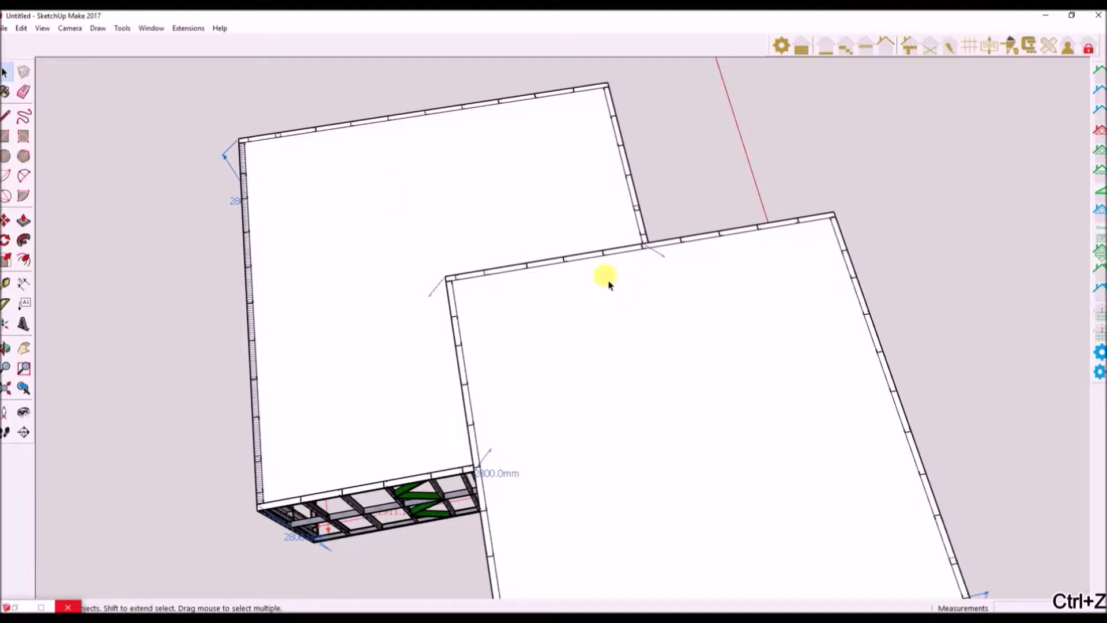
pyautogui.click(586, 250)
pyautogui.click(588, 255)
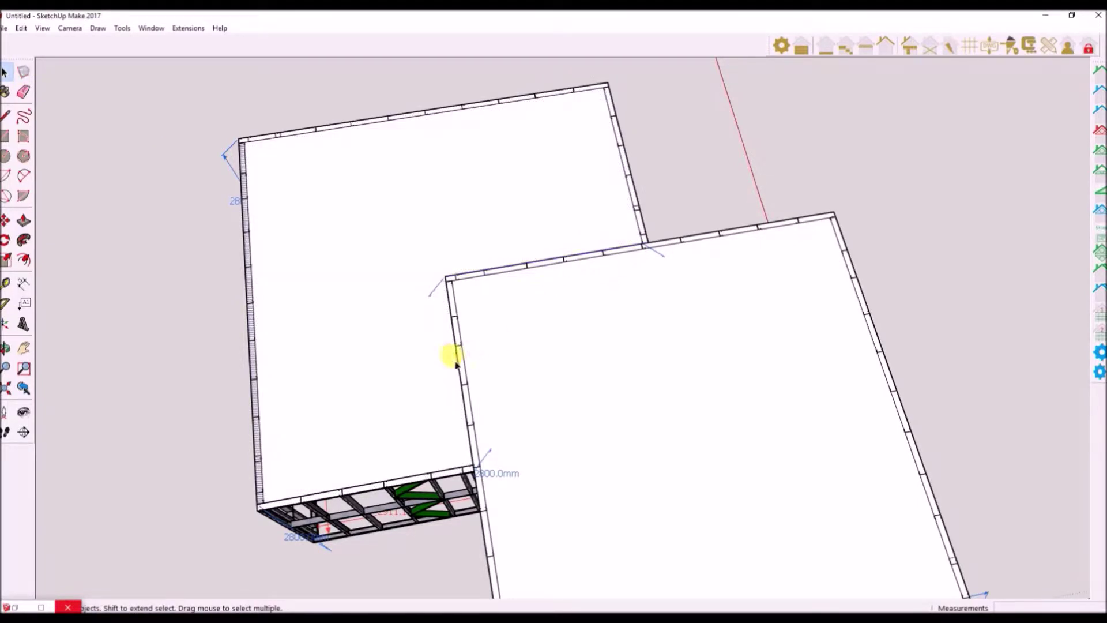
pyautogui.doubleClick(455, 363)
pyautogui.click(458, 364)
# Generate a trial truss roof over the merged top face, inspect it, and undo it
pyautogui.moveTo(678, 400); pyautogui.dragTo(393, 362, button='middle')
pyautogui.moveTo(645, 358); pyautogui.dragTo(771, 282, button='middle')
pyautogui.click(599, 375)
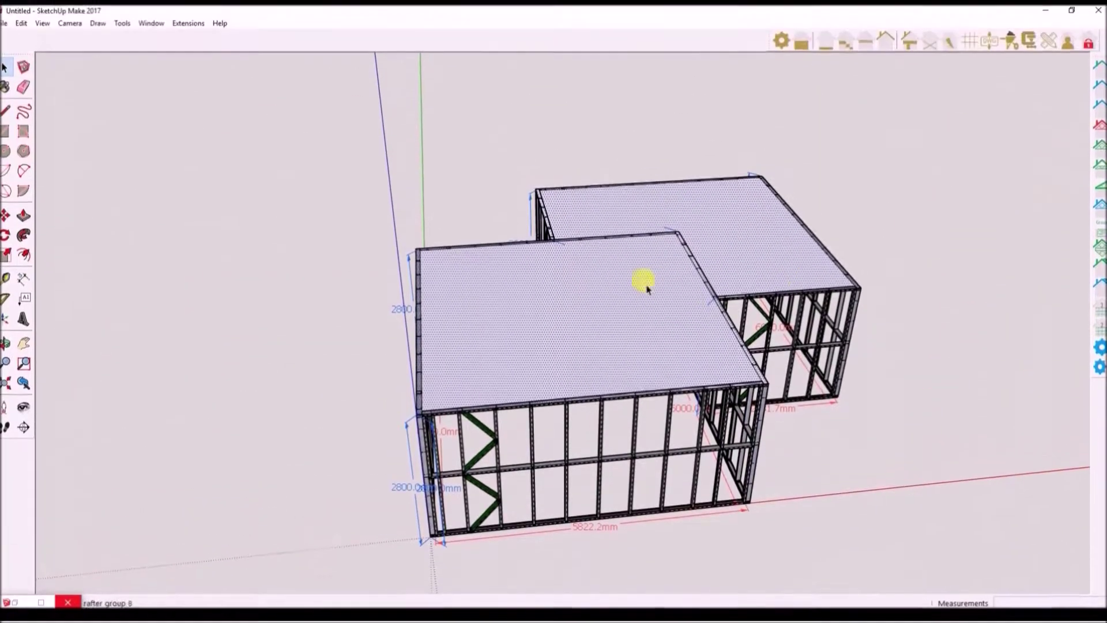
pyautogui.moveTo(650, 284); pyautogui.dragTo(632, 246, button='middle')
pyautogui.moveTo(704, 317); pyautogui.dragTo(594, 432, button='middle')
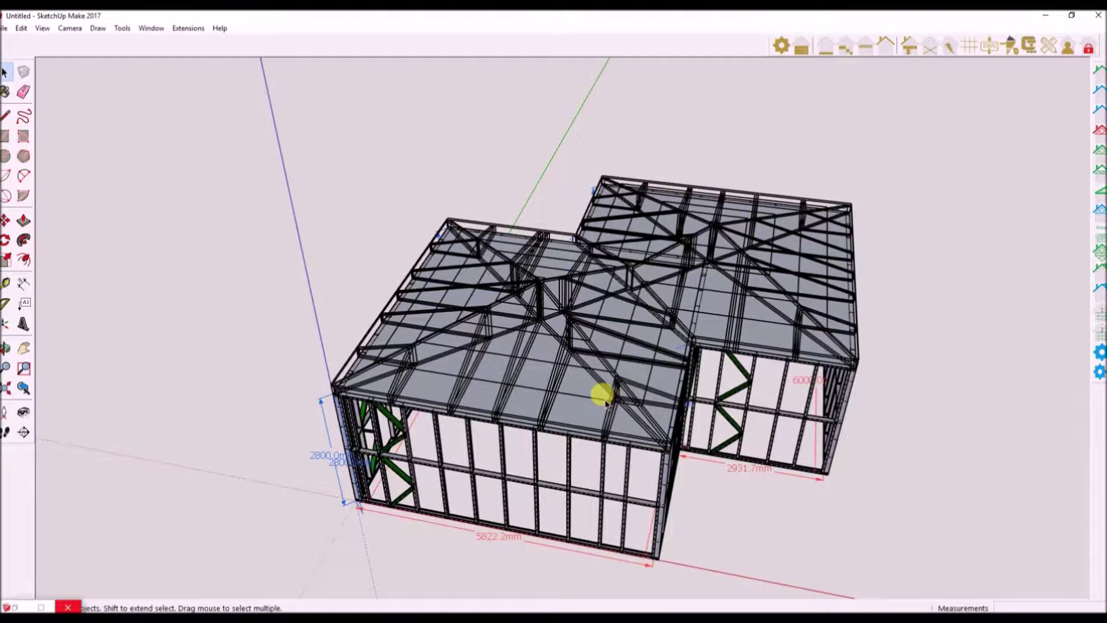
pyautogui.hotkey('ctrl', 'z')
pyautogui.hotkey('ctrl', 'z')
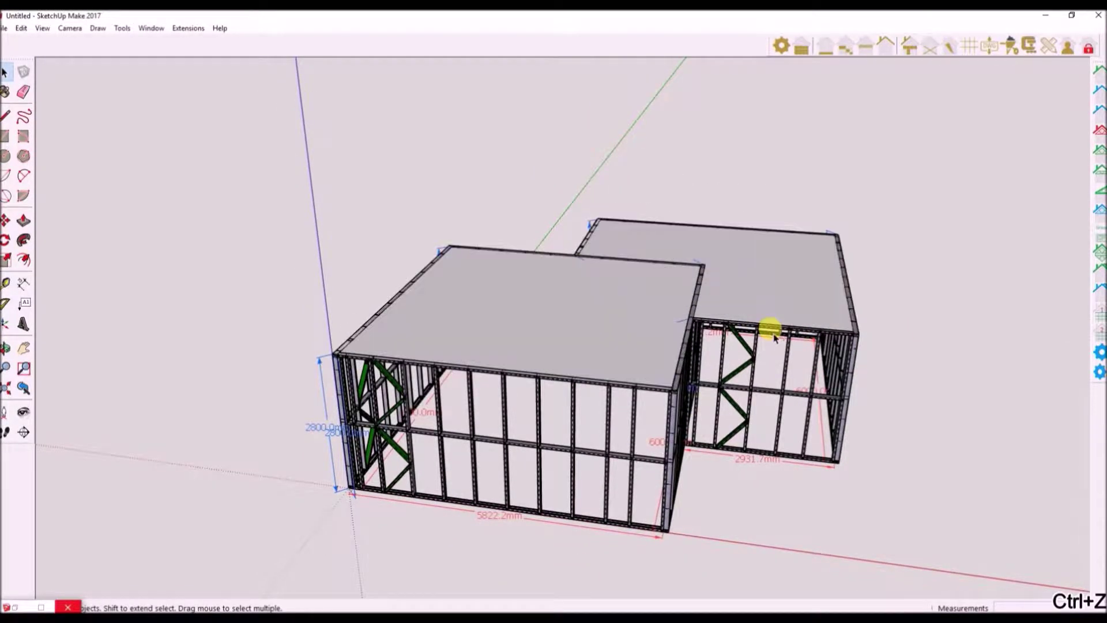
# Try a steep truss roof with a pitch of 12 on the merged top face, and undo it
pyautogui.click(604, 335)
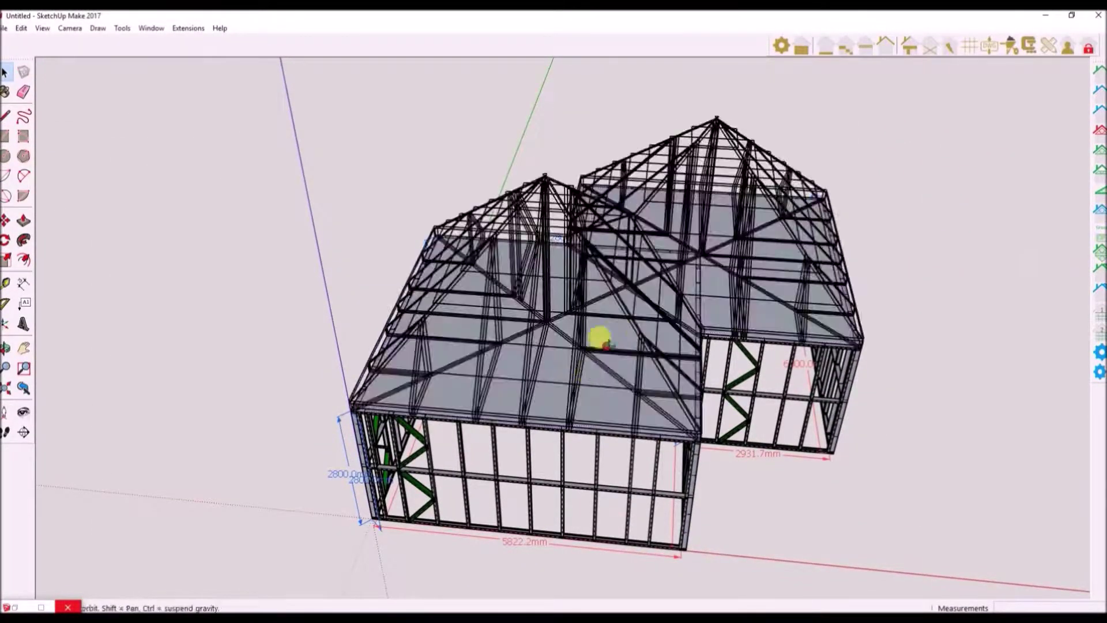
pyautogui.moveTo(667, 333); pyautogui.dragTo(648, 267, button='middle')
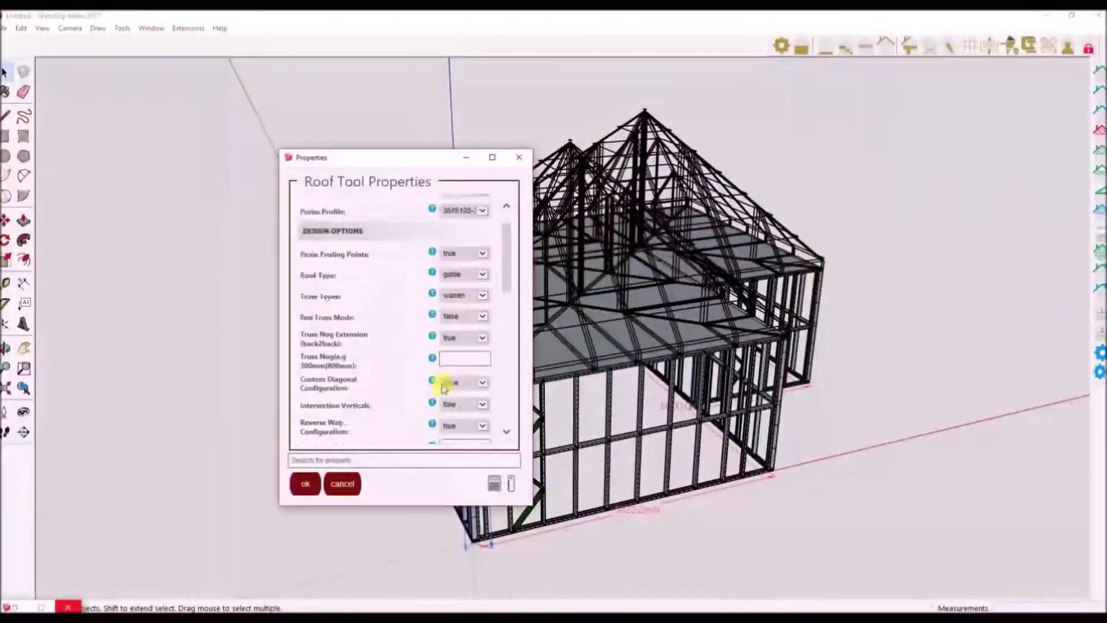
pyautogui.scroll(-3, 391, 342)
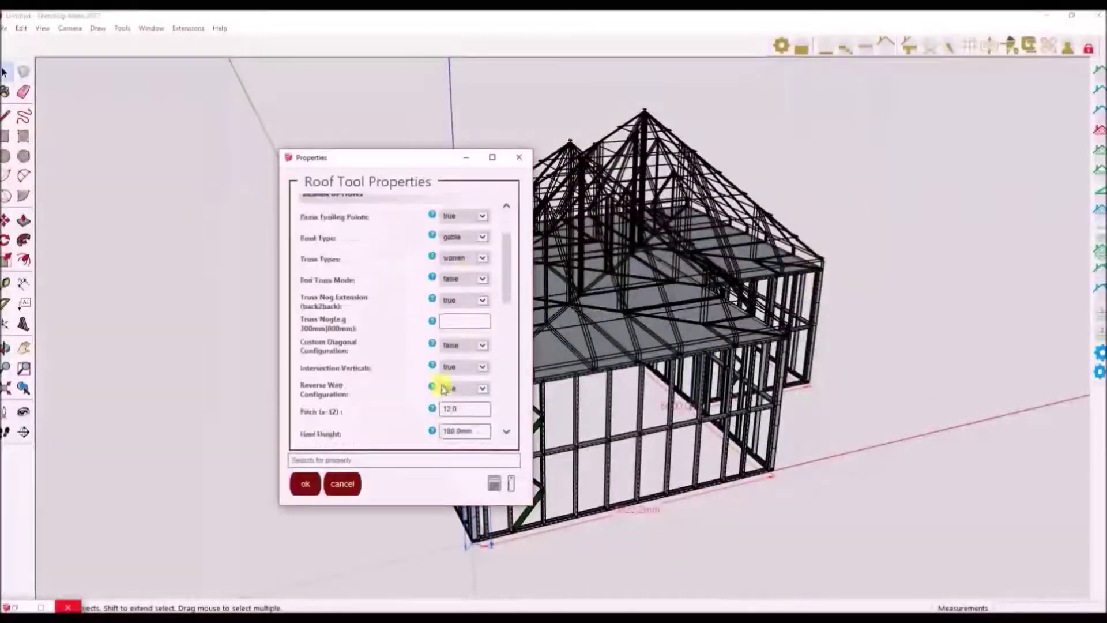
pyautogui.click(305, 483)
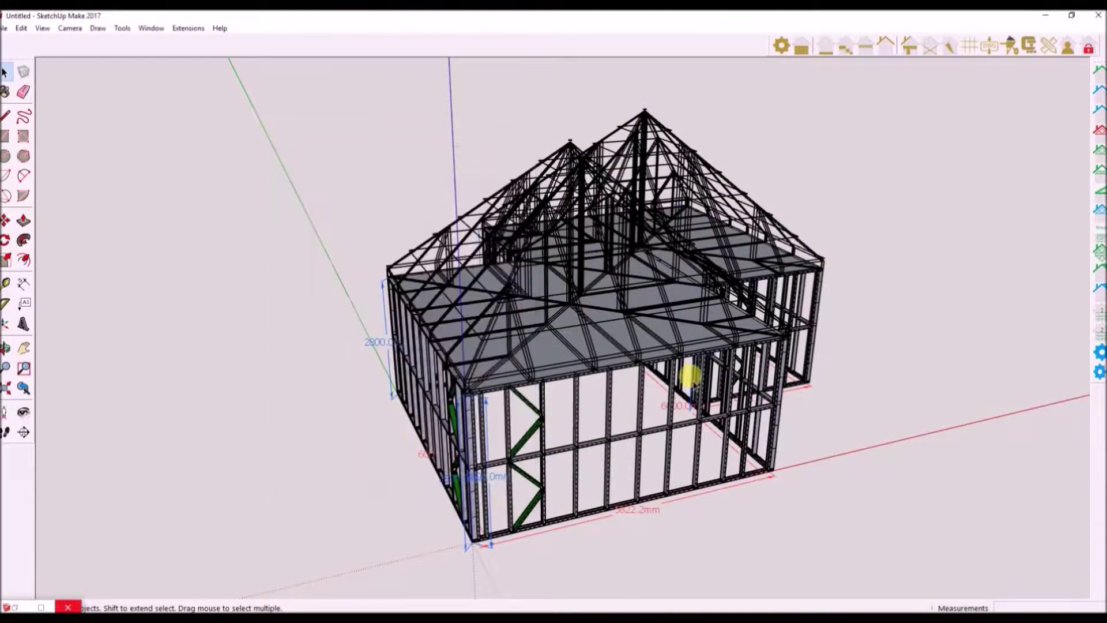
pyautogui.hotkey('ctrl', 'z')
pyautogui.moveTo(803, 329); pyautogui.dragTo(750, 335, button='middle')
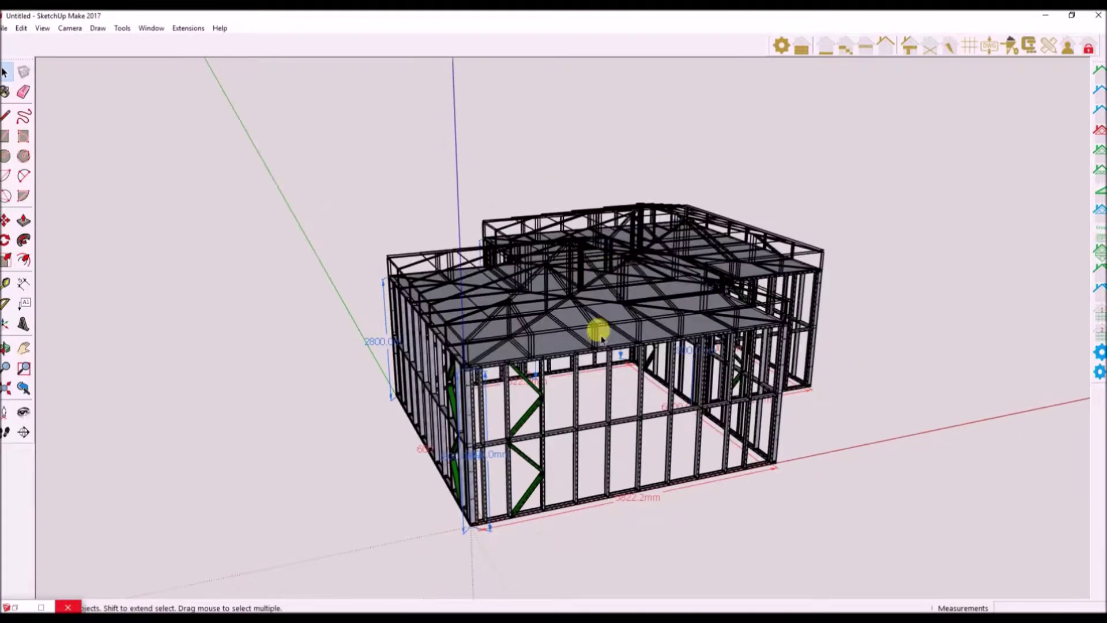
pyautogui.moveTo(600, 338); pyautogui.dragTo(218, 316, button='middle')
pyautogui.hotkey('ctrl', 'z')
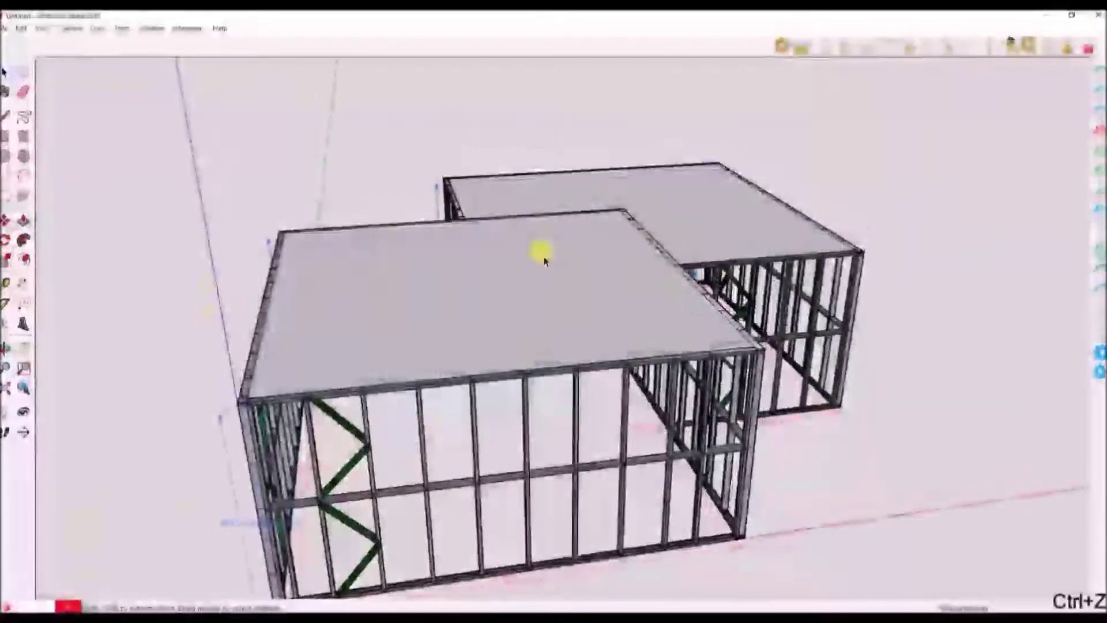
# Adjust the Truss Spacing and set the Heel Height to 180 mm in the roof tool properties, and apply
pyautogui.click(1100, 352)
pyautogui.scroll(-3, 483, 378)
pyautogui.scroll(-3, 484, 378)
pyautogui.click(345, 309)
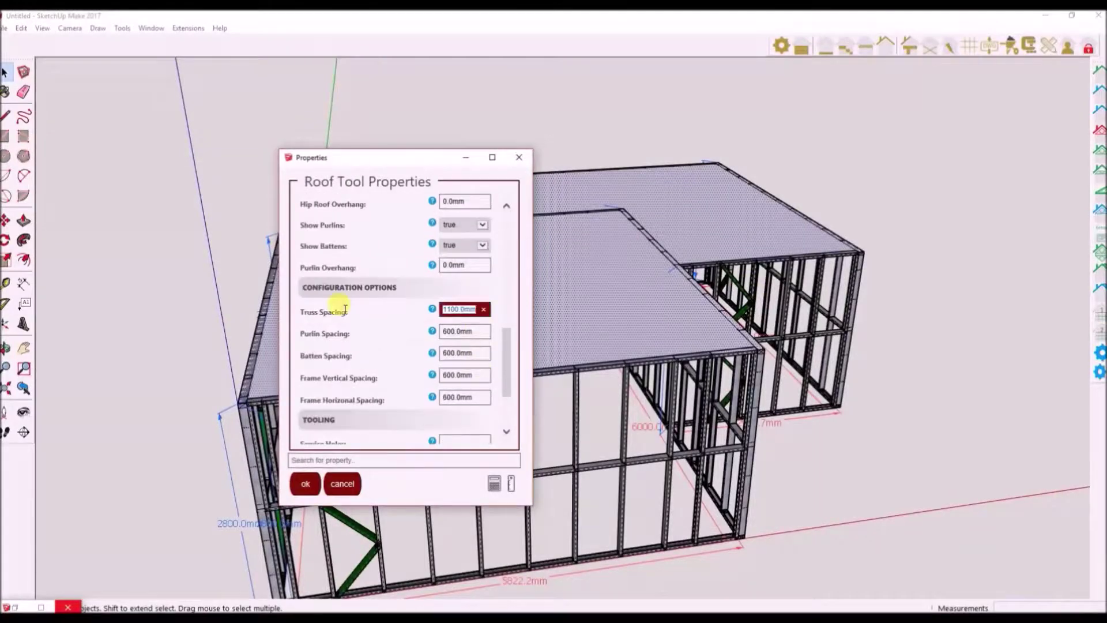
pyautogui.scroll(3, 345, 310)
pyautogui.moveTo(472, 242); pyautogui.dragTo(382, 242)
pyautogui.write('180')
pyautogui.press('Return')
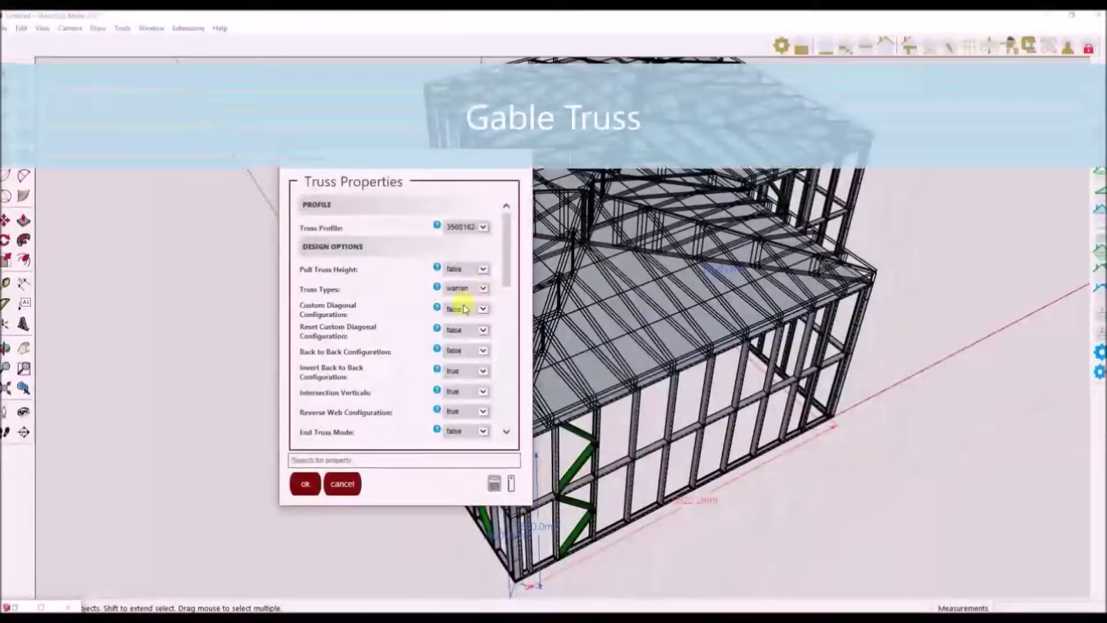
# Review the truss properties and draw a gable truss across the front block from the outer wall through the peak to the inner corner
pyautogui.scroll(-7, 463, 309)
pyautogui.scroll(5, 464, 316)
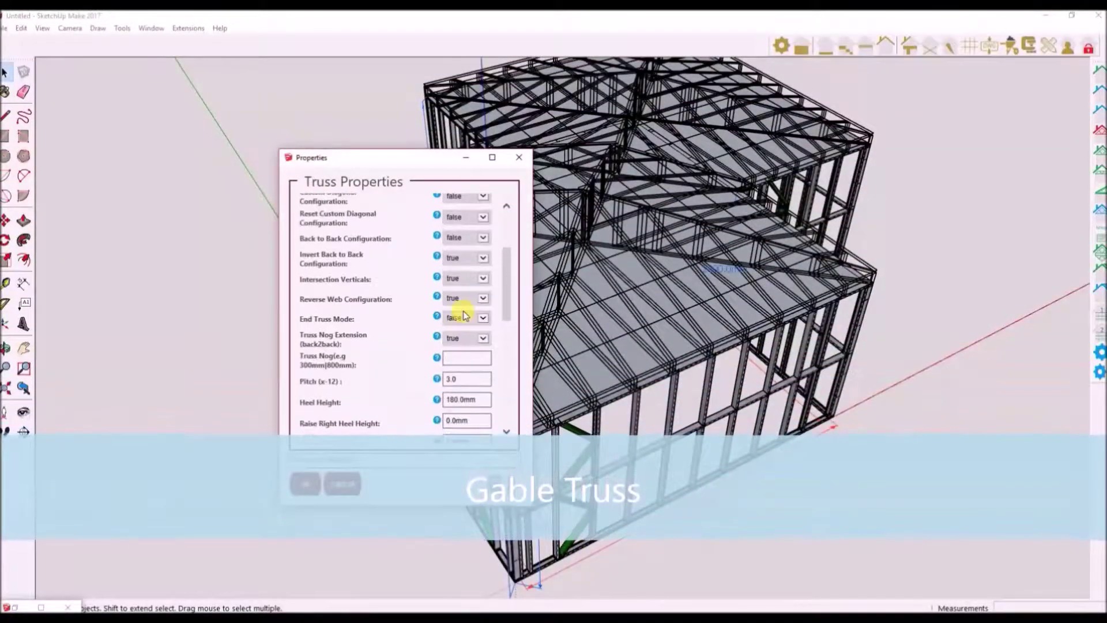
pyautogui.scroll(3, 464, 316)
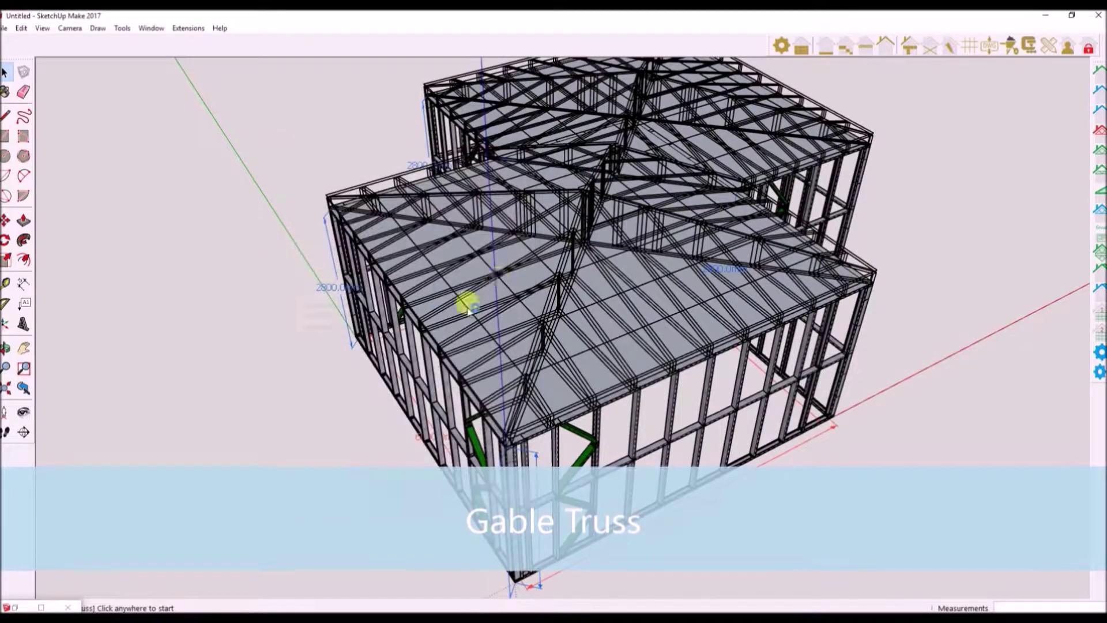
pyautogui.moveTo(469, 302); pyautogui.dragTo(399, 410, button='middle')
pyautogui.scroll(8, 399, 410)
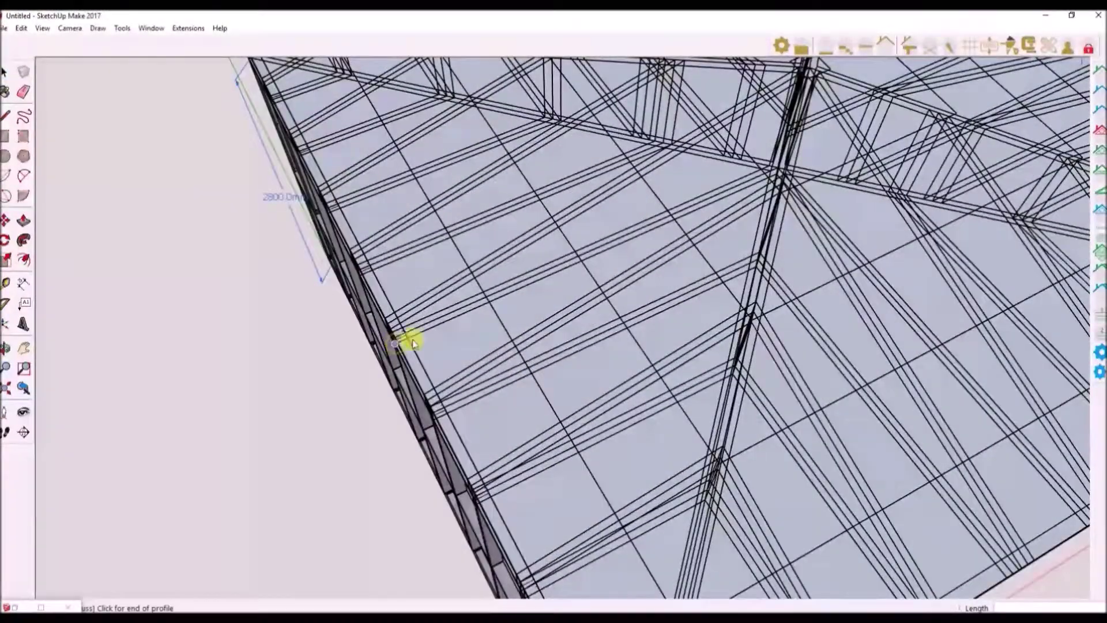
pyautogui.scroll(-3, 367, 325)
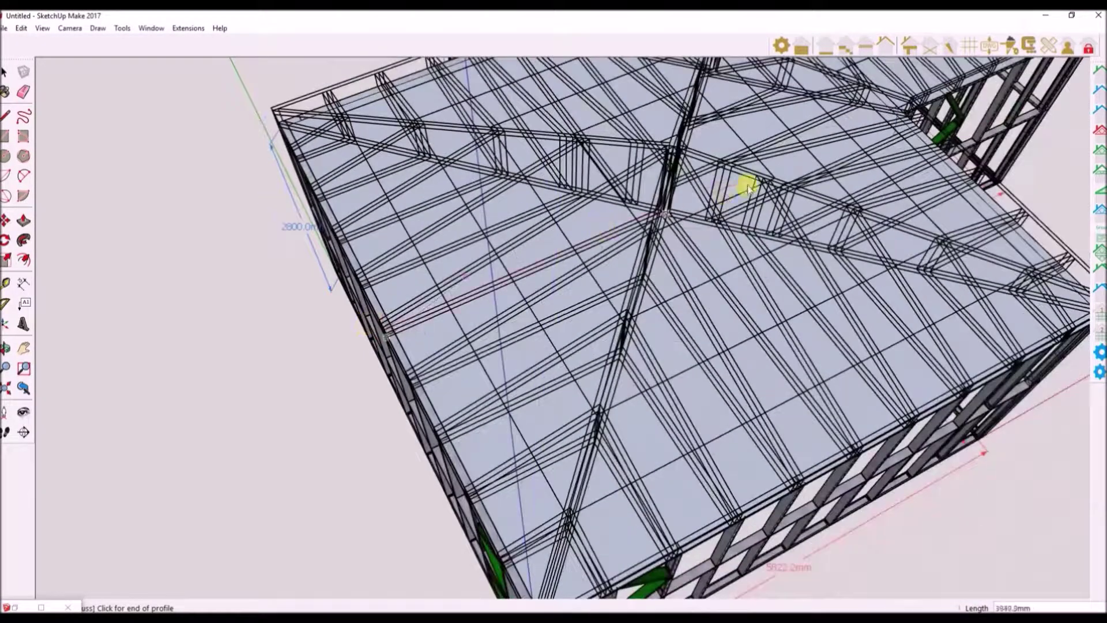
pyautogui.moveTo(740, 190); pyautogui.dragTo(711, 280, button='middle')
pyautogui.scroll(-1, 711, 281)
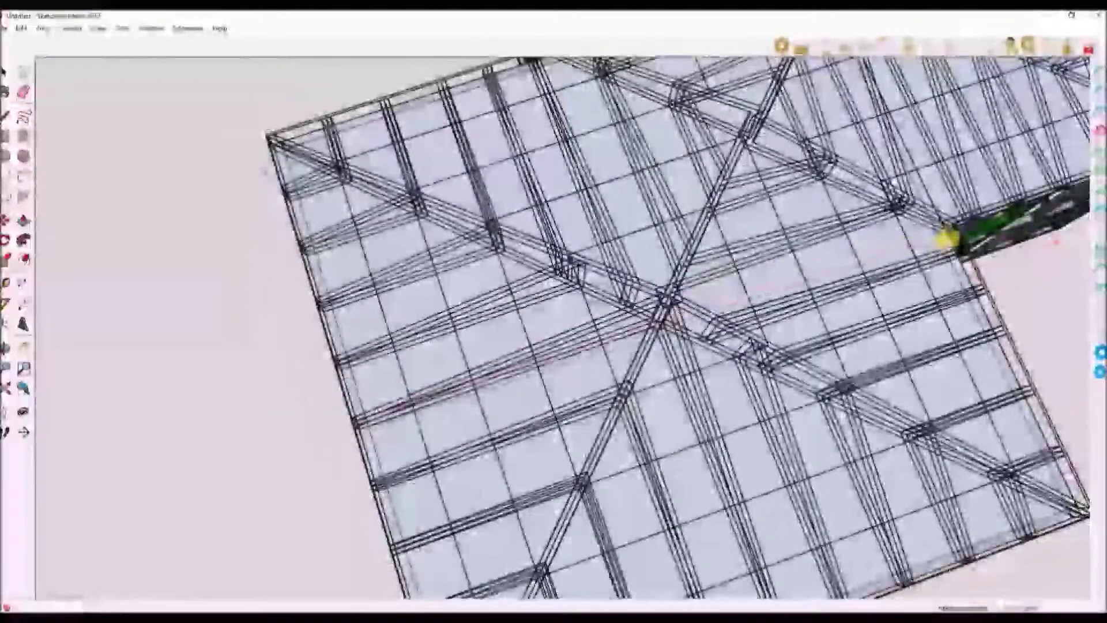
pyautogui.moveTo(943, 235); pyautogui.dragTo(927, 218, button='middle')
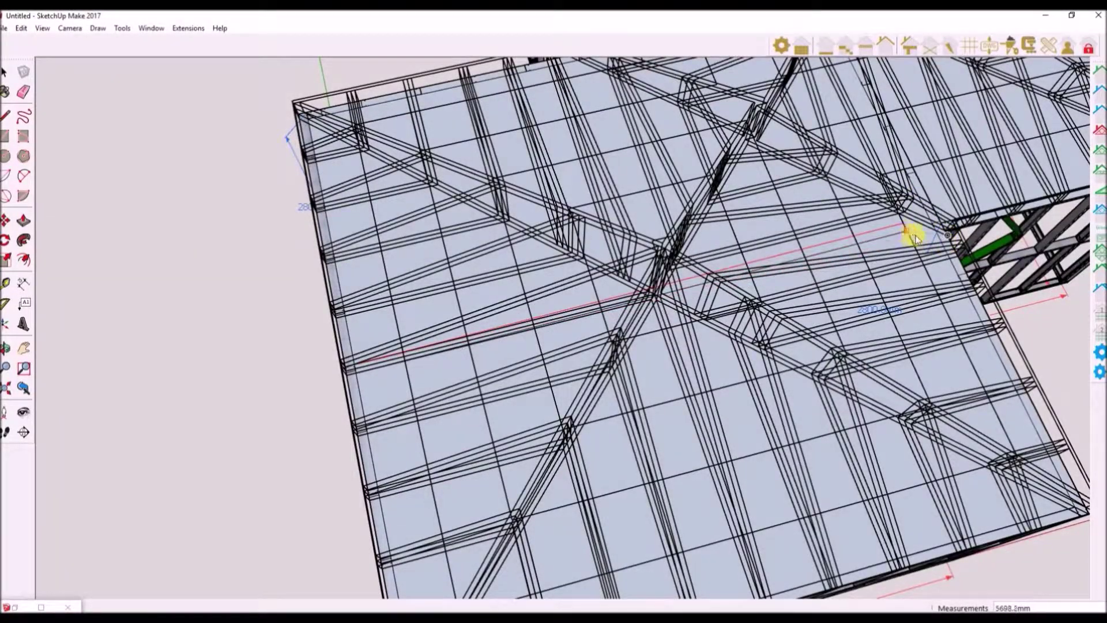
pyautogui.scroll(6, 921, 238)
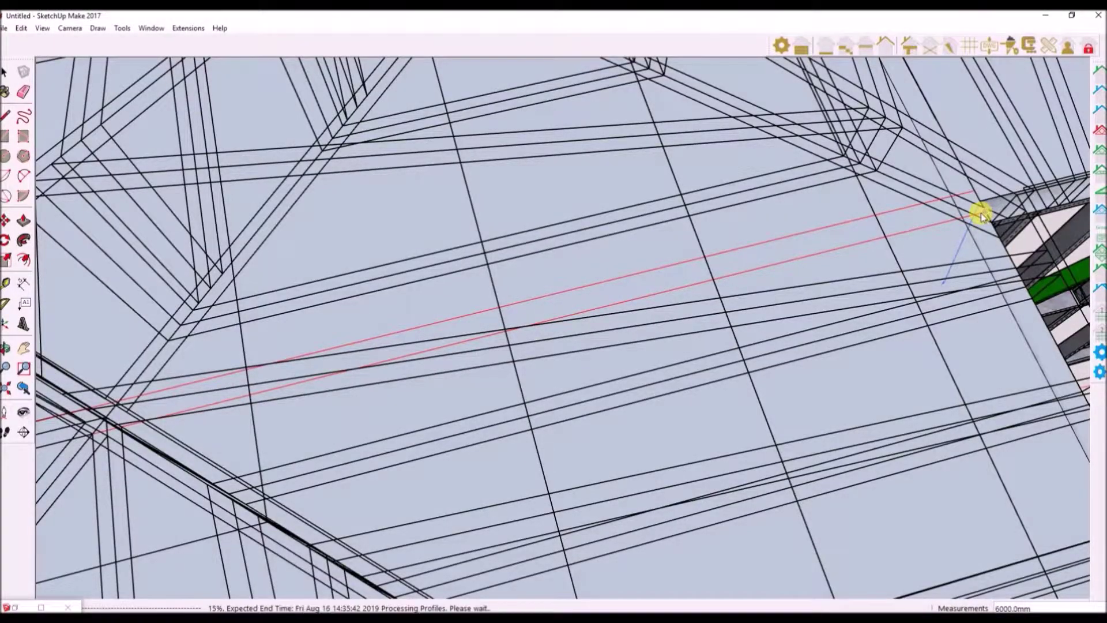
pyautogui.scroll(-5, 981, 213)
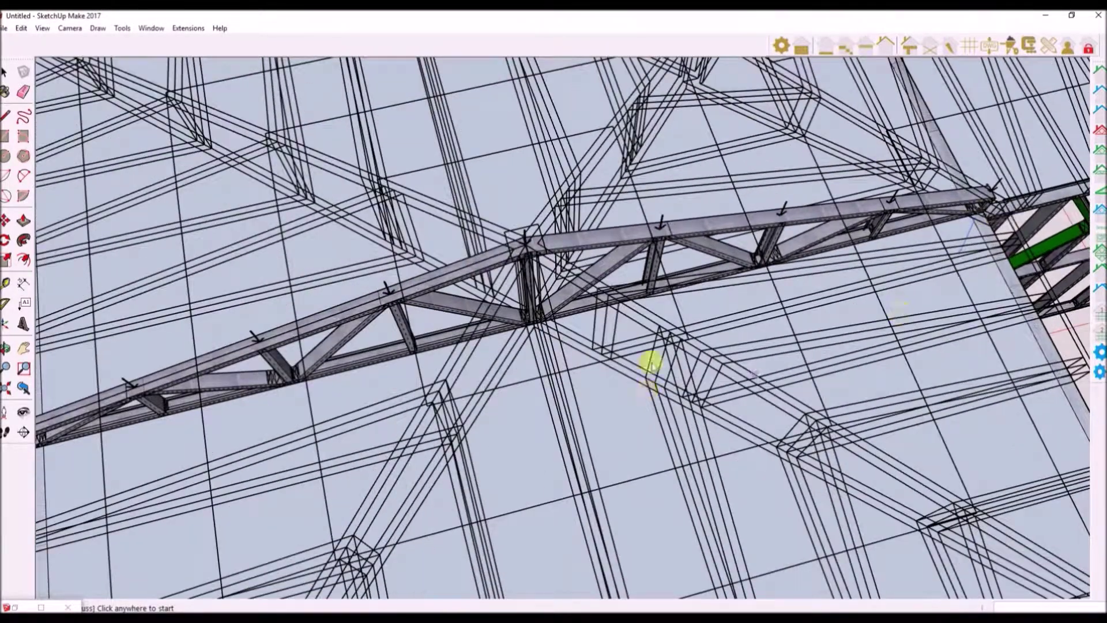
# Set Pull Truss Height to true in the truss properties and apply
pyautogui.moveTo(652, 364)
pyautogui.mouseDown(button='middle')
pyautogui.moveTo(726, 225)
pyautogui.moveTo(737, 324)
pyautogui.moveTo(680, 396)
pyautogui.moveTo(863, 237)
pyautogui.moveTo(716, 305)
pyautogui.moveTo(538, 346)
pyautogui.moveTo(541, 427)
pyautogui.moveTo(372, 391)
pyautogui.moveTo(161, 304)
pyautogui.moveTo(82, 238)
pyautogui.moveTo(87, 193)
pyautogui.moveTo(180, 215)
pyautogui.moveTo(219, 254)
pyautogui.moveTo(178, 240)
pyautogui.mouseUp(button='middle')
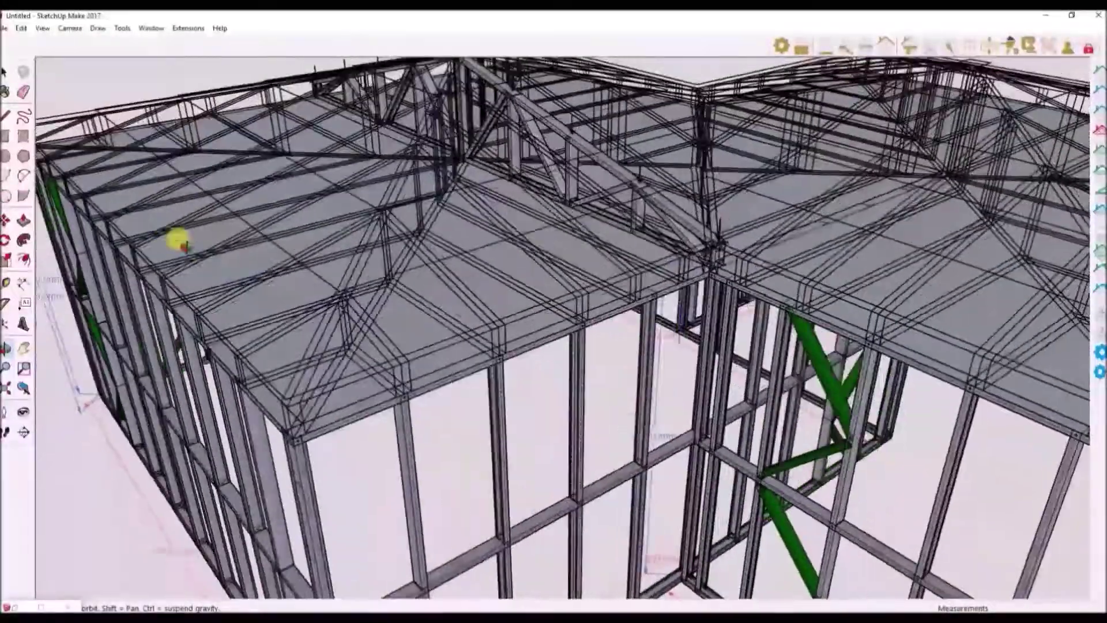
pyautogui.scroll(3, 690, 262)
pyautogui.scroll(-2, 680, 254)
pyautogui.moveTo(672, 247); pyautogui.dragTo(825, 306, button='middle')
pyautogui.scroll(-3, 825, 306)
pyautogui.moveTo(647, 299); pyautogui.dragTo(824, 320, button='middle')
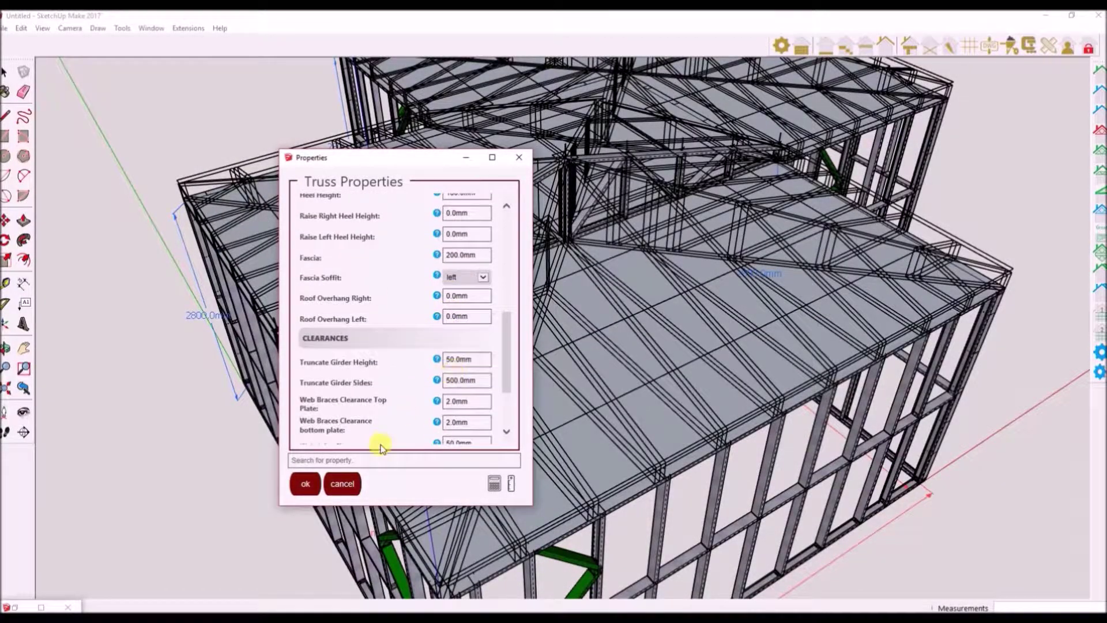
pyautogui.write('pul')
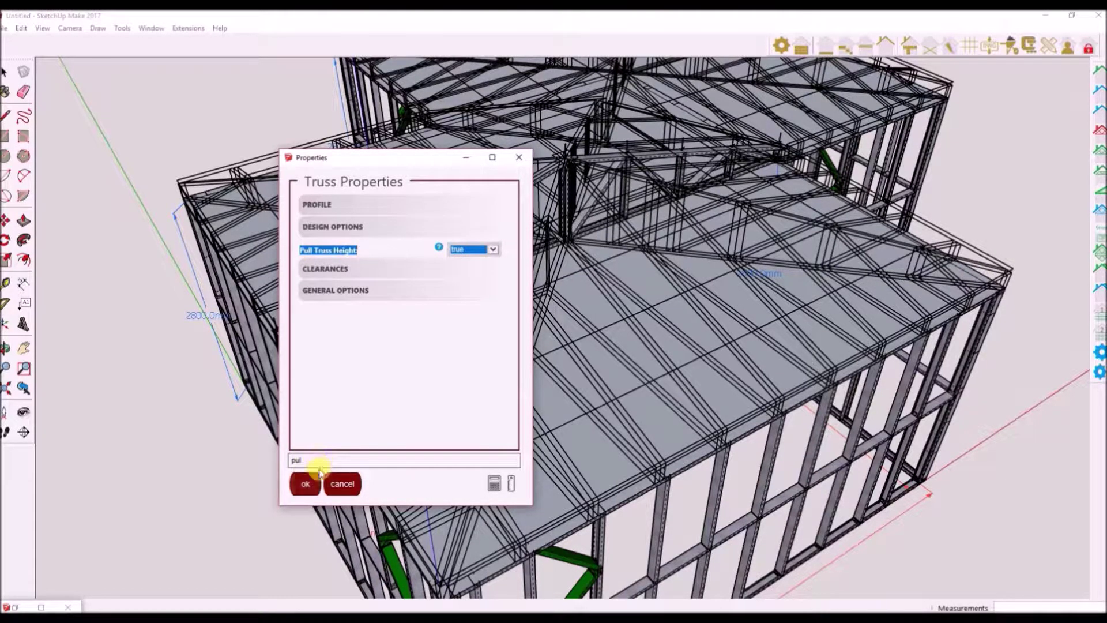
pyautogui.click(305, 486)
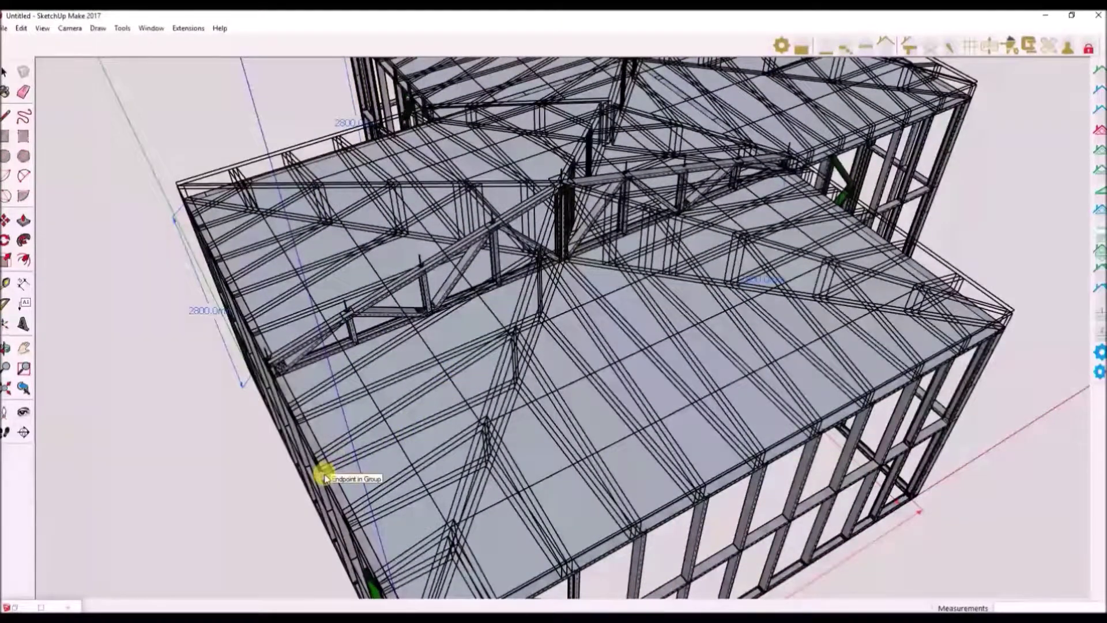
# Draw a flat-topped truss across the front block at the next frame line and pull its height up to the hip
pyautogui.moveTo(695, 265); pyautogui.dragTo(859, 248, button='middle')
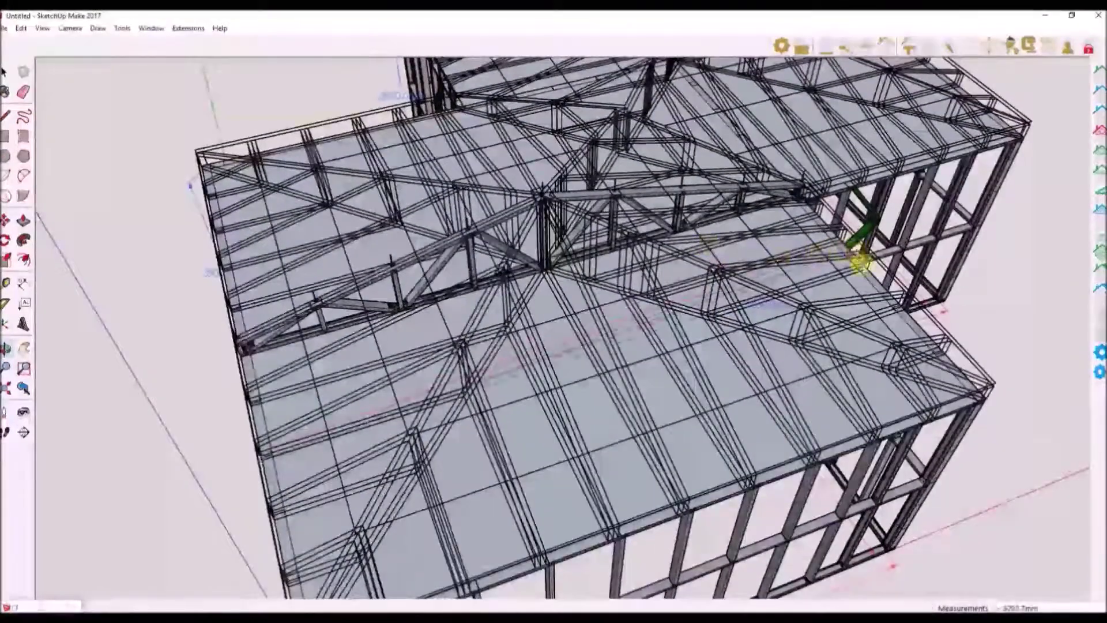
pyautogui.moveTo(655, 309); pyautogui.dragTo(539, 306, button='middle')
pyautogui.scroll(8, 540, 308)
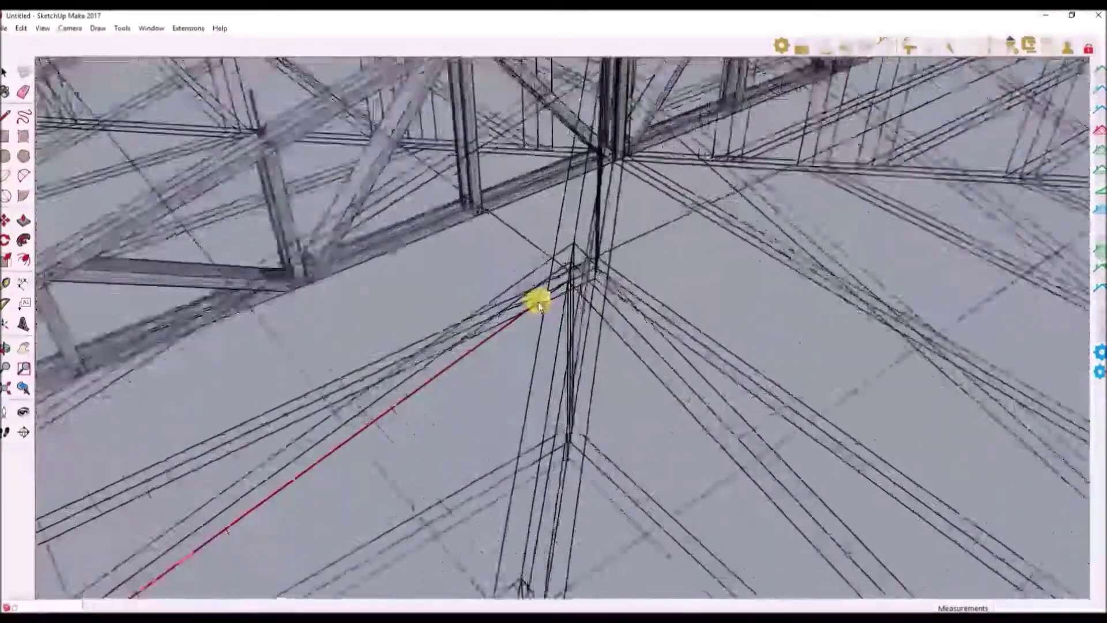
pyautogui.scroll(2, 538, 302)
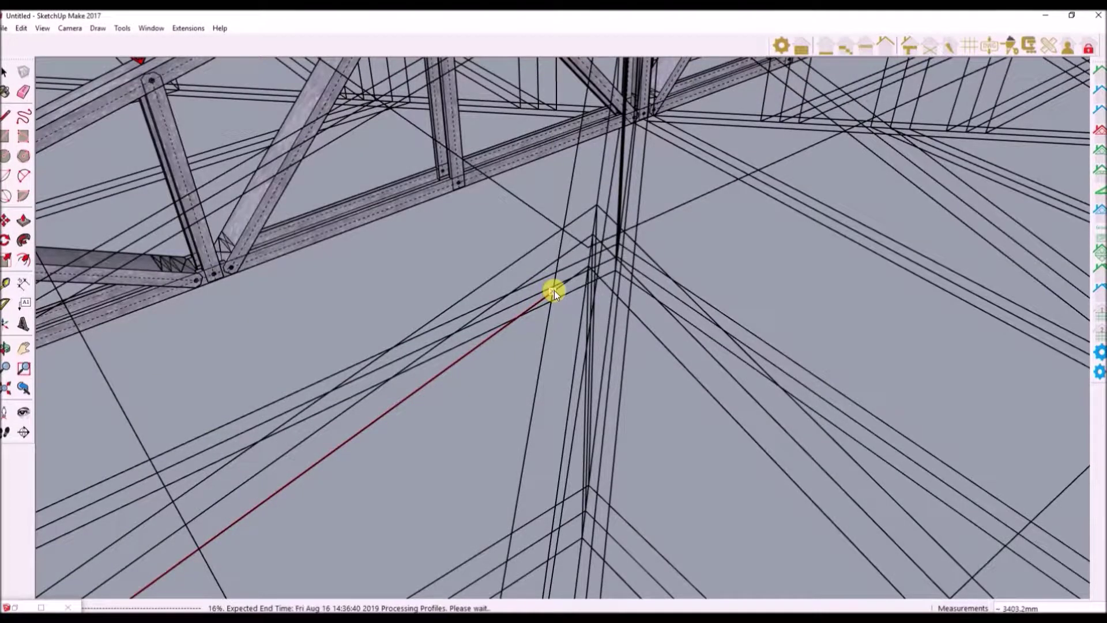
pyautogui.scroll(-6, 555, 290)
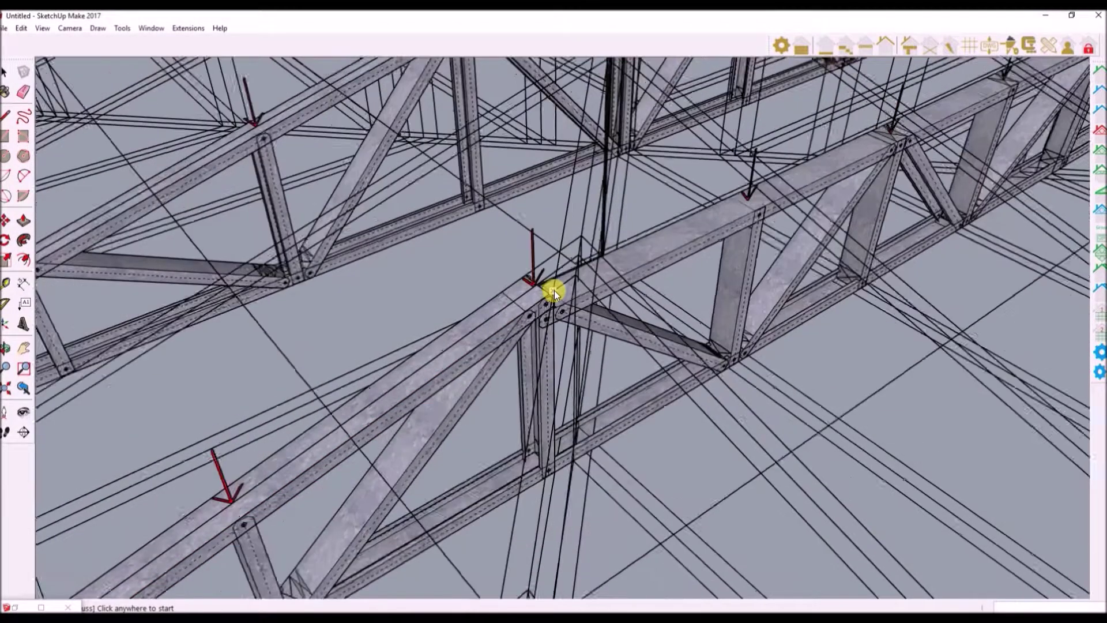
# Add two more progressively lower trusses towards the front of the block, pulling each one's height to the hip line
pyautogui.scroll(-6, 554, 289)
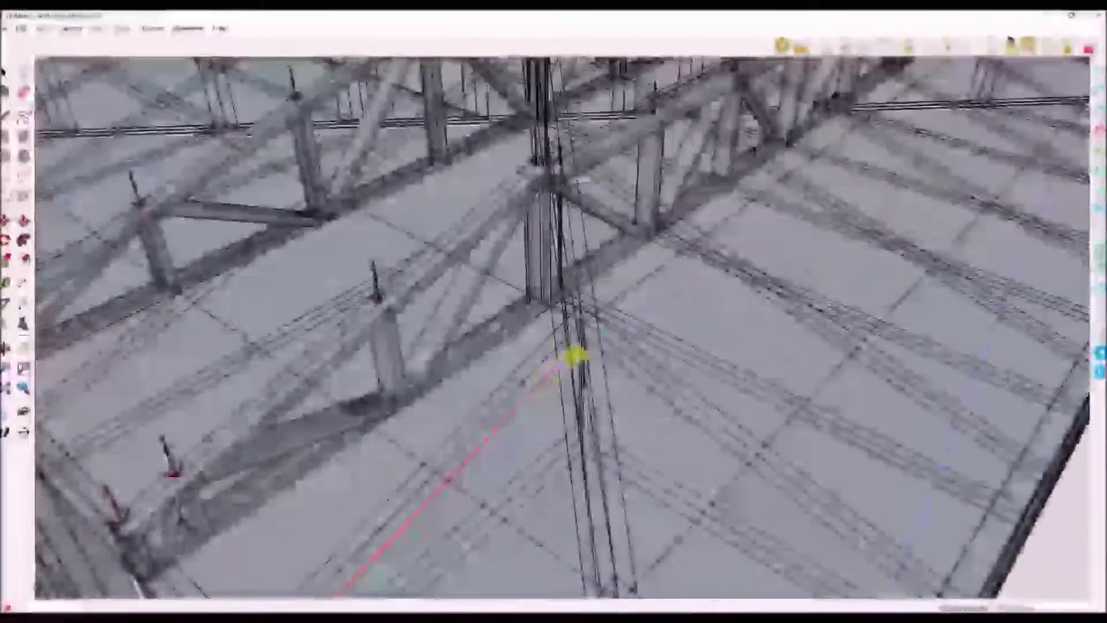
pyautogui.scroll(-2, 571, 355)
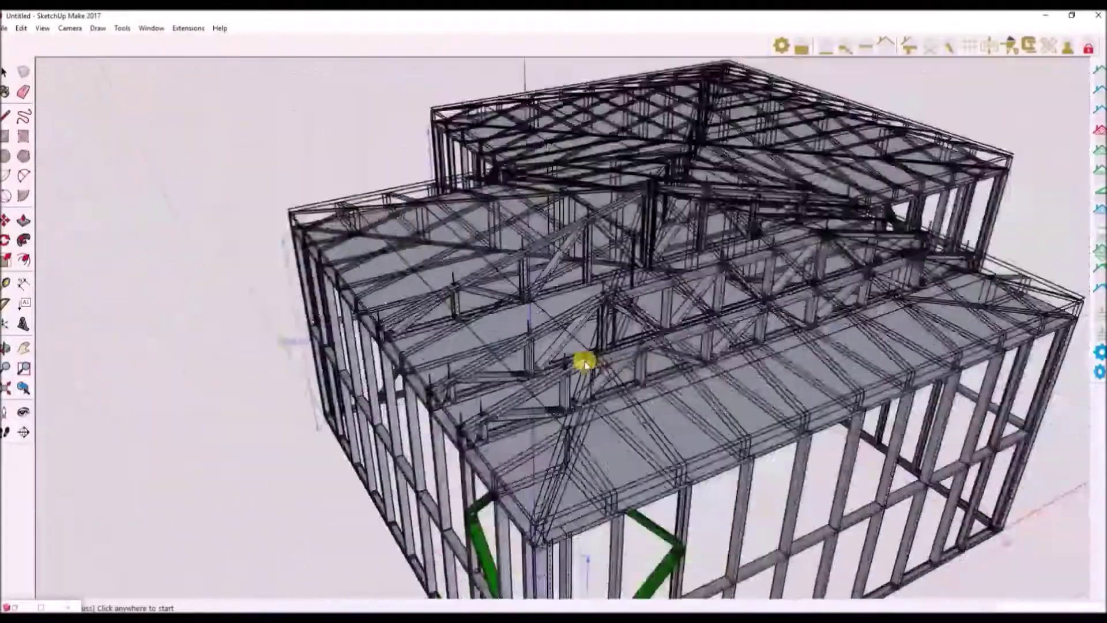
pyautogui.scroll(5, 574, 539)
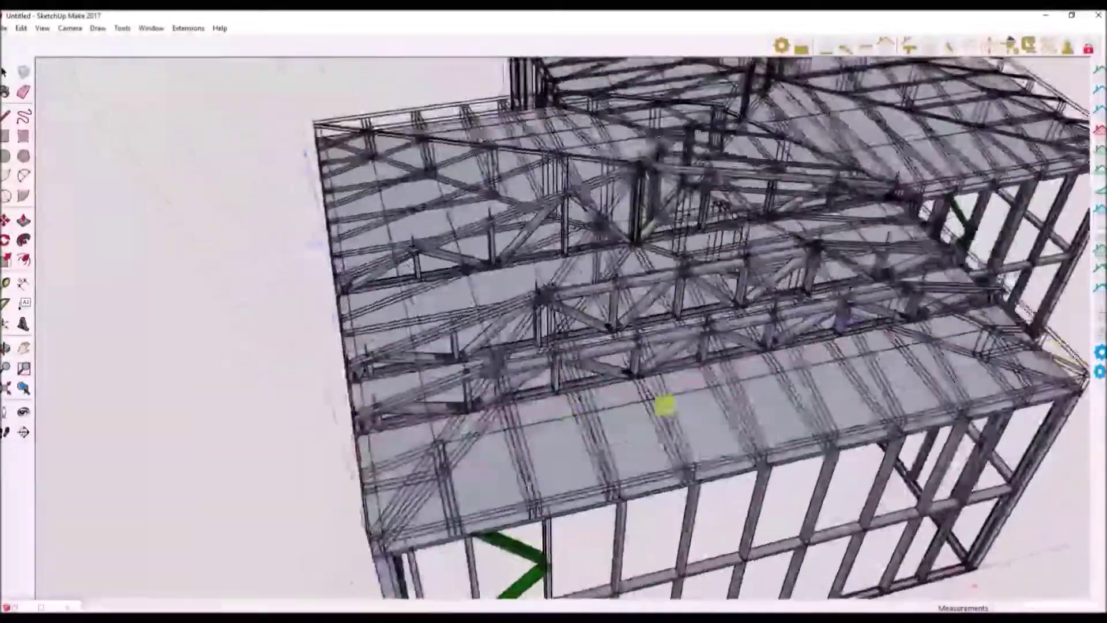
pyautogui.scroll(2, 860, 361)
pyautogui.moveTo(860, 361); pyautogui.dragTo(587, 390, button='middle')
pyautogui.scroll(-6, 586, 389)
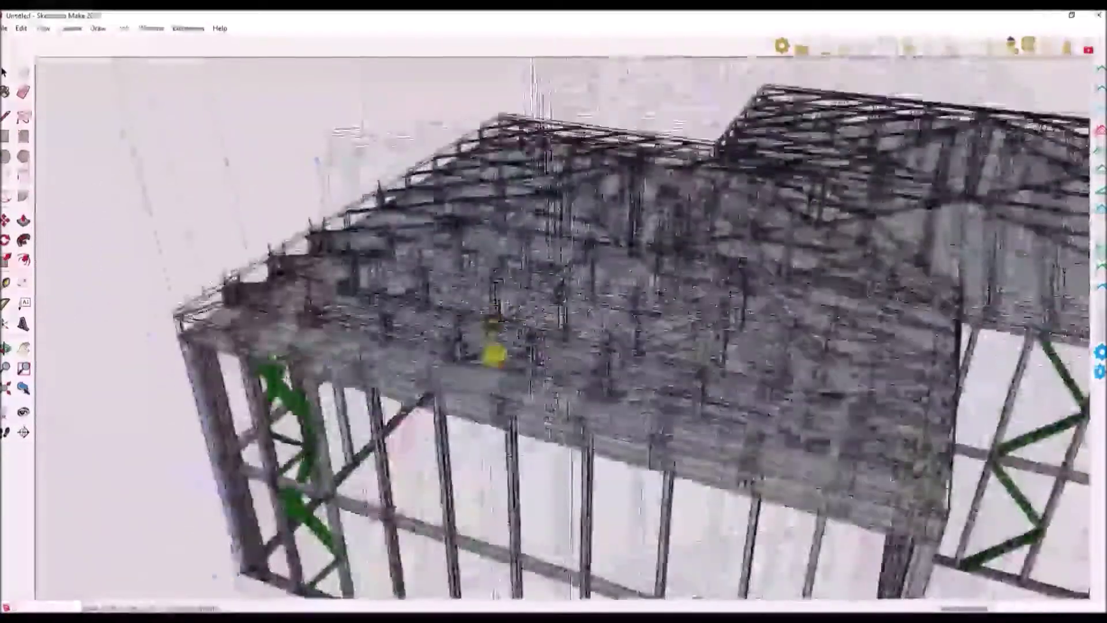
# Draw a short jack truss from the front wall in to the lowest flat-topped truss, pulling its height to match
pyautogui.moveTo(495, 354); pyautogui.dragTo(499, 316, button='middle')
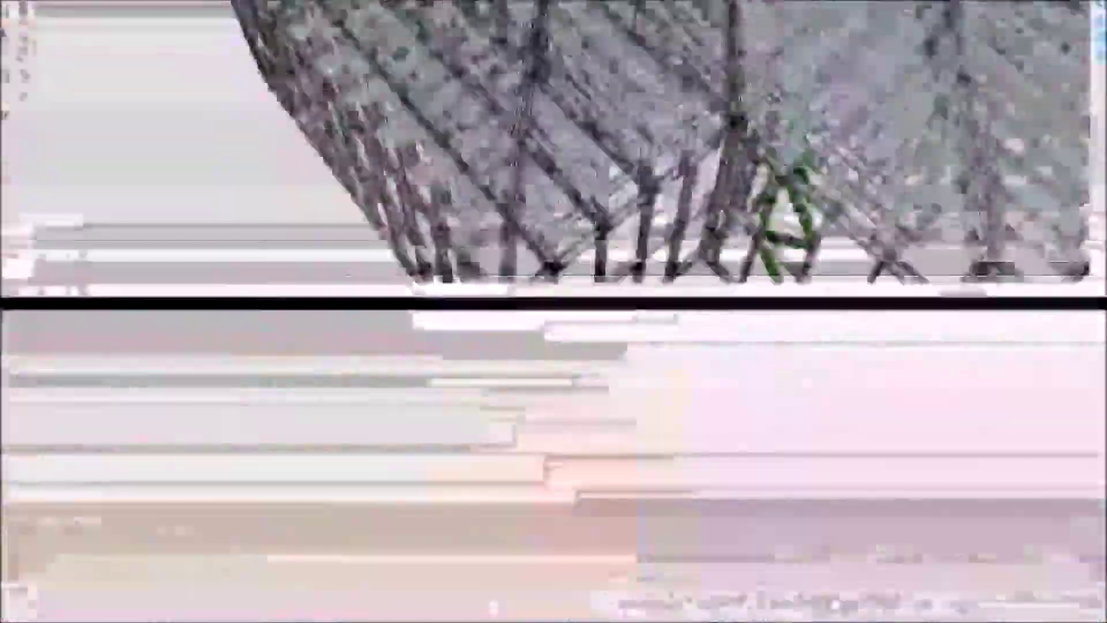
pyautogui.scroll(3, 254, 302)
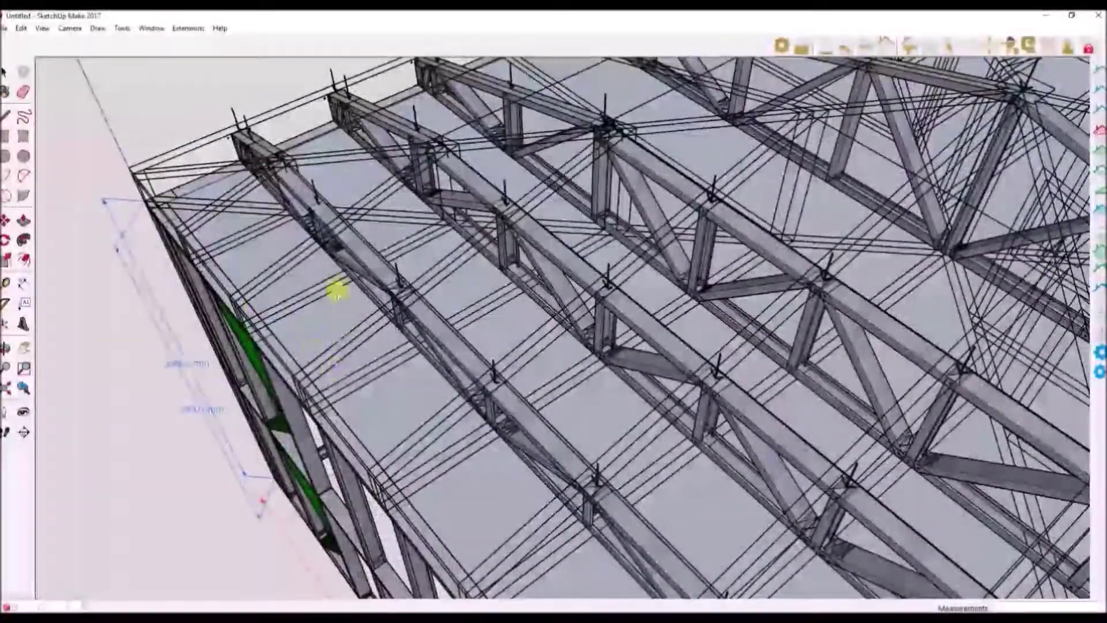
pyautogui.scroll(-1, 345, 285)
pyautogui.scroll(-3, 353, 279)
pyautogui.scroll(4, 425, 474)
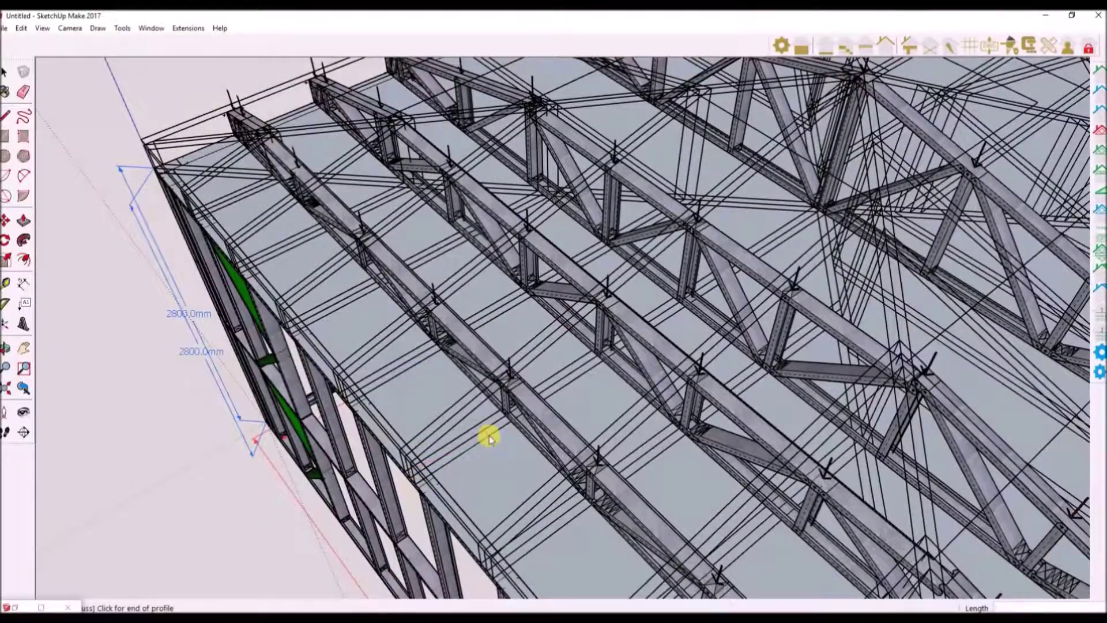
pyautogui.scroll(2, 489, 439)
pyautogui.click(525, 419)
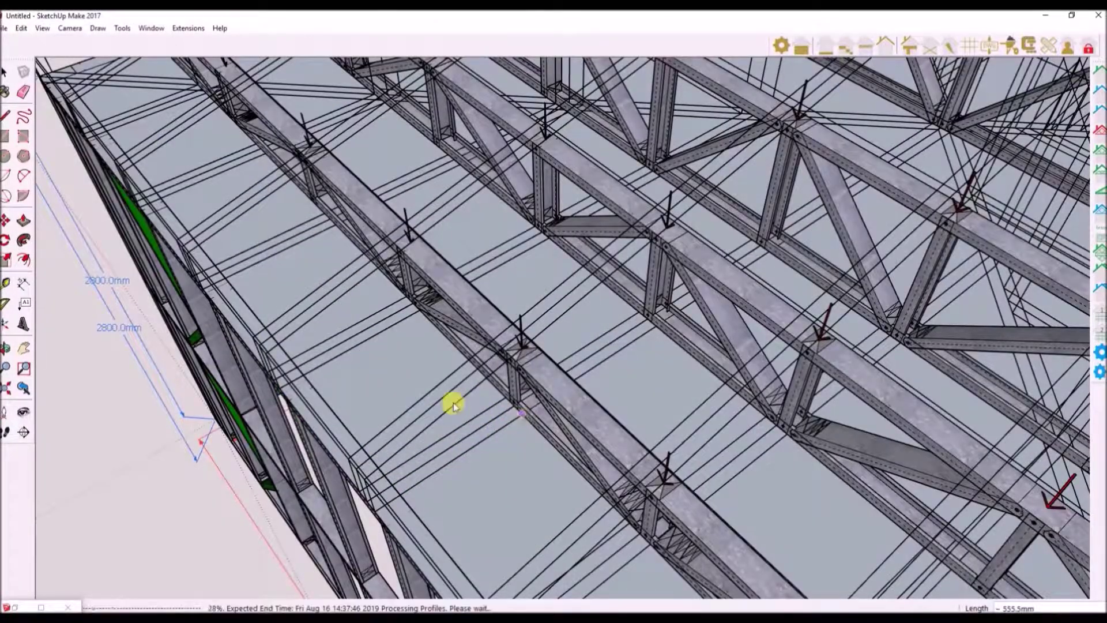
# Examine the short jack truss where it meets the lowest flat-topped truss, using the Tape Measure
pyautogui.moveTo(488, 385)
pyautogui.mouseDown(button='middle')
pyautogui.moveTo(564, 337)
pyautogui.moveTo(786, 341)
pyautogui.moveTo(600, 388)
pyautogui.moveTo(650, 420)
pyautogui.mouseUp(button='middle')
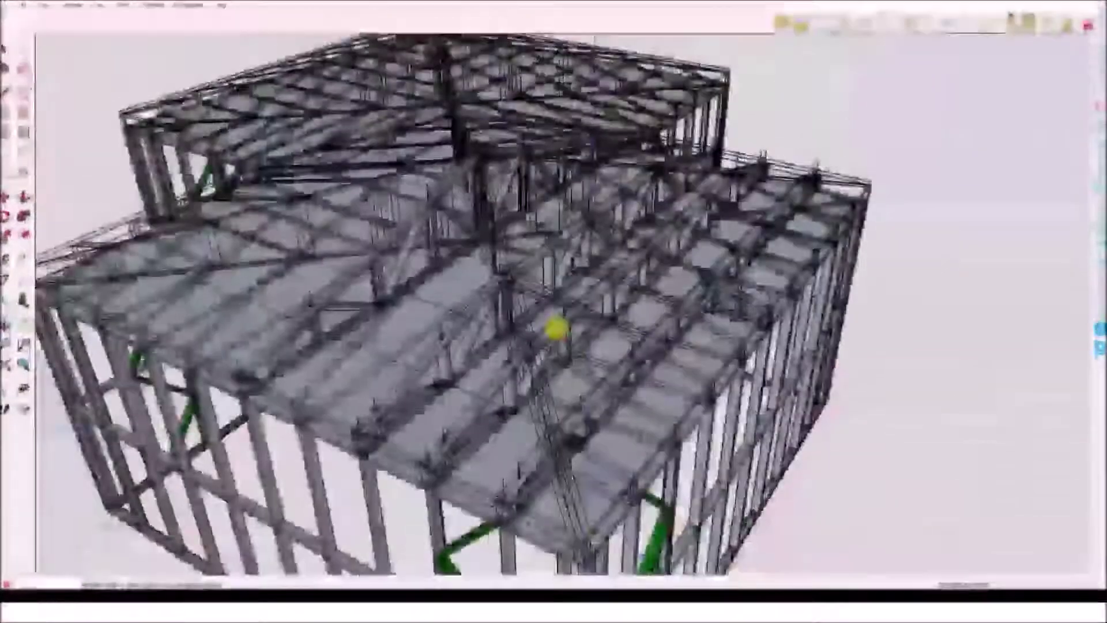
pyautogui.moveTo(556, 326)
pyautogui.mouseDown(button='middle')
pyautogui.moveTo(563, 376)
pyautogui.moveTo(628, 358)
pyautogui.moveTo(654, 321)
pyautogui.mouseUp(button='middle')
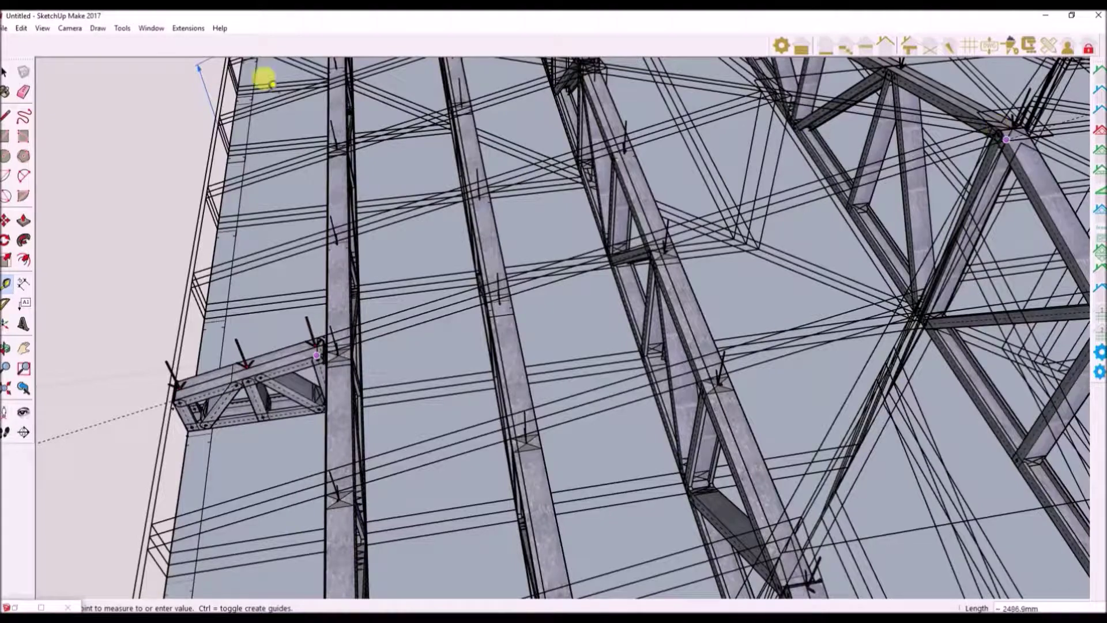
pyautogui.click(4, 74)
pyautogui.moveTo(367, 261); pyautogui.dragTo(391, 340, button='middle')
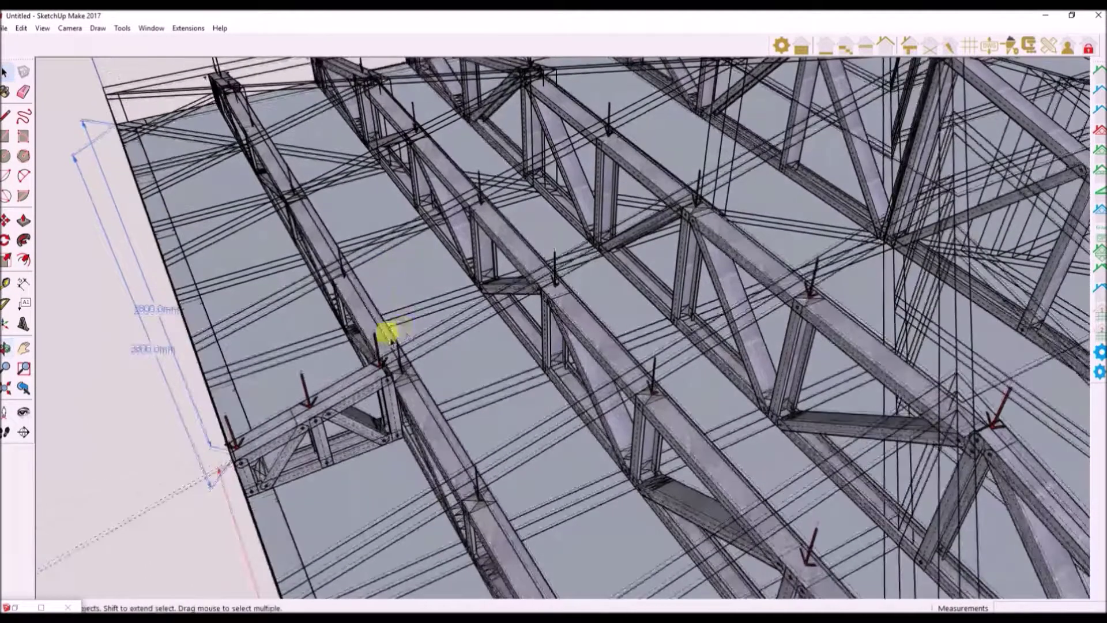
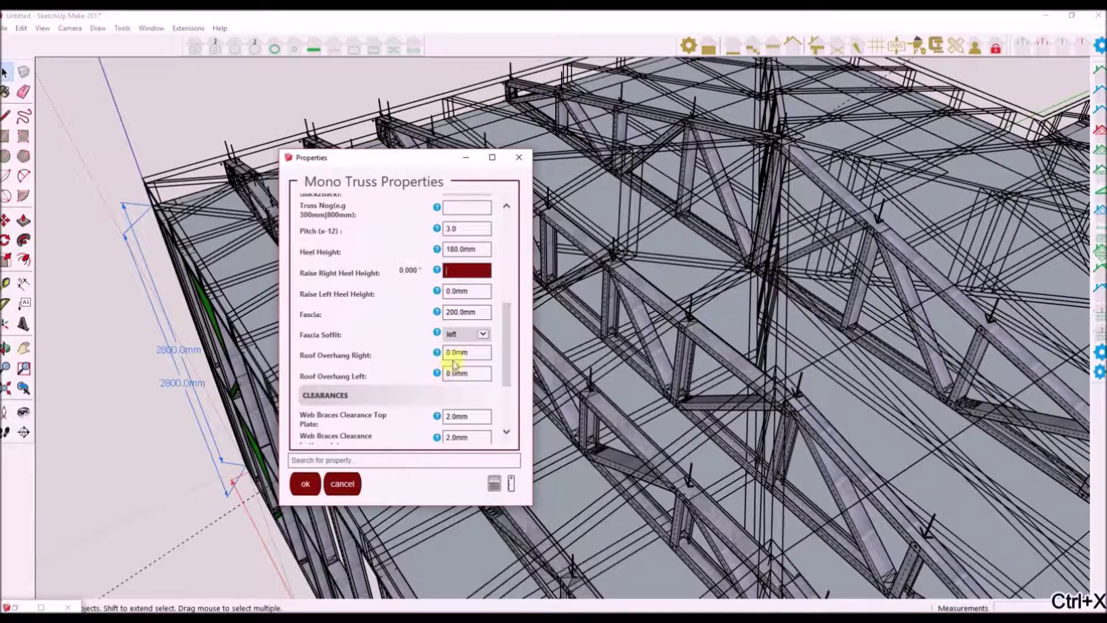
# Move the short jack truss's Raise Right Heel Height value into its Roof Overhang Right setting and apply the properties
pyautogui.click(478, 353)
pyautogui.hotkey('ctrl', 'v')
pyautogui.click(303, 483)
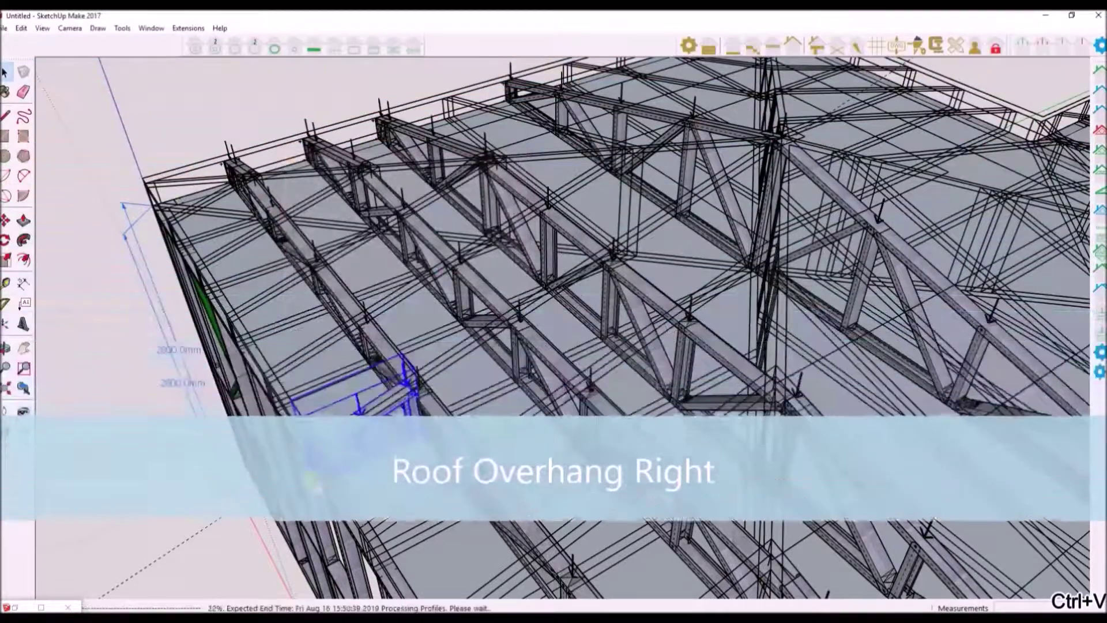
# Set the short jack truss's Roof Overhang Right to 2450 mm in the Mono Truss Properties
pyautogui.moveTo(603, 341); pyautogui.dragTo(799, 170, button='middle')
pyautogui.scroll(10, 744, 211)
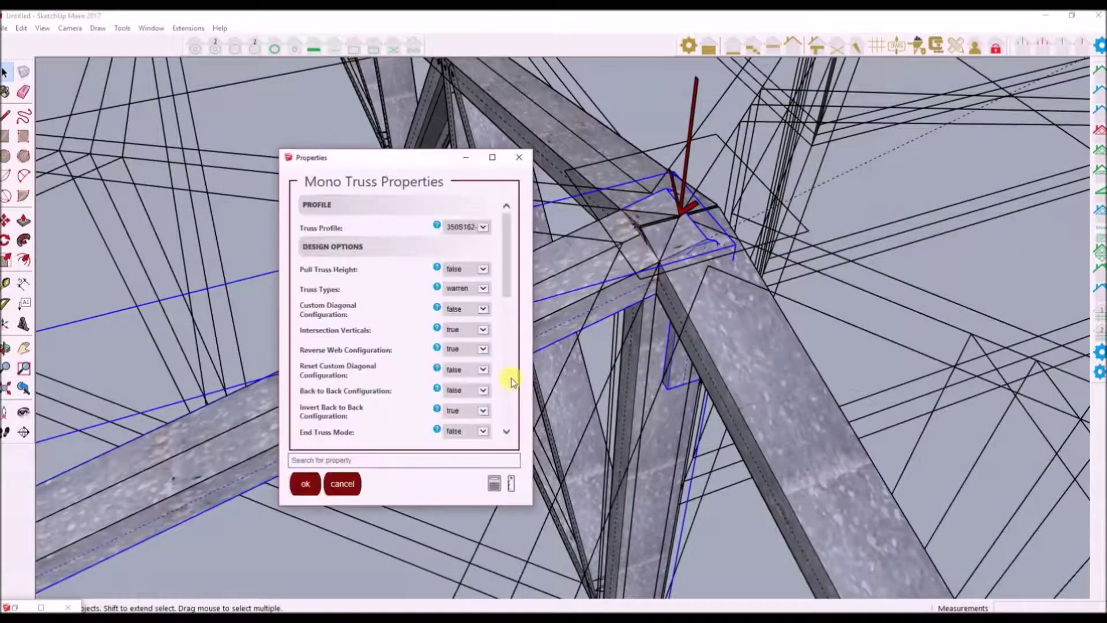
pyautogui.scroll(-6, 440, 405)
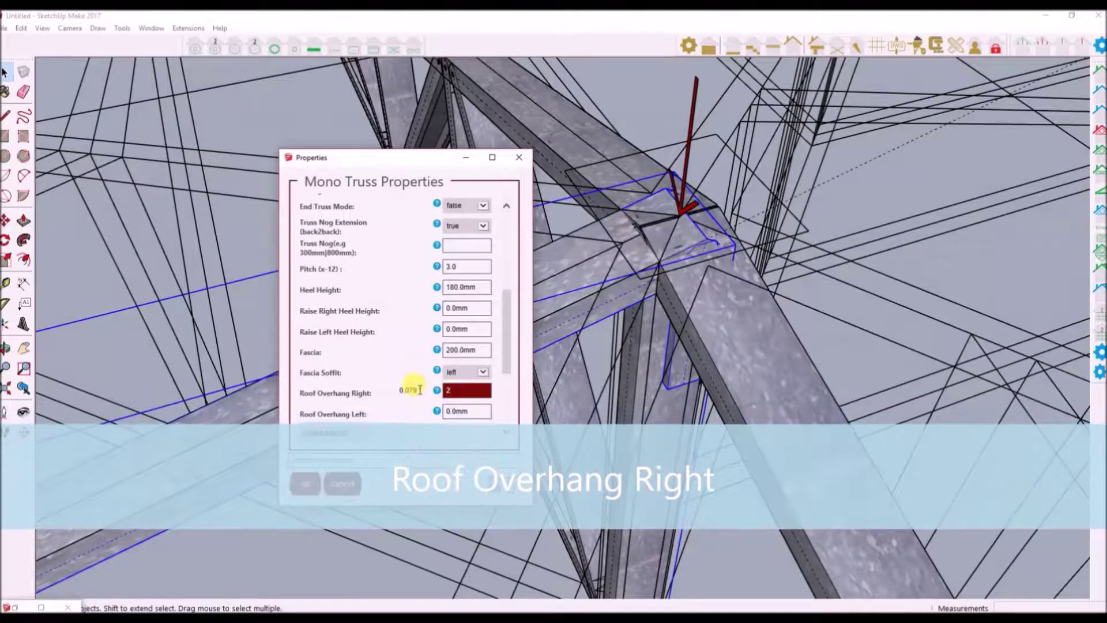
pyautogui.write('450')
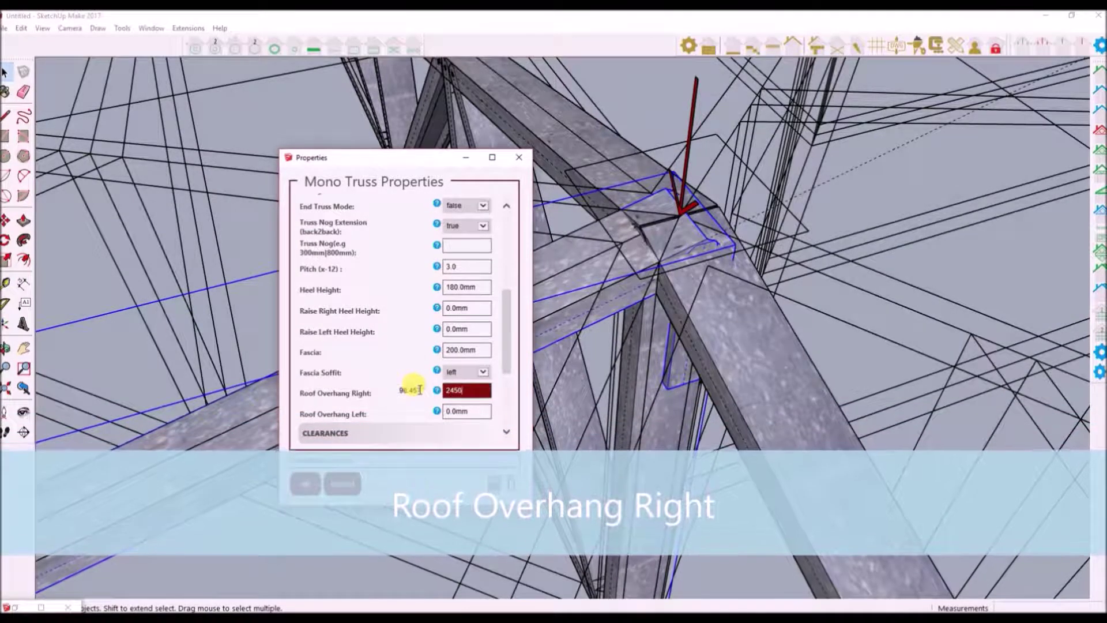
pyautogui.press('Return')
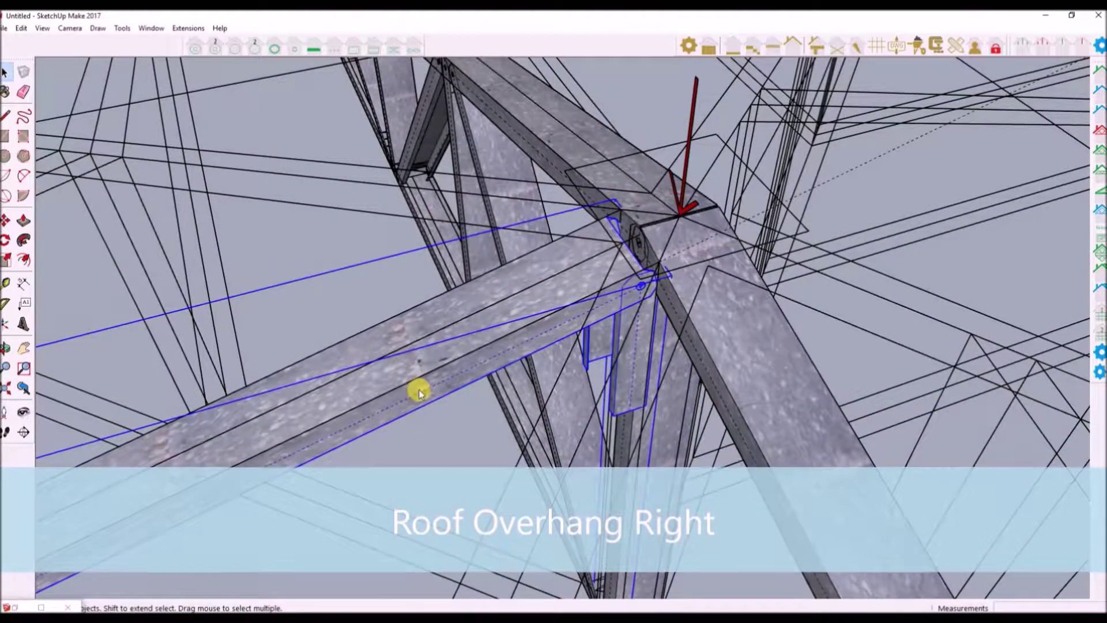
# Set the Roof Overhang Right of the same mono truss to 2400 mm
pyautogui.moveTo(813, 325); pyautogui.dragTo(618, 300, button='middle')
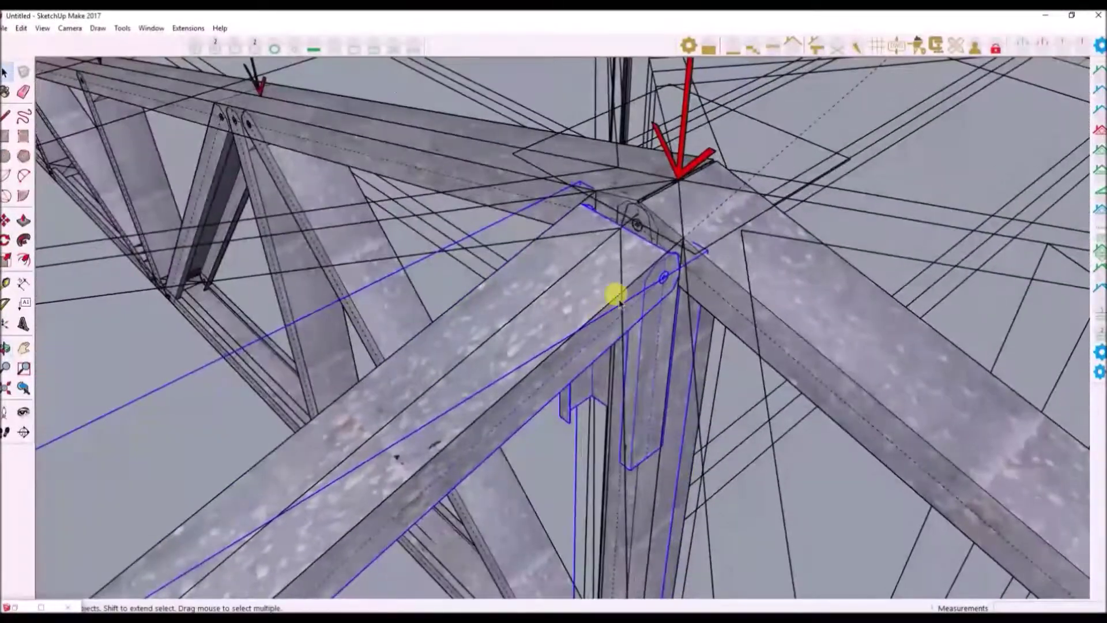
pyautogui.click(1098, 212)
pyautogui.scroll(-3, 479, 381)
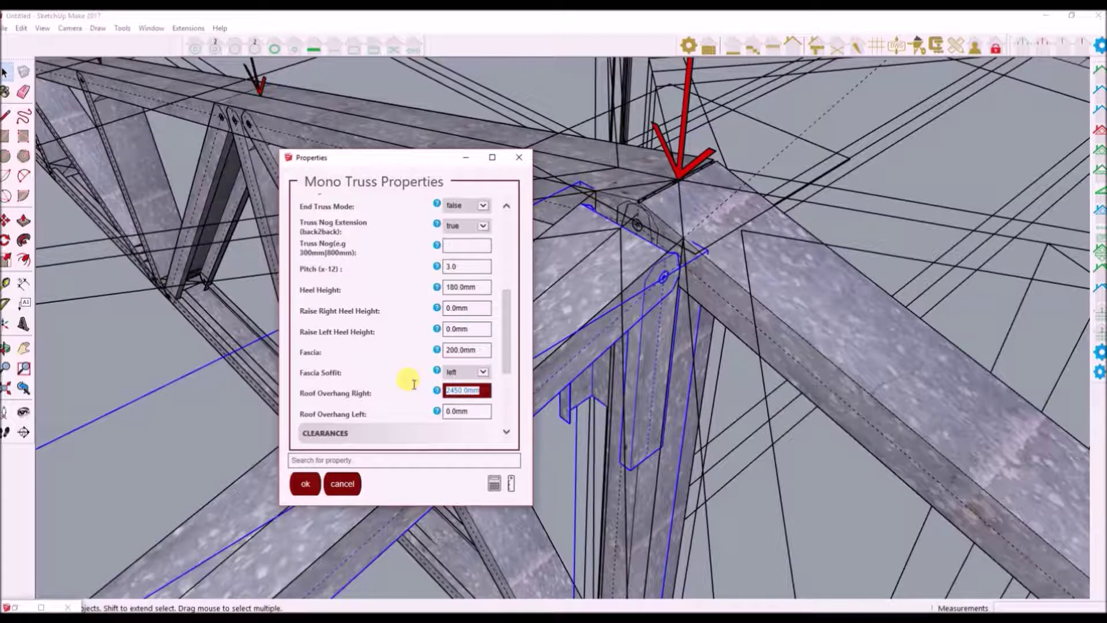
pyautogui.write('4')
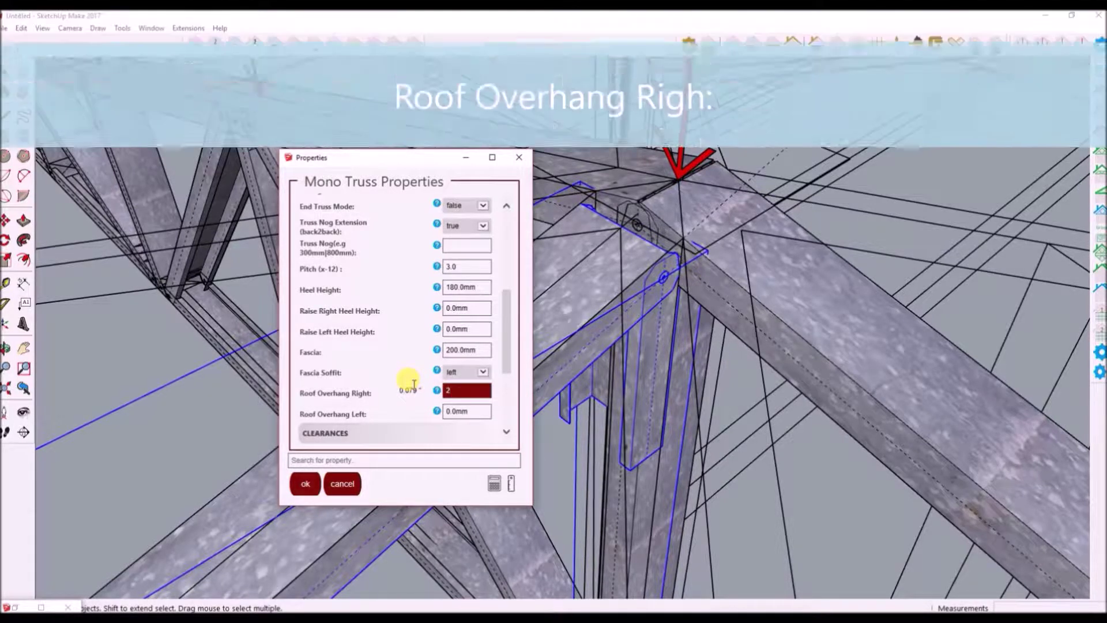
pyautogui.write('00')
pyautogui.press('Return')
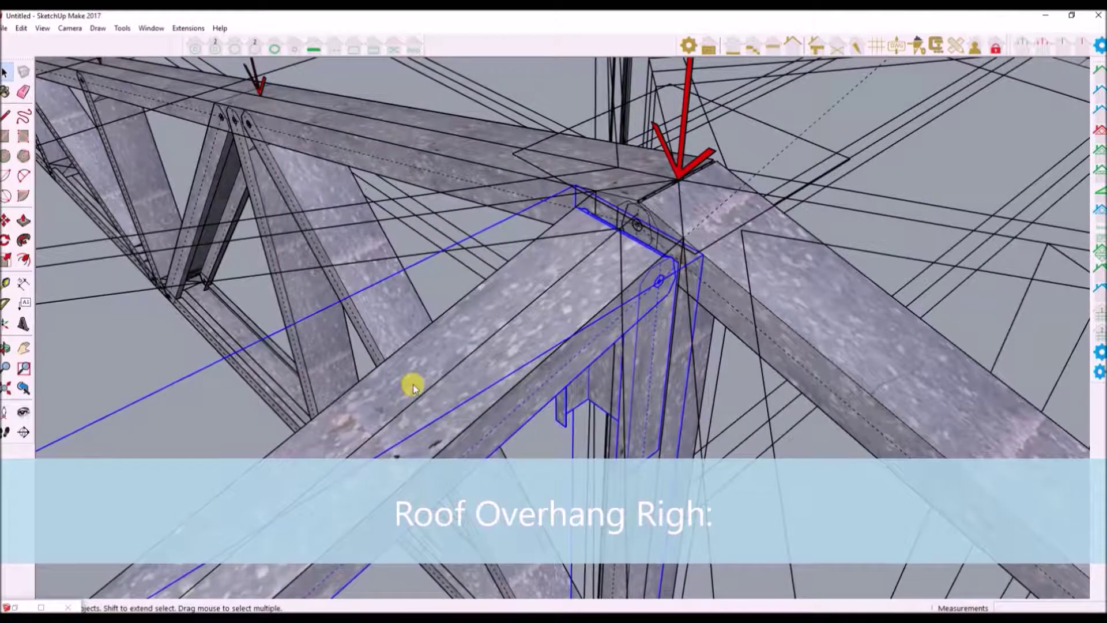
# Check the gap between the extended mono truss's underside and the flat-topped girder beneath it, using the Line tool
pyautogui.moveTo(702, 366); pyautogui.dragTo(457, 400, button='middle')
pyautogui.scroll(-5, 698, 276)
pyautogui.scroll(-2, 793, 229)
pyautogui.scroll(6, 531, 314)
pyautogui.scroll(8, 570, 326)
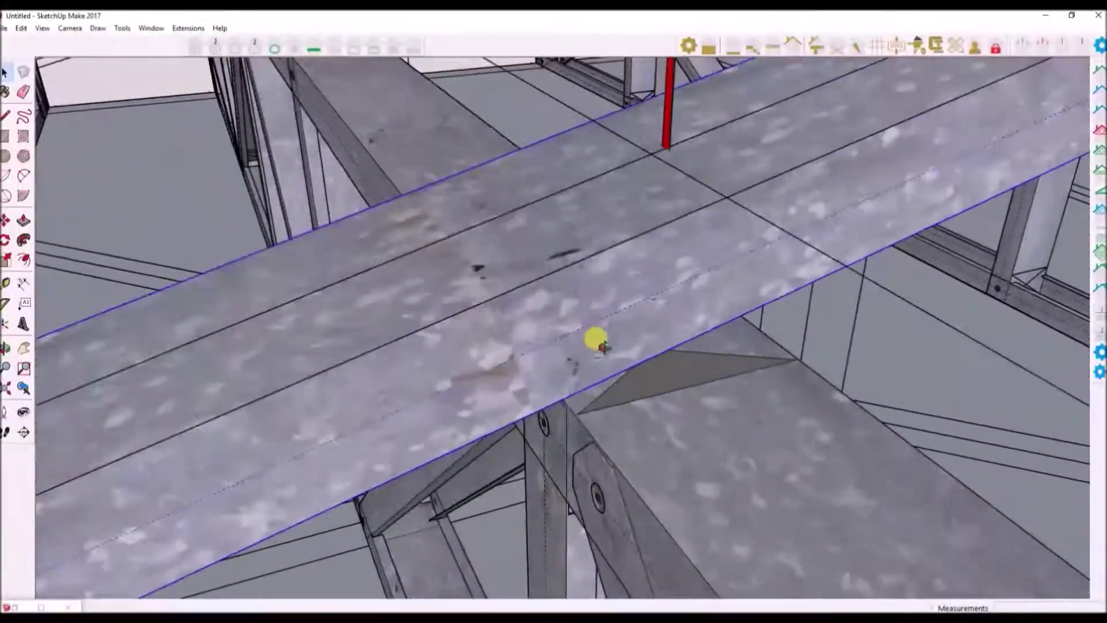
pyautogui.moveTo(593, 339); pyautogui.dragTo(433, 241, button='middle')
pyautogui.click(6, 118)
pyautogui.click(600, 392)
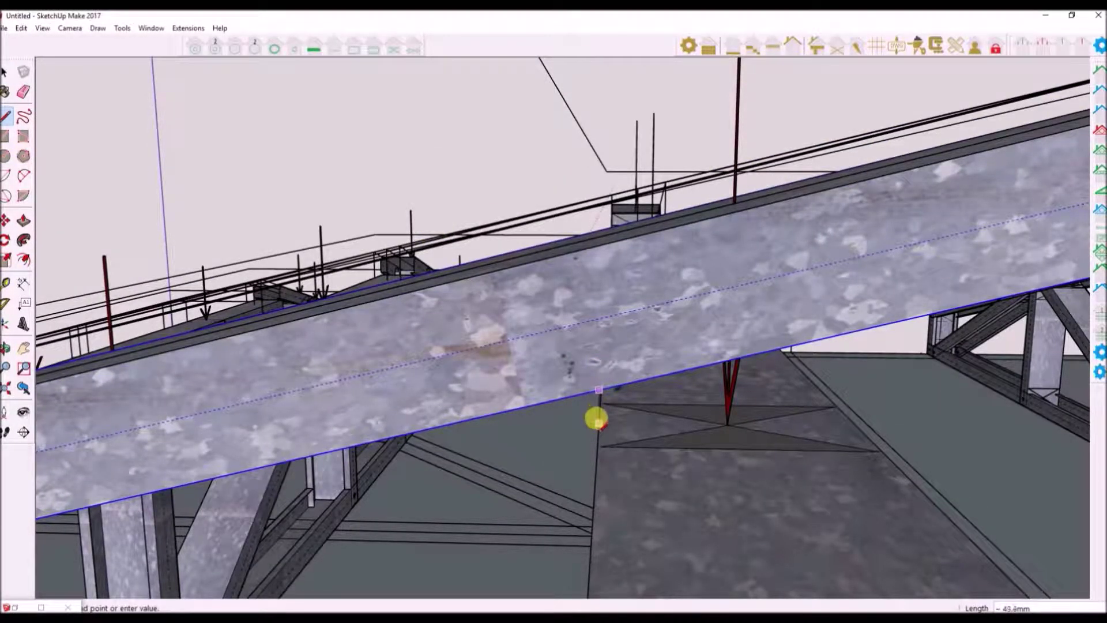
pyautogui.moveTo(597, 421); pyautogui.dragTo(647, 441, button='middle')
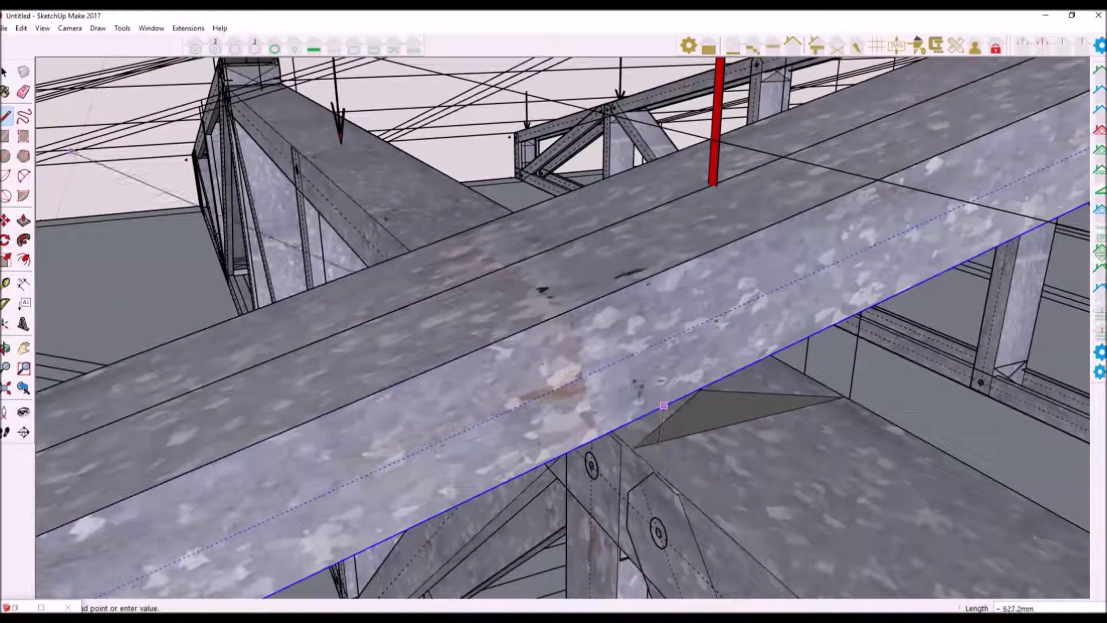
pyautogui.click(601, 432)
# Change the Truncate Girder Height of the flat-topped girder beneath the checked part of the mono truss
pyautogui.tripleClick(674, 454)
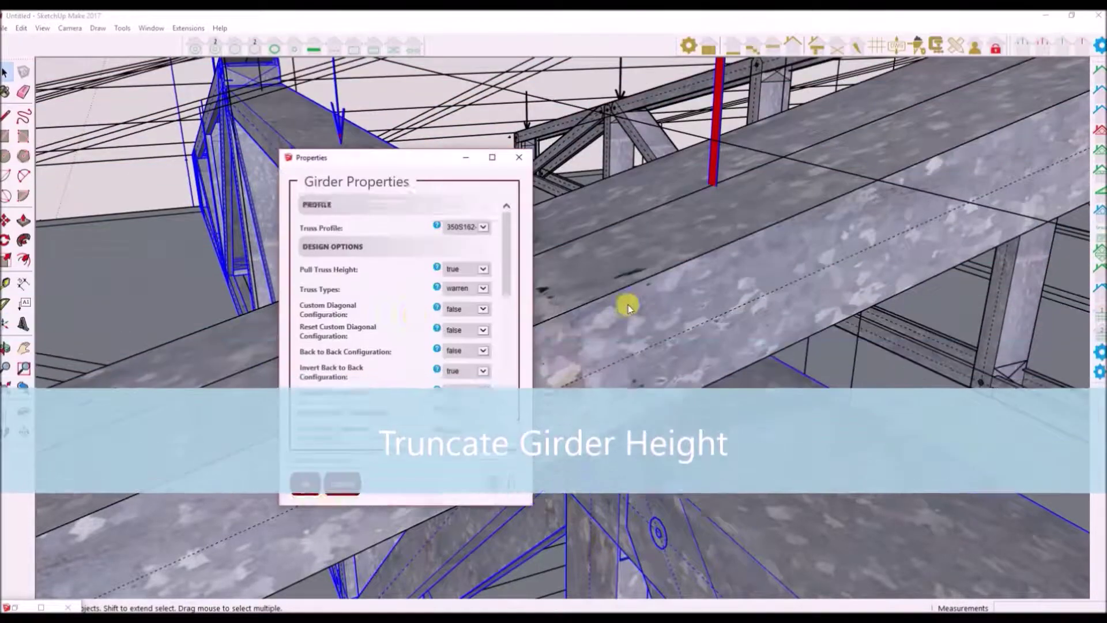
pyautogui.scroll(-5, 403, 312)
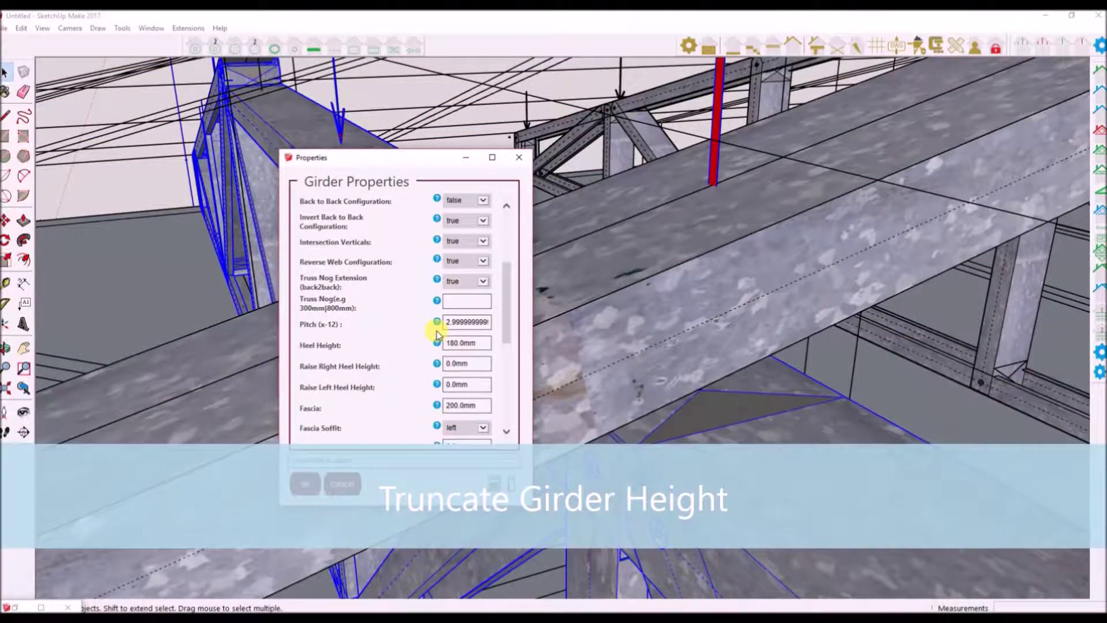
pyautogui.scroll(-3, 430, 328)
pyautogui.doubleClick(468, 359)
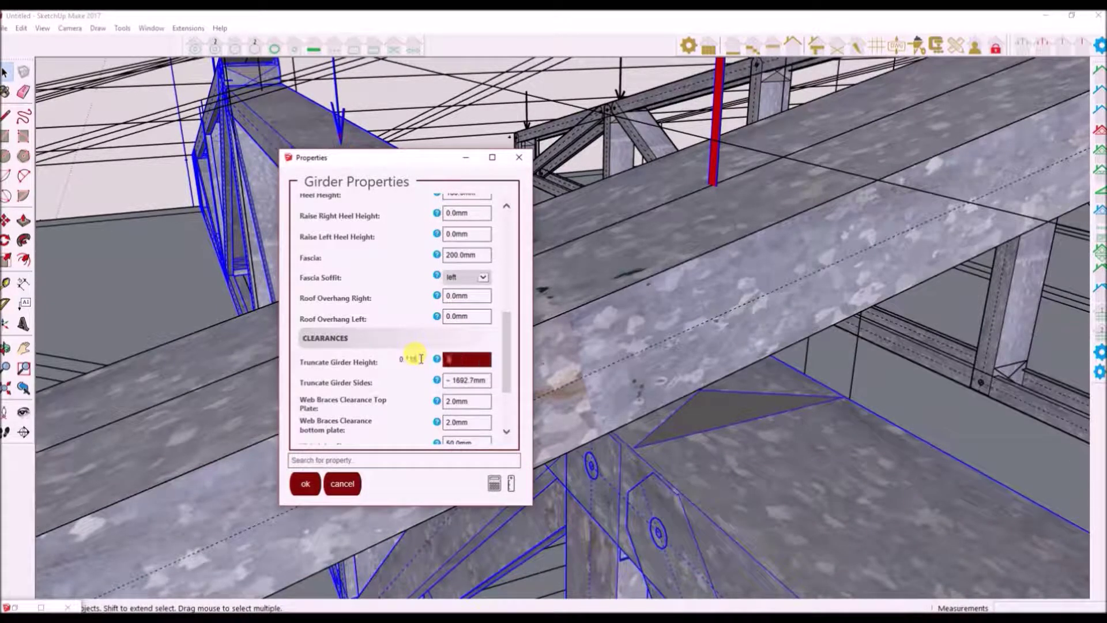
pyautogui.press('Return')
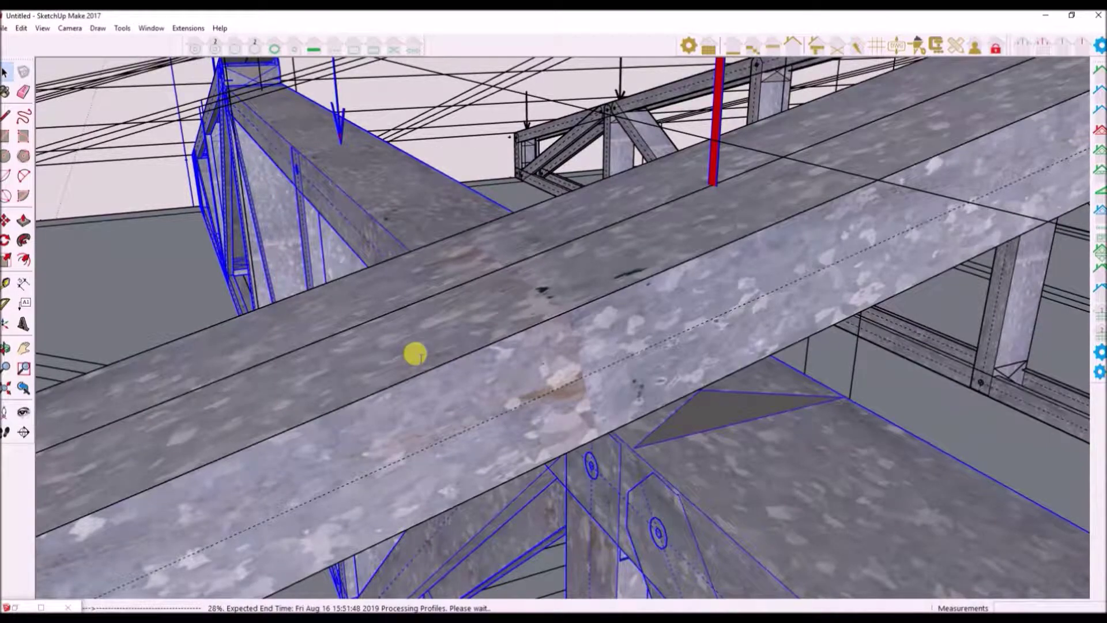
# Set the Truncate Girder Height of the next lower flat-topped girder crossing the mono truss to 30 mm
pyautogui.moveTo(631, 364); pyautogui.dragTo(734, 453, button='middle')
pyautogui.scroll(7, 719, 465)
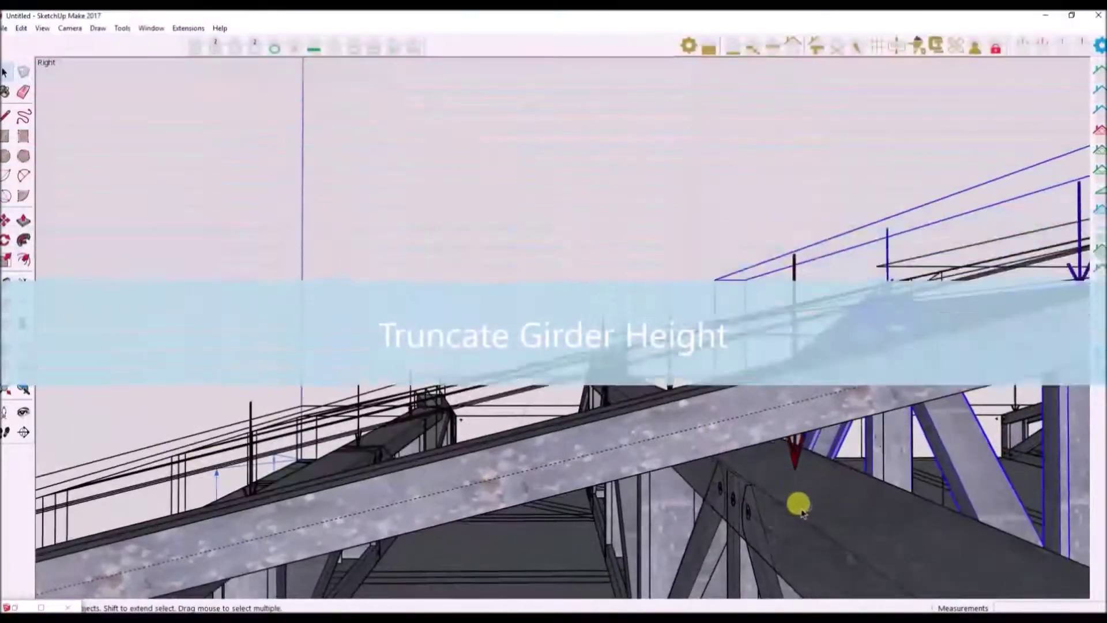
pyautogui.click(1098, 217)
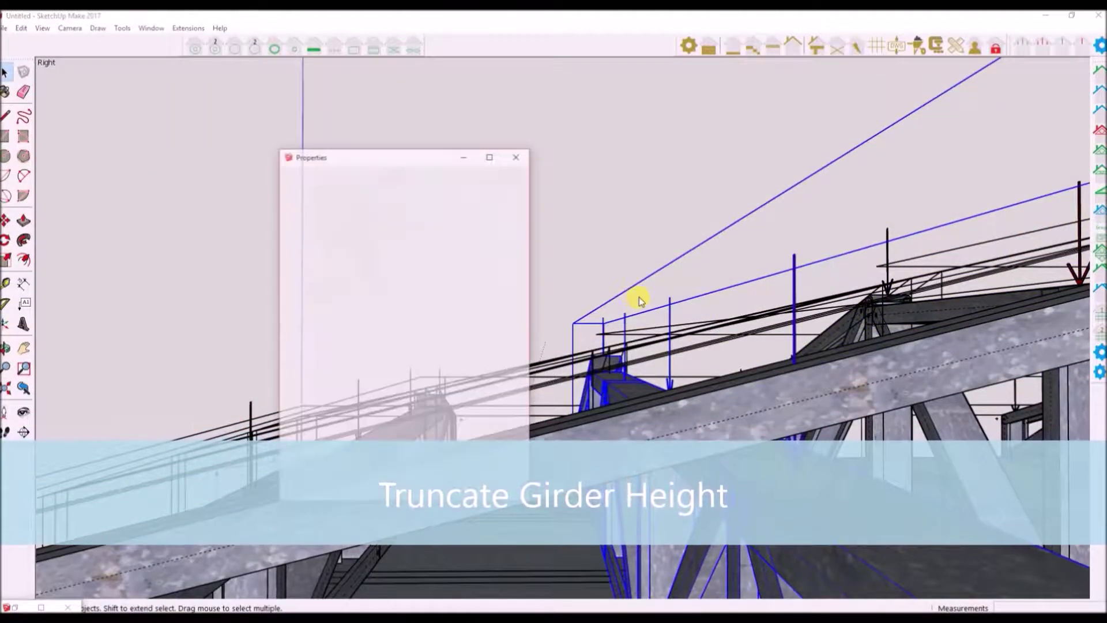
pyautogui.scroll(-3, 470, 392)
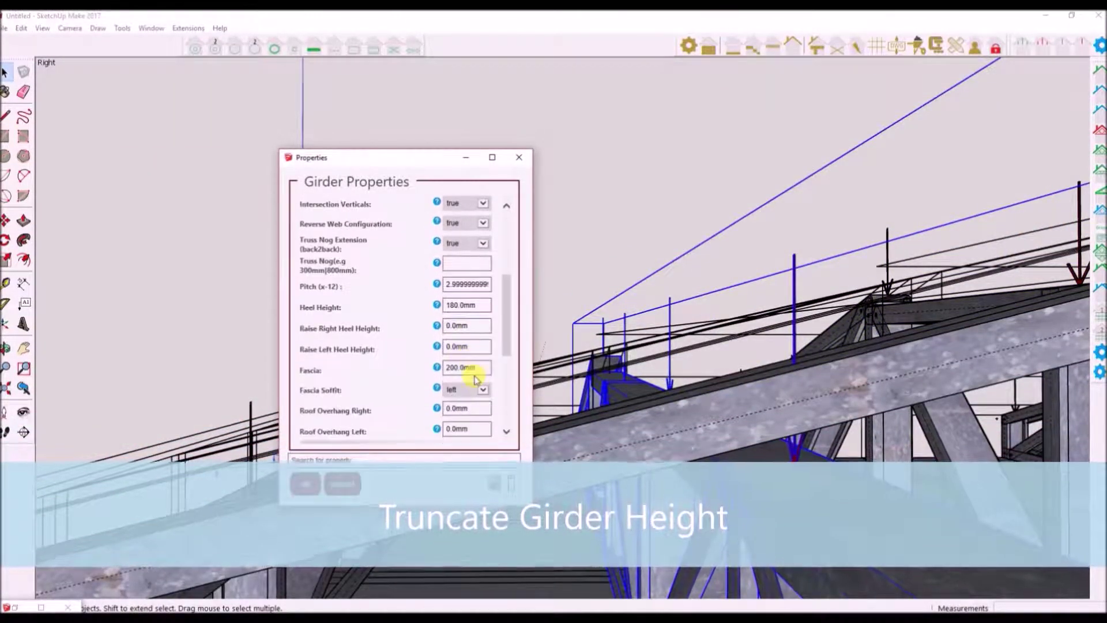
pyautogui.scroll(-2, 478, 375)
pyautogui.doubleClick(461, 359)
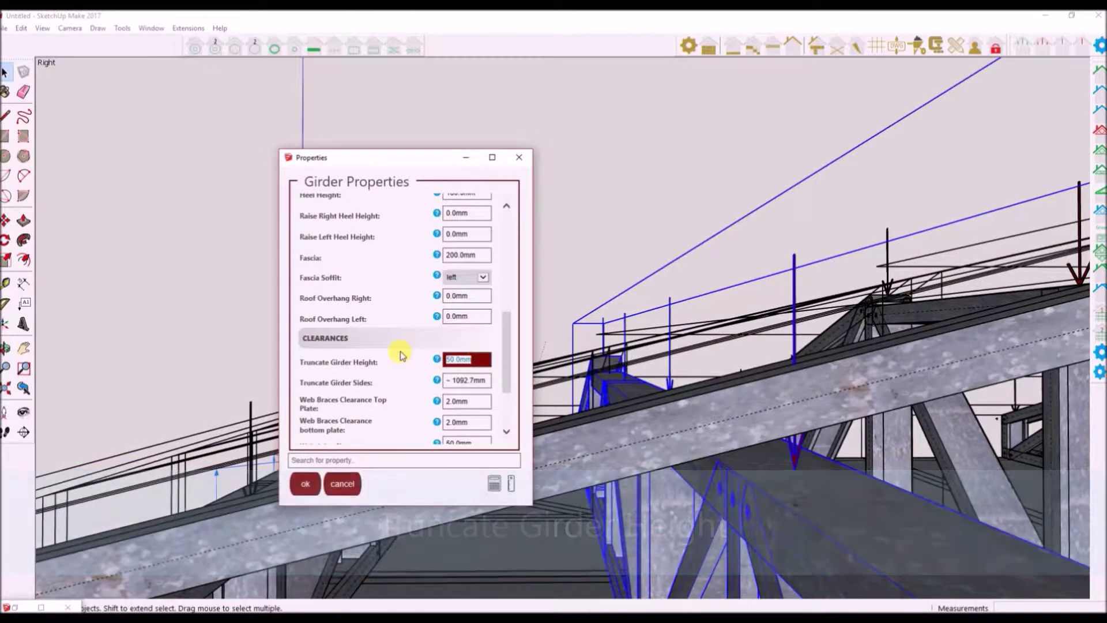
pyautogui.write('30')
pyautogui.press('Return')
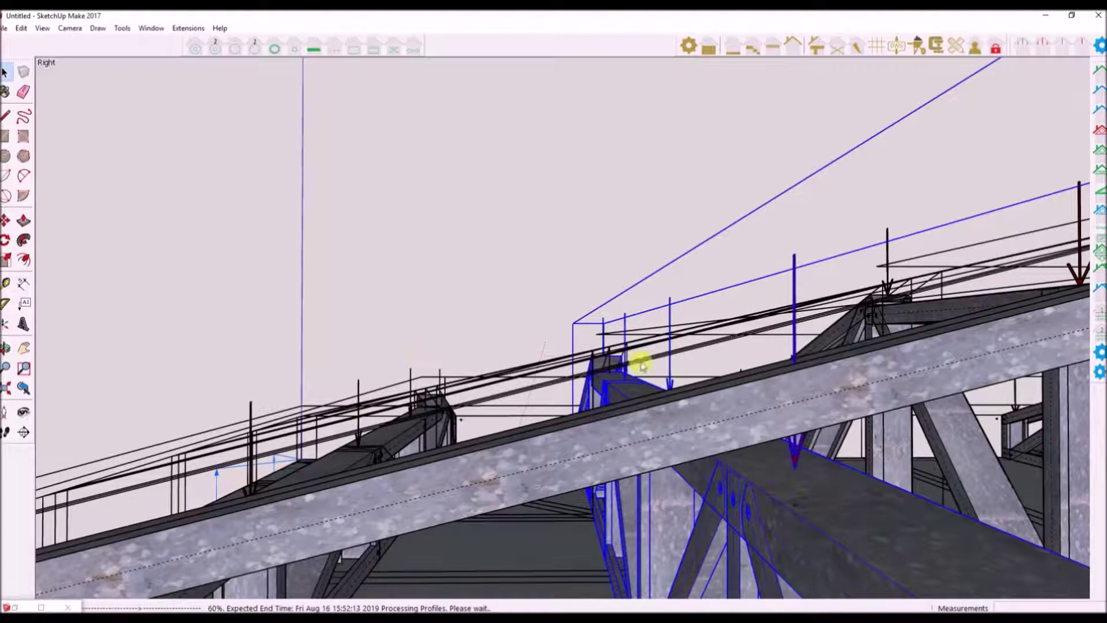
# Set the Truncate Girder Height of the lowest flat-topped girder, nearest the front wall, to 300 mm
pyautogui.moveTo(759, 388); pyautogui.dragTo(522, 482, button='middle')
pyautogui.scroll(3, 573, 483)
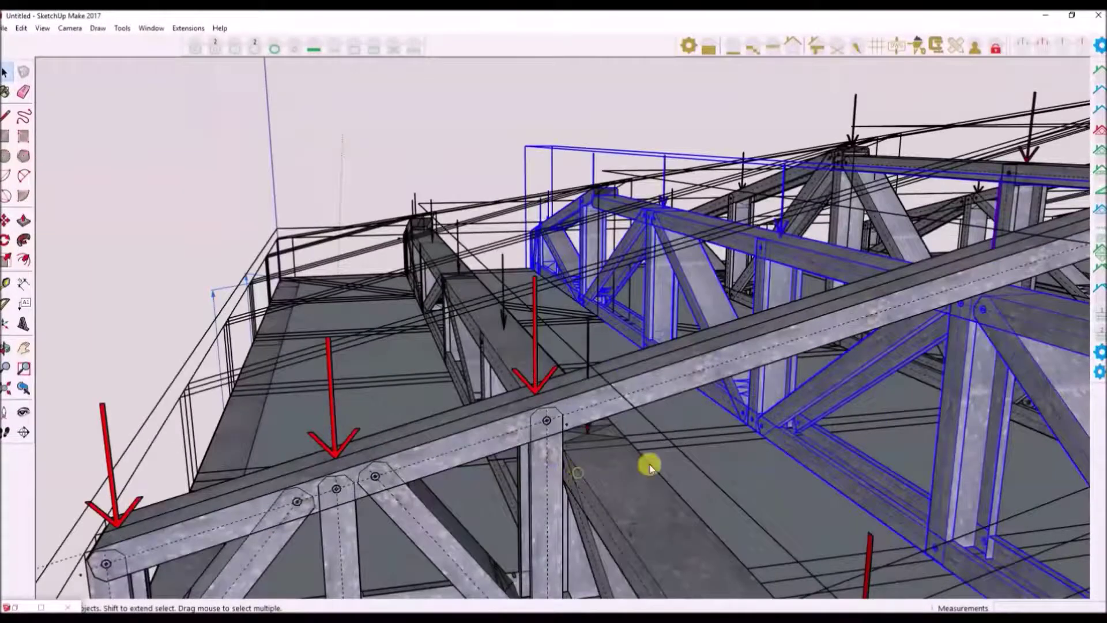
pyautogui.click(594, 467)
pyautogui.click(1101, 215)
pyautogui.scroll(-6, 461, 412)
pyautogui.scroll(-3, 457, 407)
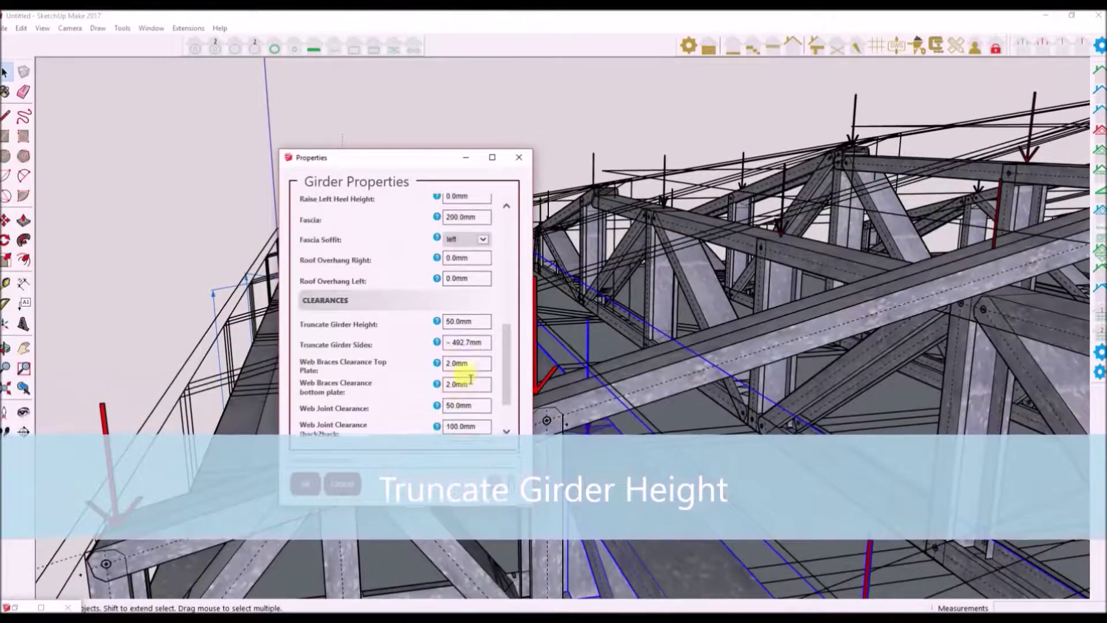
pyautogui.doubleClick(461, 322)
pyautogui.write('30')
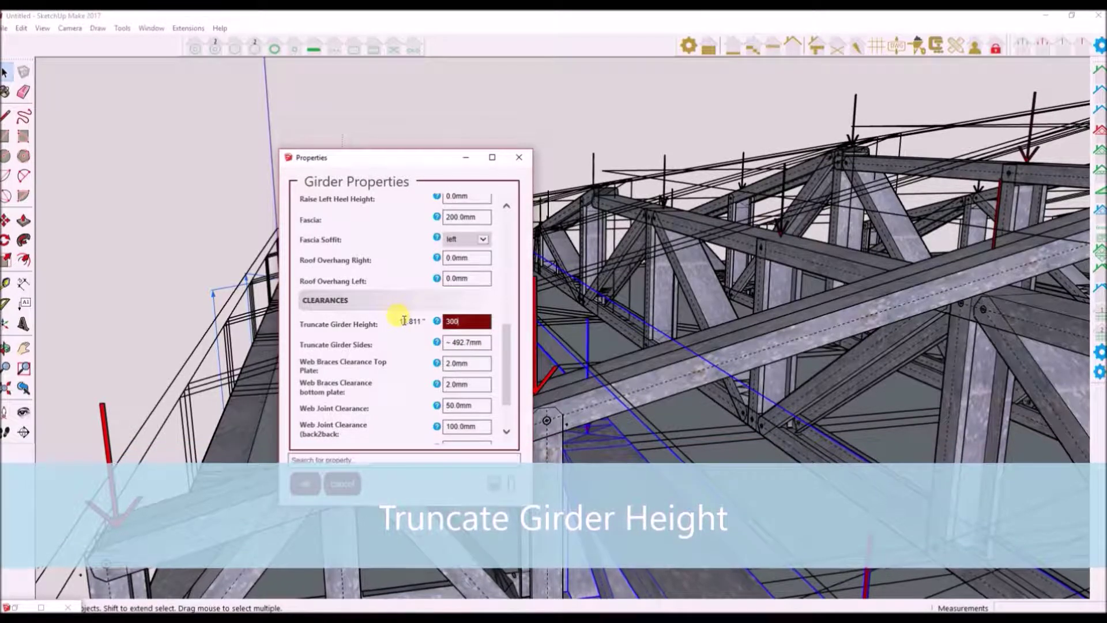
pyautogui.press('Return')
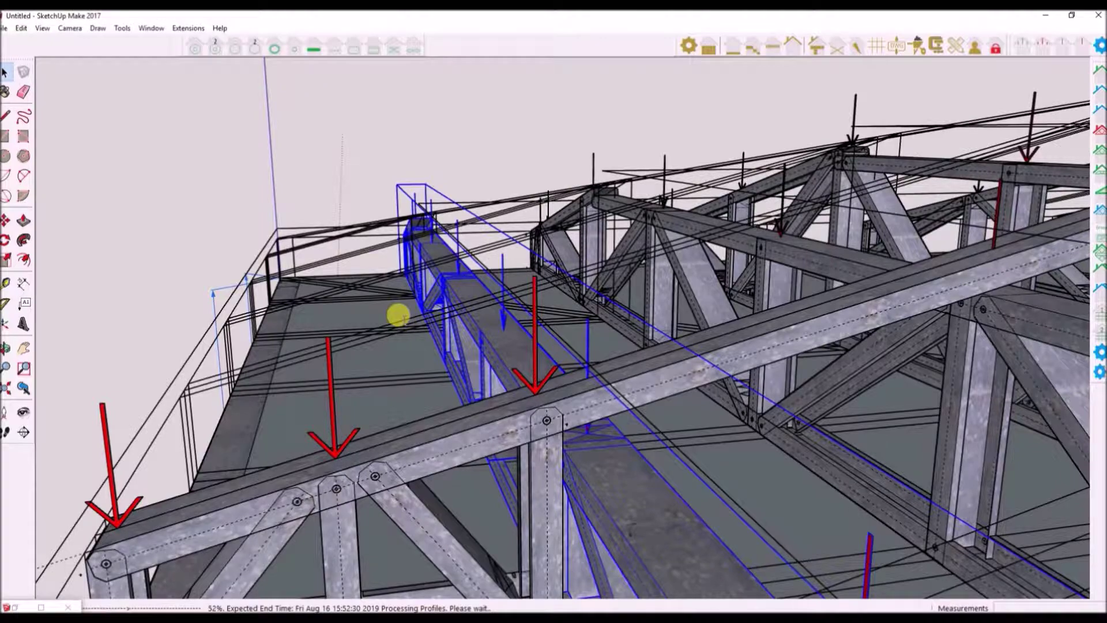
# Fill in the remaining short jack trusses between the front wall and the lowest flat-topped girder
pyautogui.moveTo(403, 323); pyautogui.dragTo(662, 434, button='middle')
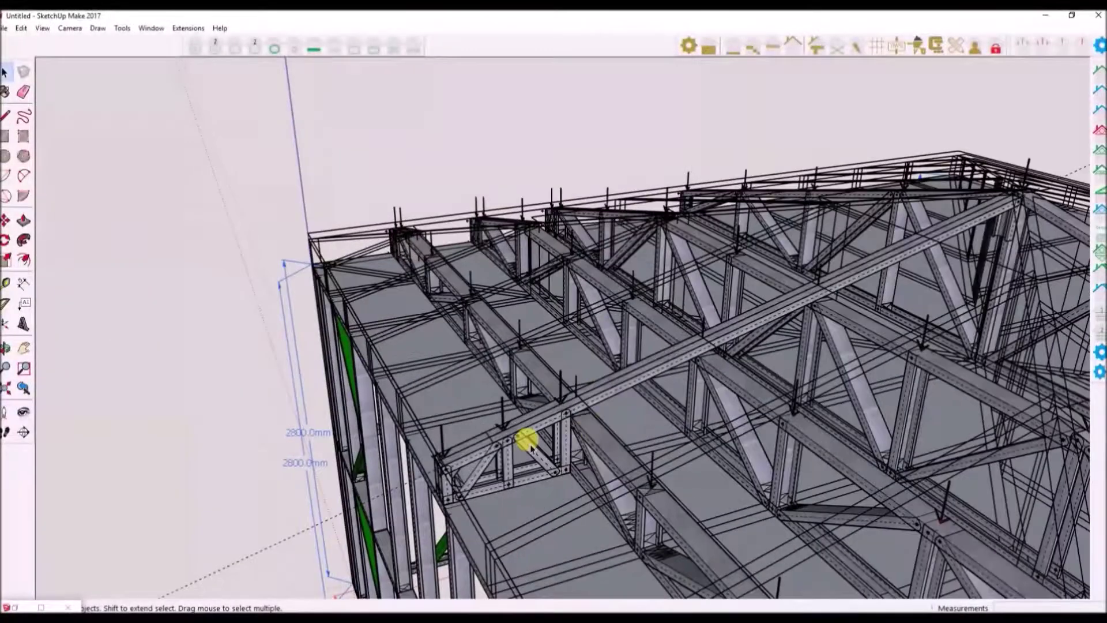
pyautogui.moveTo(526, 440); pyautogui.dragTo(547, 480, button='middle')
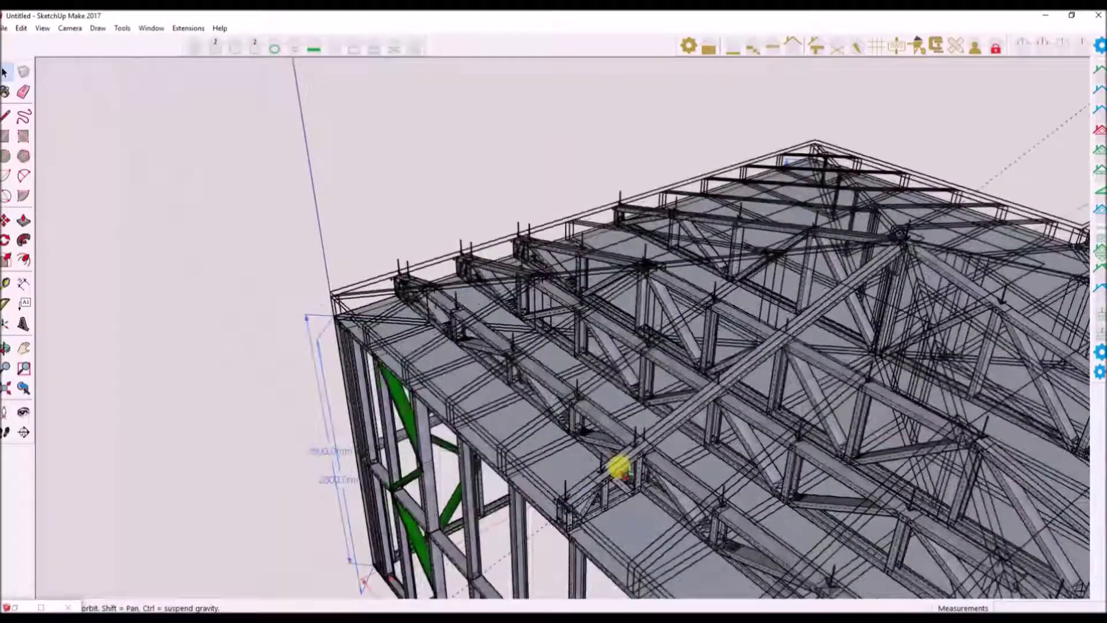
pyautogui.moveTo(618, 469); pyautogui.dragTo(564, 507, button='middle')
pyautogui.moveTo(497, 470); pyautogui.dragTo(374, 439, button='middle')
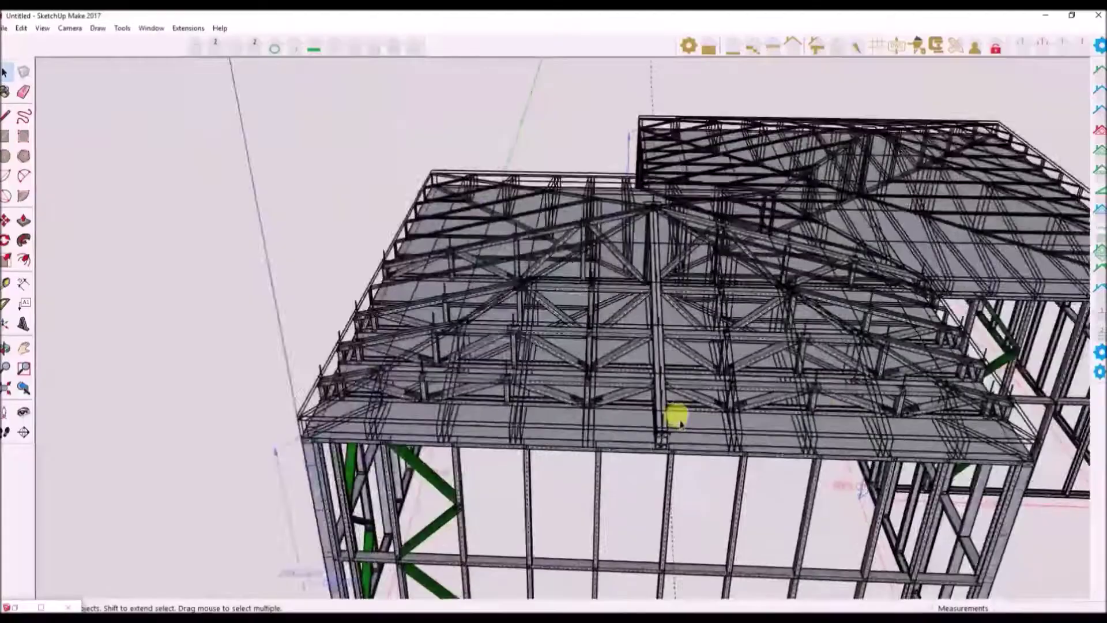
pyautogui.moveTo(679, 424)
pyautogui.mouseDown(button='middle')
pyautogui.moveTo(623, 425)
pyautogui.moveTo(810, 425)
pyautogui.moveTo(877, 390)
pyautogui.moveTo(888, 398)
pyautogui.moveTo(543, 326)
pyautogui.moveTo(662, 410)
pyautogui.mouseUp(button='middle')
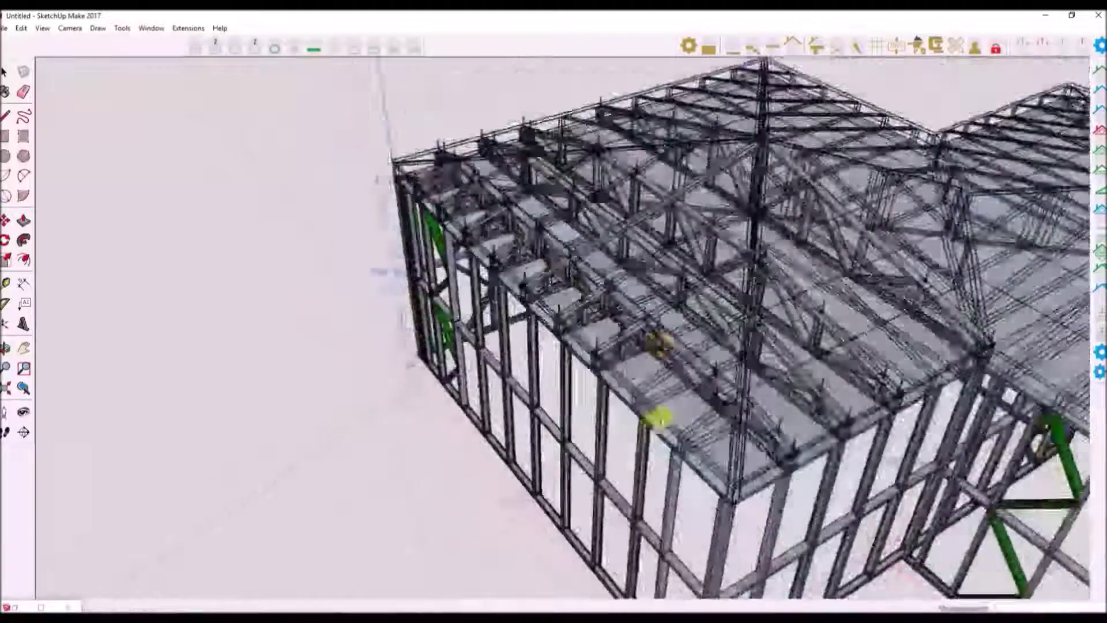
pyautogui.scroll(2, 657, 375)
pyautogui.moveTo(787, 438); pyautogui.dragTo(512, 522, button='middle')
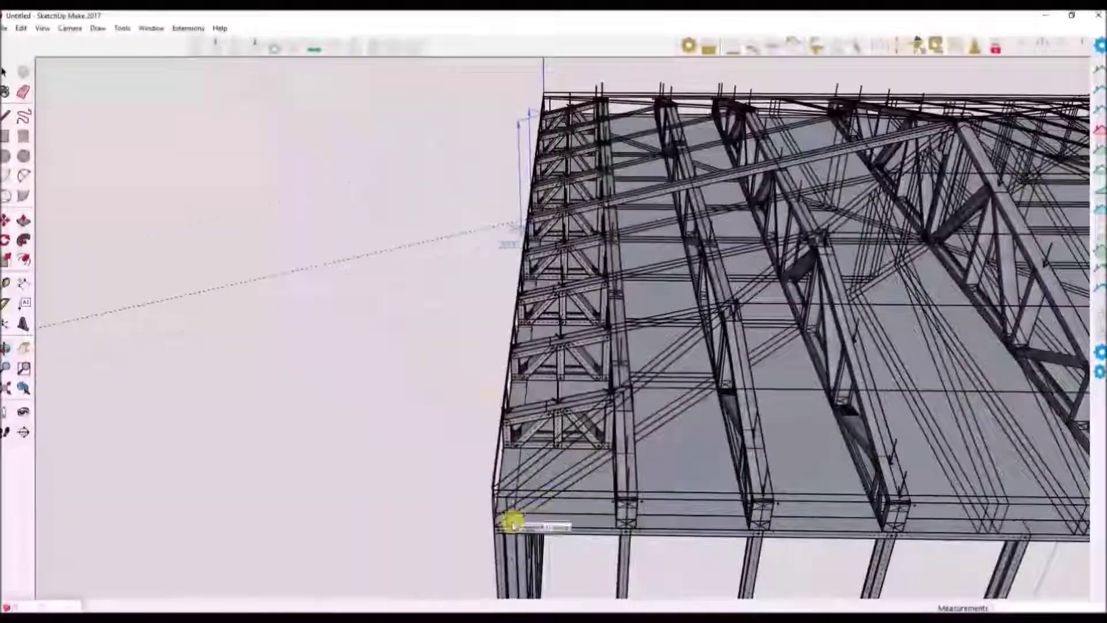
# Undo the last two operations at the front block's corner and open the Truss Properties
pyautogui.hotkey('ctrl', 'z')
pyautogui.hotkey('ctrl', 'z')
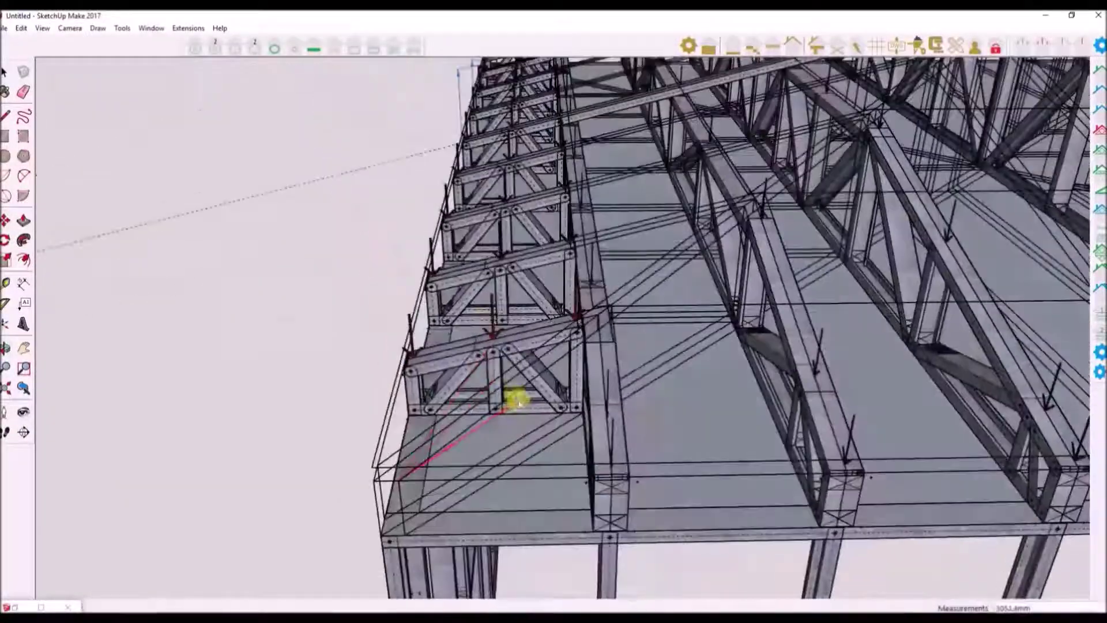
pyautogui.scroll(-5, 518, 399)
pyautogui.moveTo(518, 400); pyautogui.dragTo(857, 329, button='middle')
pyautogui.scroll(5, 395, 408)
pyautogui.moveTo(396, 407); pyautogui.dragTo(655, 292, button='middle')
pyautogui.scroll(-5, 689, 367)
pyautogui.scroll(1, 406, 324)
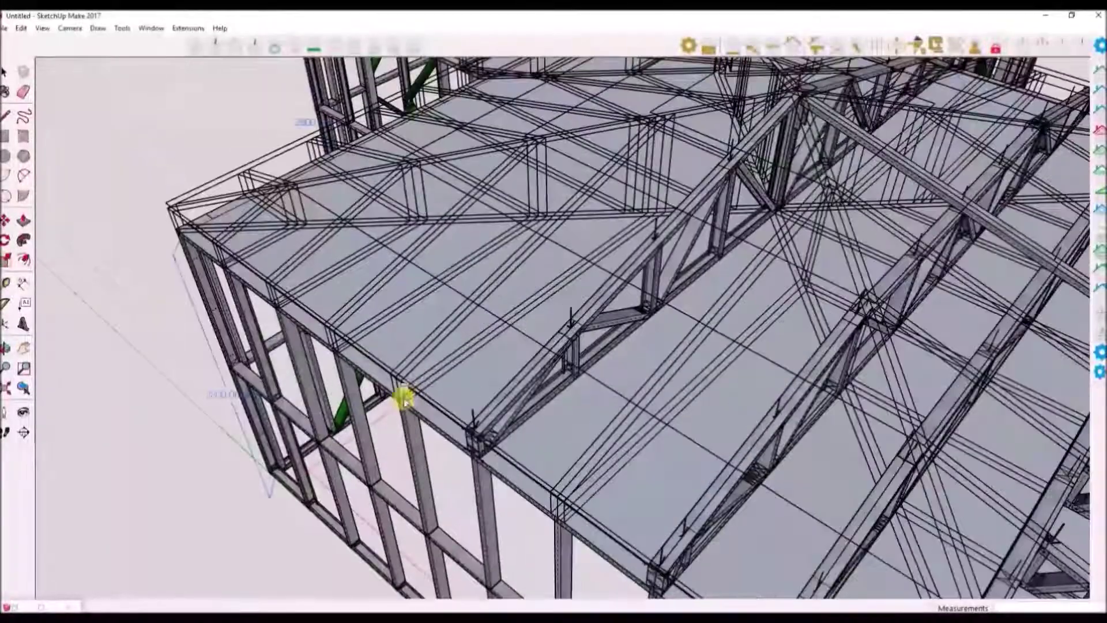
# Undo the last three operations on the front block's trusses
pyautogui.hotkey('ctrl', 'z')
pyautogui.hotkey('ctrl', 'z')
pyautogui.hotkey('ctrl', 'z')
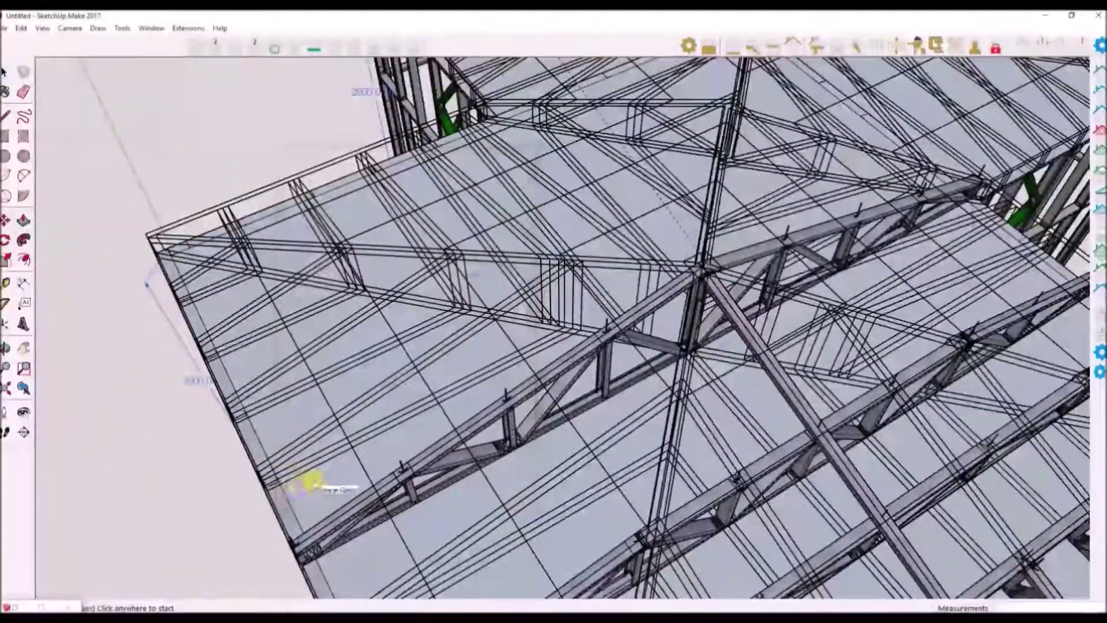
# Place truss pieces between the intersection points on the front block's flat-topped girders
pyautogui.click(311, 482)
pyautogui.moveTo(312, 481); pyautogui.dragTo(600, 319, button='middle')
pyautogui.click(981, 365)
pyautogui.scroll(3, 601, 323)
pyautogui.click(601, 326)
pyautogui.scroll(-3, 581, 326)
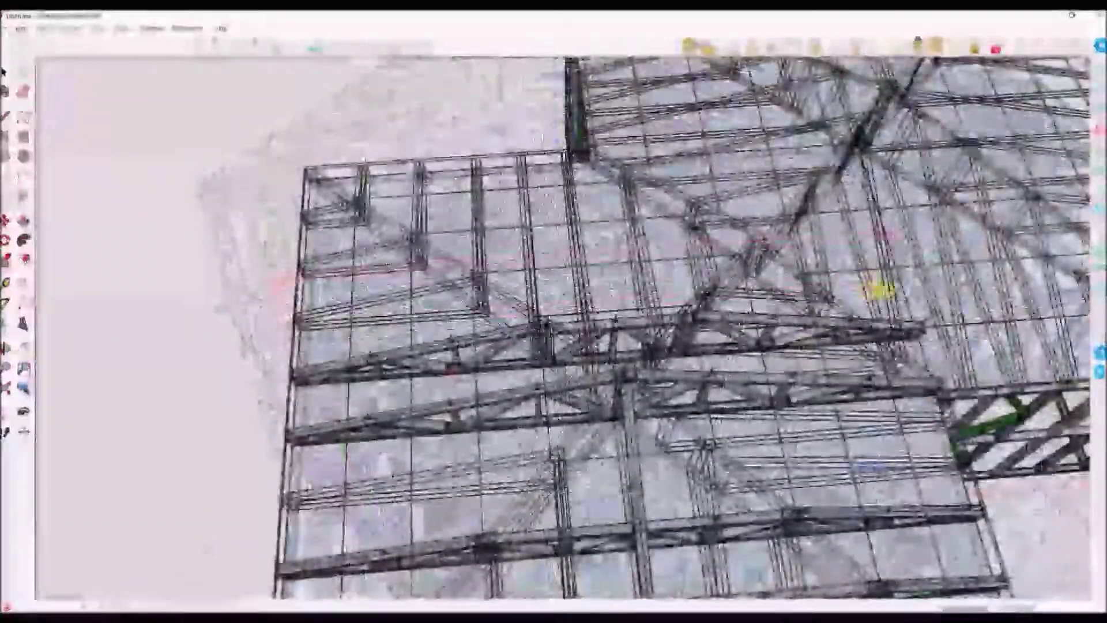
pyautogui.scroll(5, 477, 277)
pyautogui.click(494, 294)
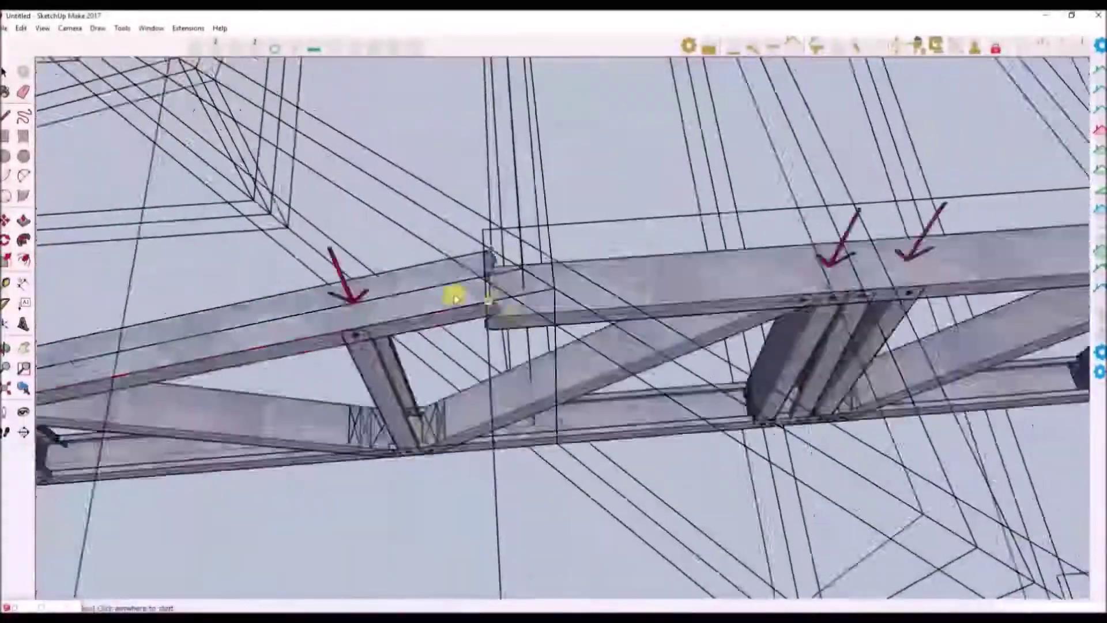
# Select the flat-topped girder crossing the front block and open its Girder Properties
pyautogui.scroll(-5, 458, 296)
pyautogui.moveTo(457, 296); pyautogui.dragTo(821, 209, button='middle')
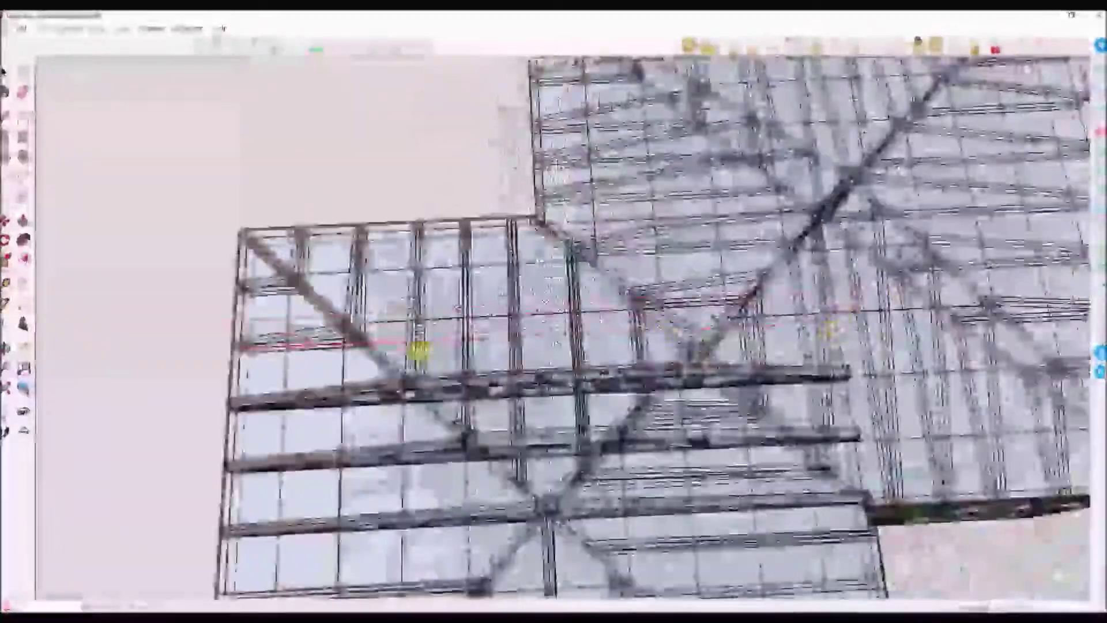
pyautogui.scroll(5, 396, 317)
pyautogui.moveTo(420, 351); pyautogui.dragTo(385, 271, button='middle')
pyautogui.click(383, 198)
pyautogui.scroll(-3, 701, 352)
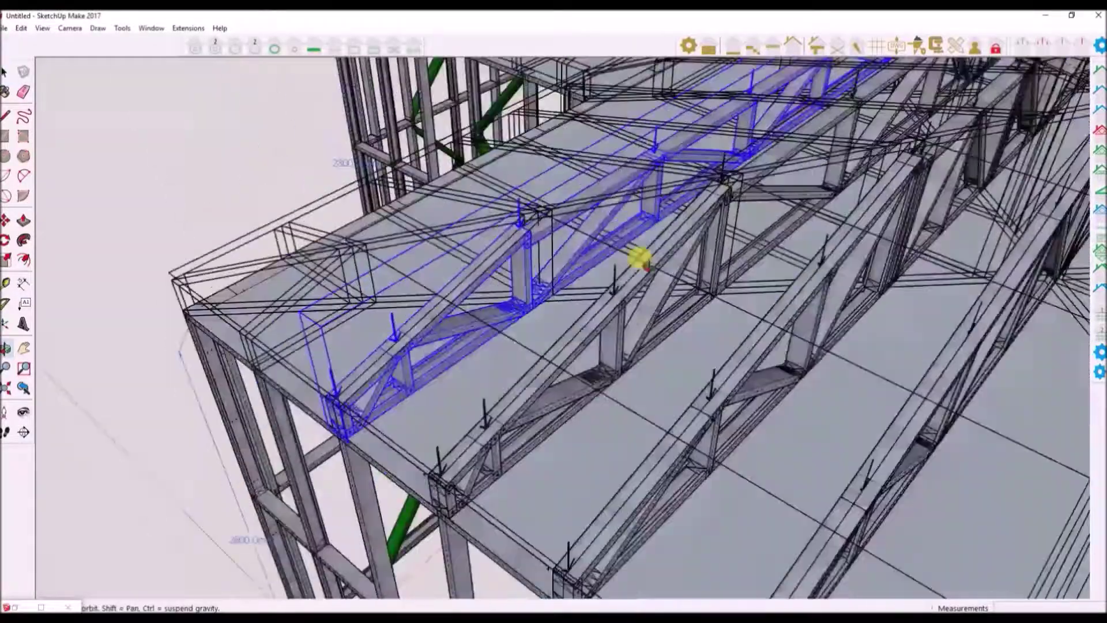
# Close the Girder Properties and clear the girder selection
pyautogui.moveTo(643, 260); pyautogui.dragTo(479, 317, button='middle')
pyautogui.click(830, 289)
pyautogui.scroll(2, 883, 337)
pyautogui.scroll(-3, 882, 339)
pyautogui.moveTo(873, 346); pyautogui.dragTo(567, 334, button='middle')
pyautogui.hotkey('ctrl', 't')
pyautogui.scroll(-5, 554, 323)
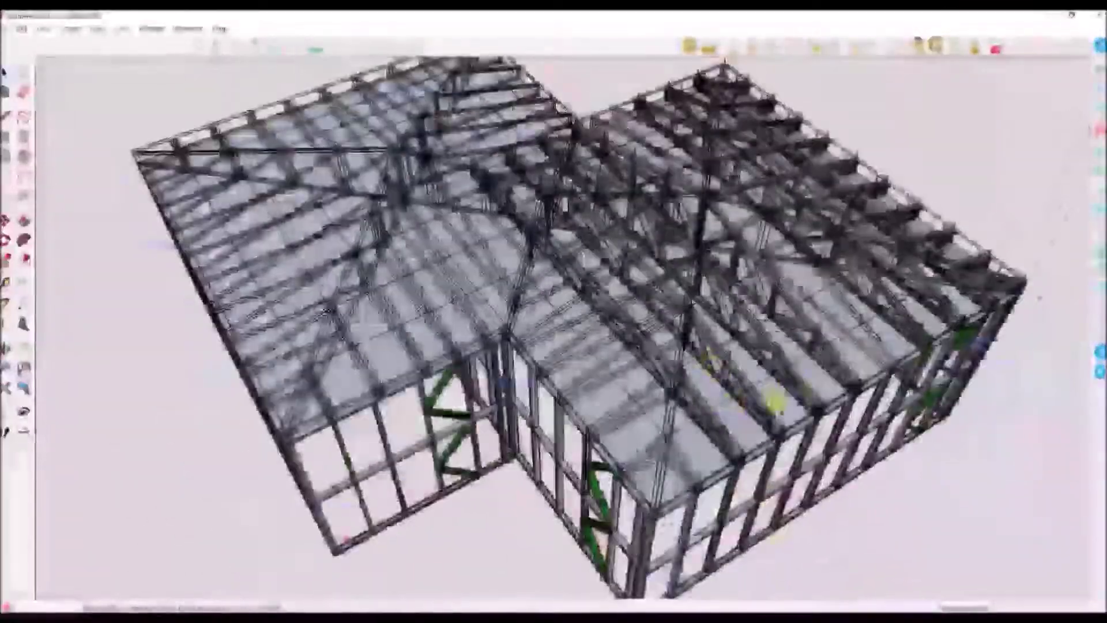
# Add the short jack trusses between the inner-corner wall and the first girder of the adjoining block
pyautogui.scroll(8, 598, 425)
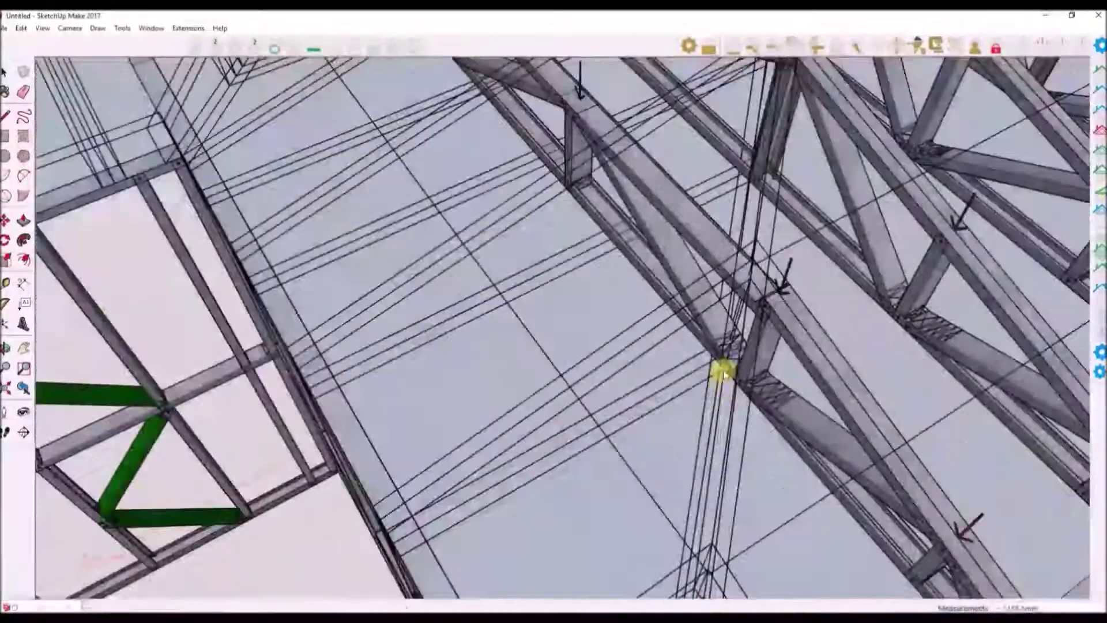
pyautogui.click(527, 151)
pyautogui.moveTo(566, 311); pyautogui.dragTo(623, 363, button='middle')
pyautogui.click(277, 254)
pyautogui.click(527, 159)
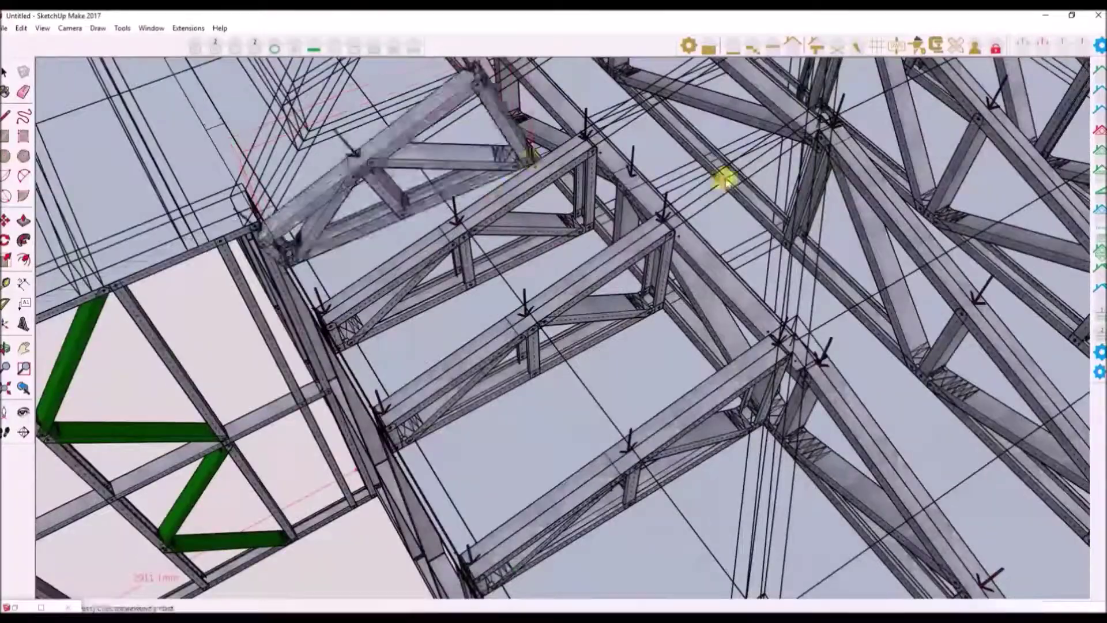
pyautogui.scroll(-5, 556, 260)
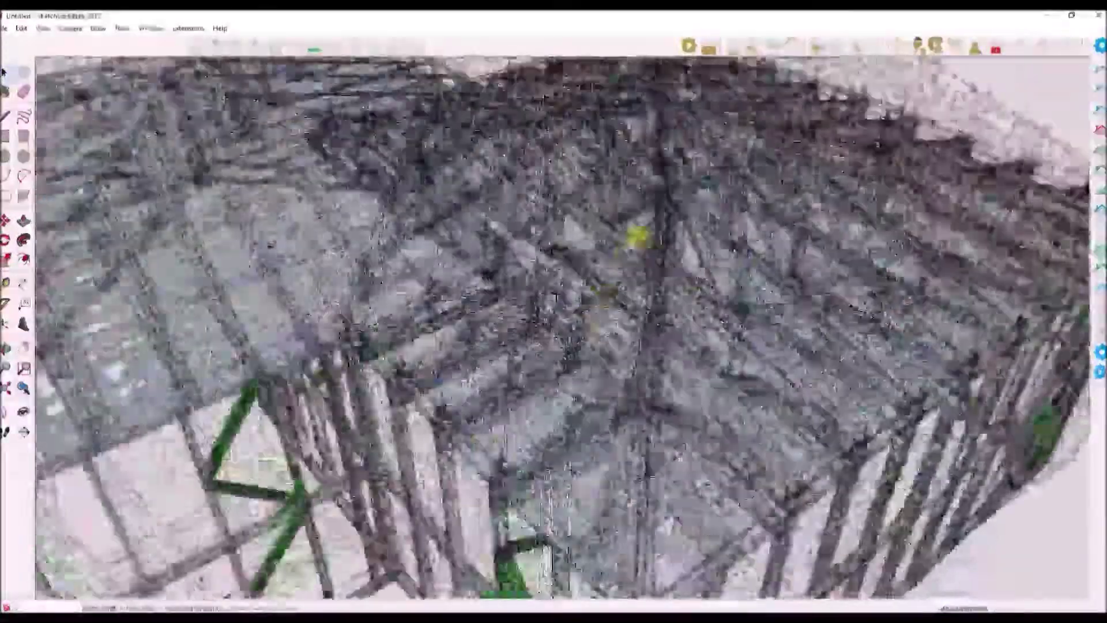
# Select the jack truss nearest the inner corner, examine the girder joint beside it, and undo the last operation
pyautogui.moveTo(637, 236); pyautogui.dragTo(544, 348, button='middle')
pyautogui.scroll(2, 541, 318)
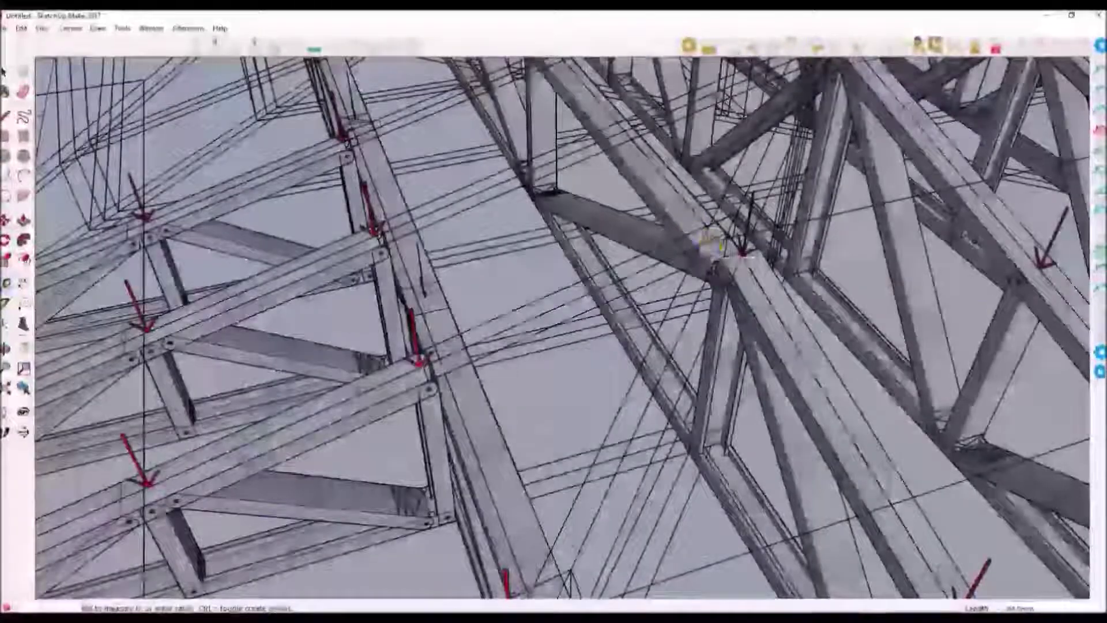
pyautogui.click(373, 374)
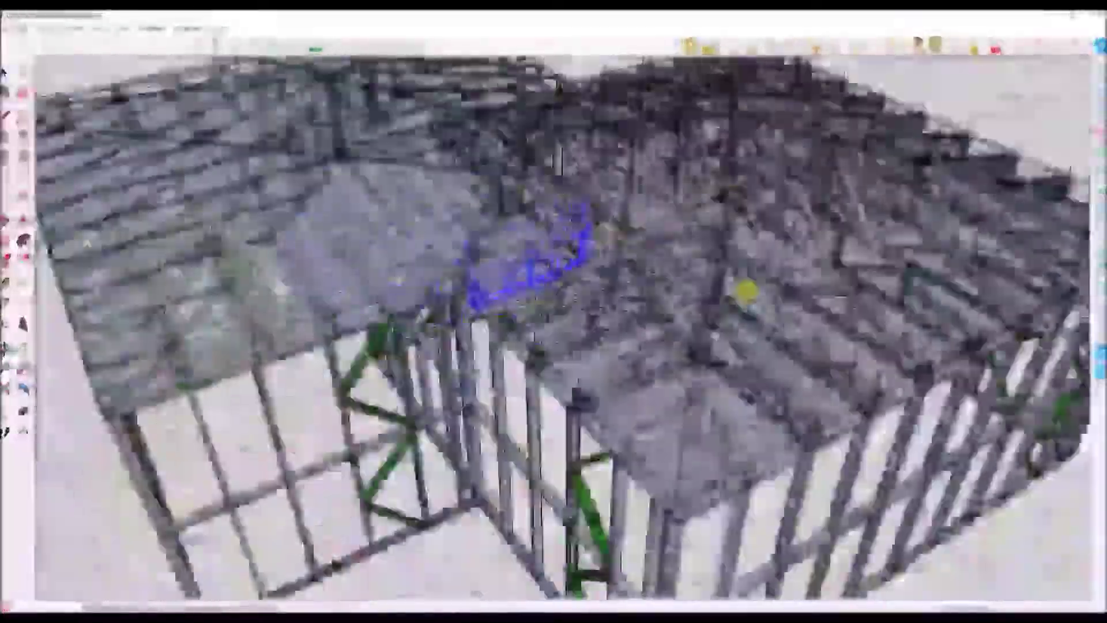
pyautogui.moveTo(747, 291); pyautogui.dragTo(454, 485, button='middle')
pyautogui.scroll(8, 613, 362)
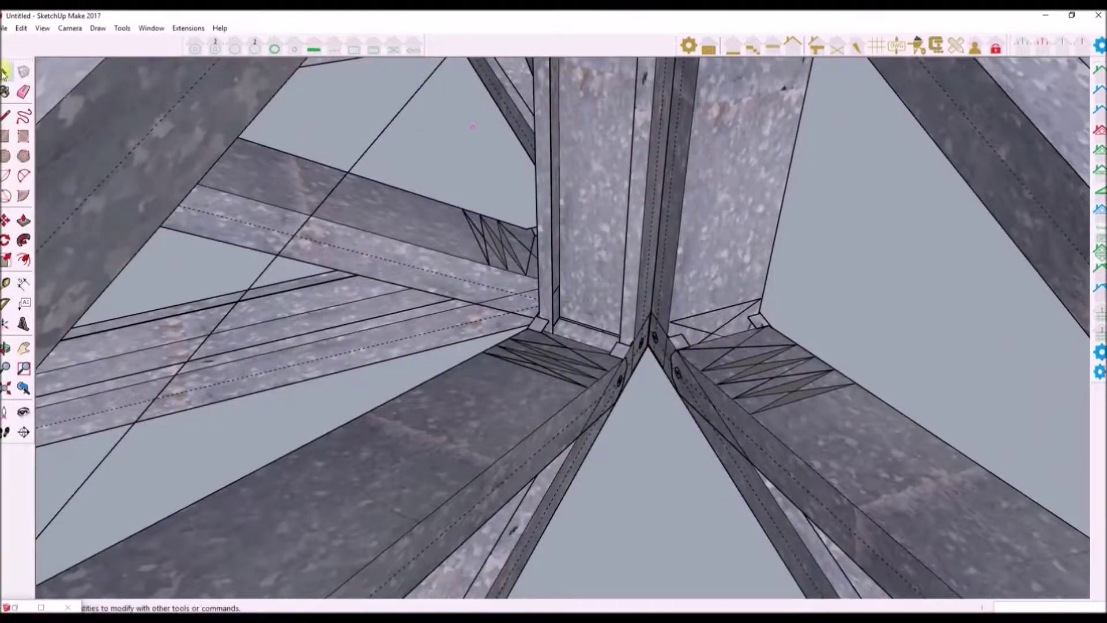
pyautogui.hotkey('ctrl', 'z')
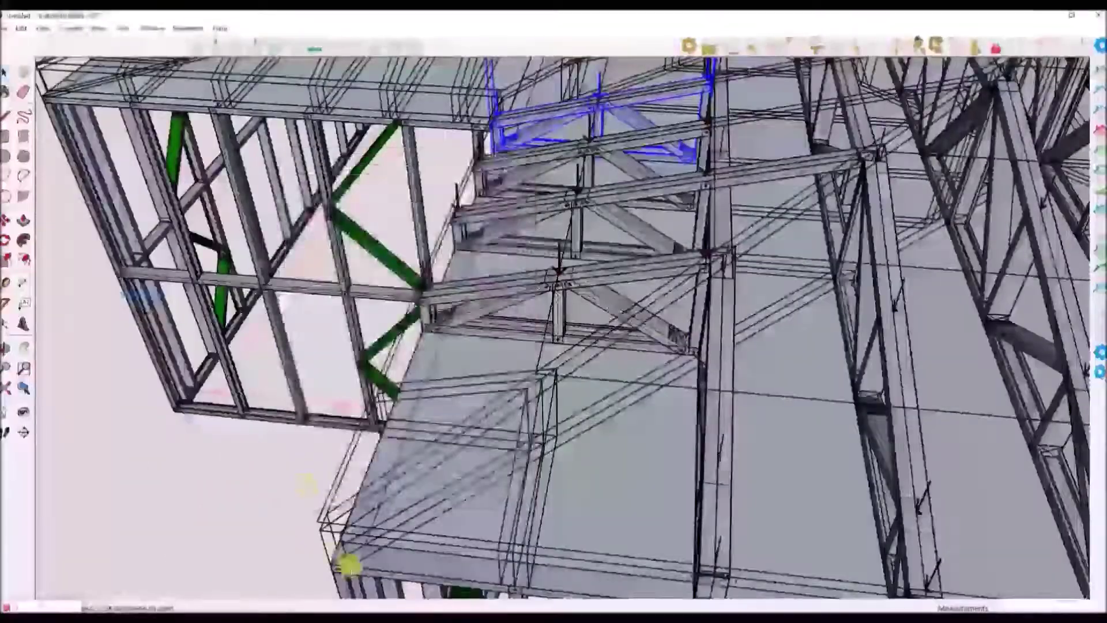
# Place the diagonal hip truss from the adjoining block's outer corner and open the Girder Properties of the selected girder
pyautogui.scroll(10, 731, 317)
pyautogui.scroll(-6, 743, 314)
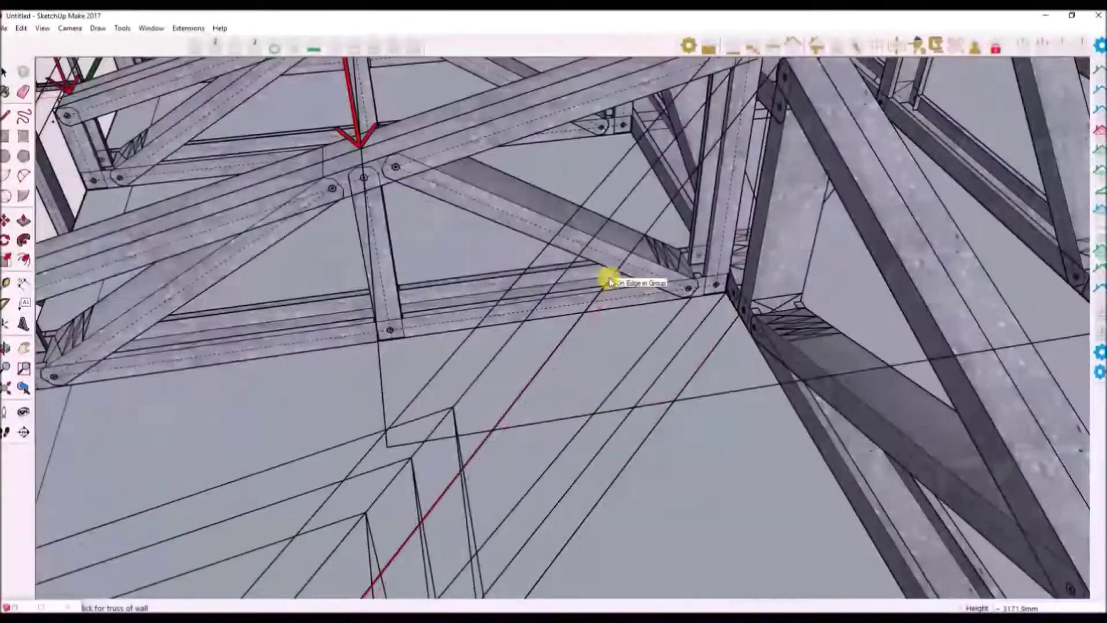
pyautogui.moveTo(608, 279); pyautogui.dragTo(420, 442, button='middle')
pyautogui.scroll(4, 949, 237)
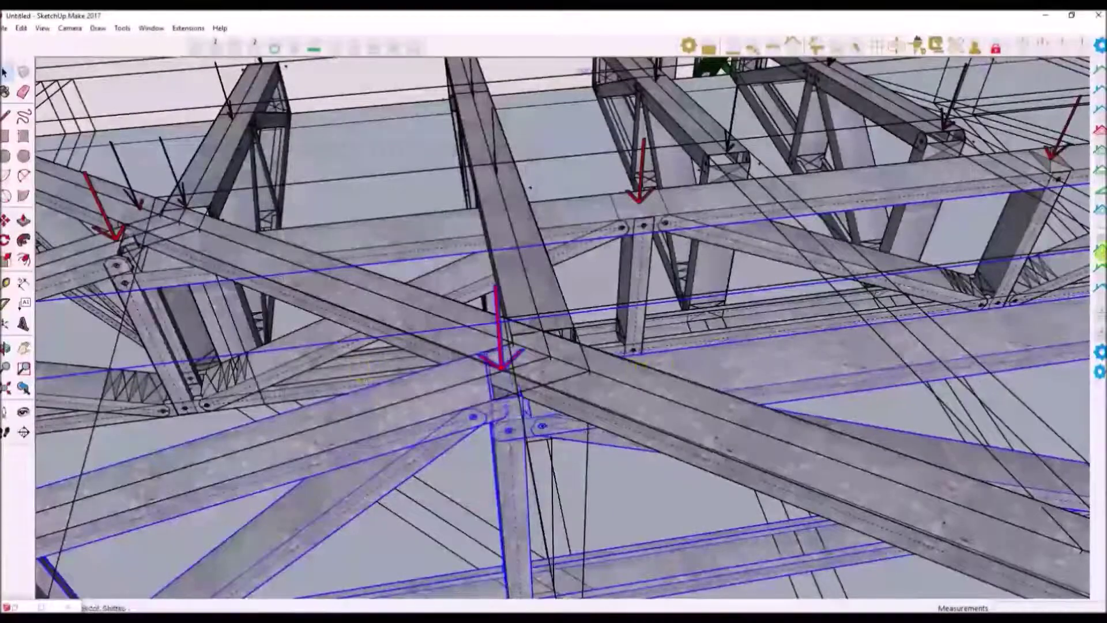
pyautogui.moveTo(481, 381)
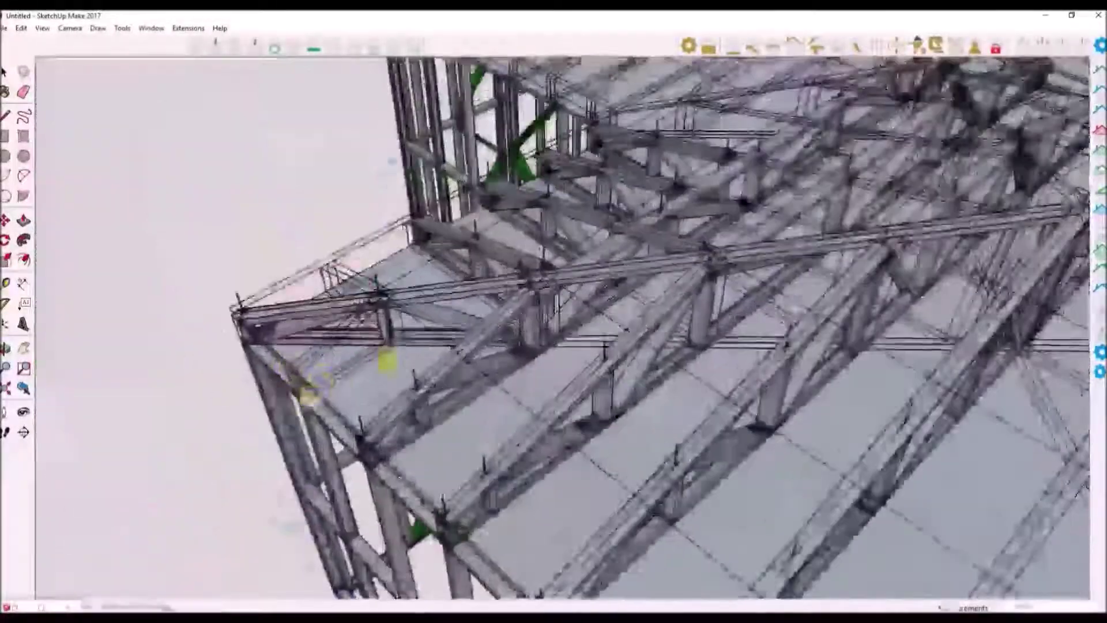
# Extend the jack truss nearest the outer corner across the first girder to the diagonal hip truss
pyautogui.scroll(3, 387, 361)
pyautogui.moveTo(284, 334); pyautogui.dragTo(487, 511, button='middle')
pyautogui.moveTo(601, 415); pyautogui.dragTo(431, 417, button='middle')
pyautogui.scroll(5, 430, 418)
pyautogui.click(7, 283)
pyautogui.scroll(2, 462, 338)
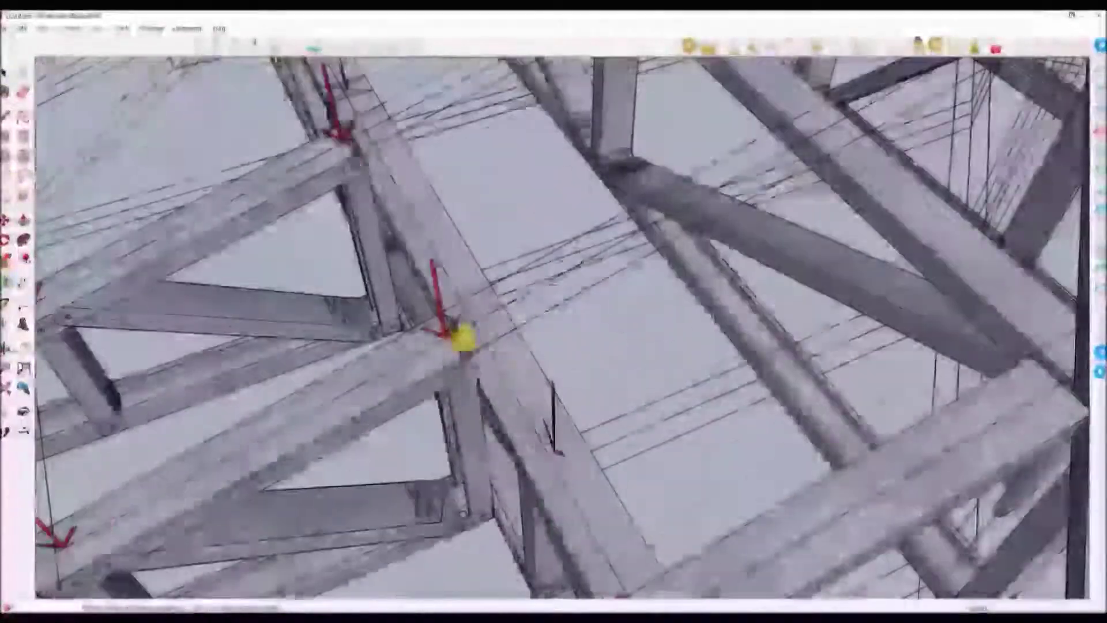
# Extend the next jack truss past the first girder to the diagonal hip truss and regenerate its profiles
pyautogui.scroll(-2, 454, 404)
pyautogui.click(464, 375)
pyautogui.press('space')
pyautogui.click(453, 392)
pyautogui.click(1099, 352)
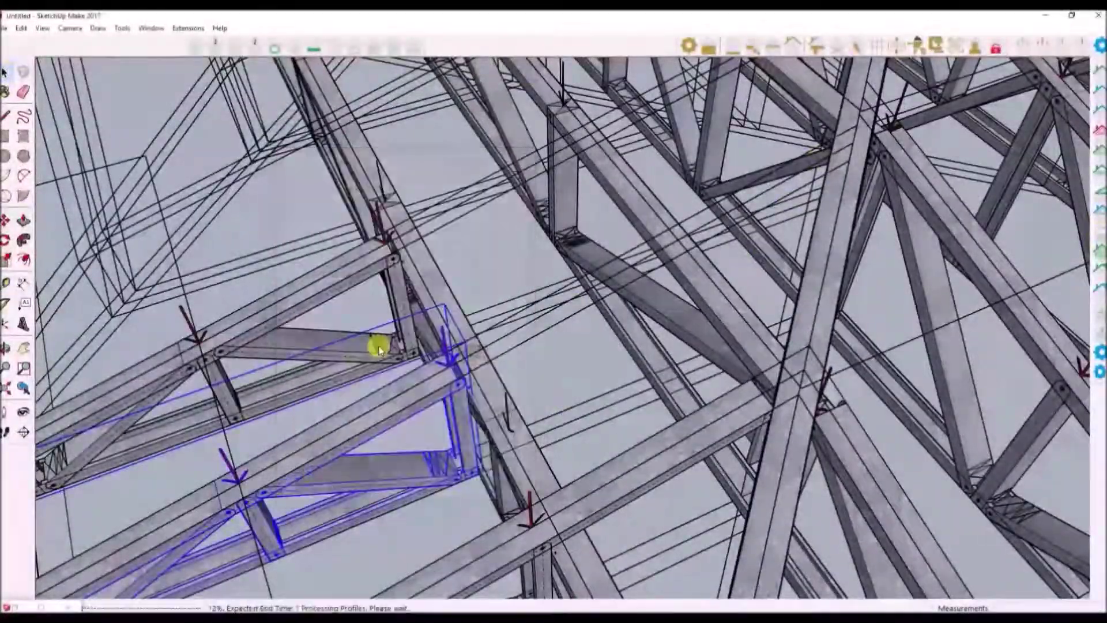
# Start a line at the girder end of the following jack truss towards the diagonal hip truss
pyautogui.scroll(-1, 505, 421)
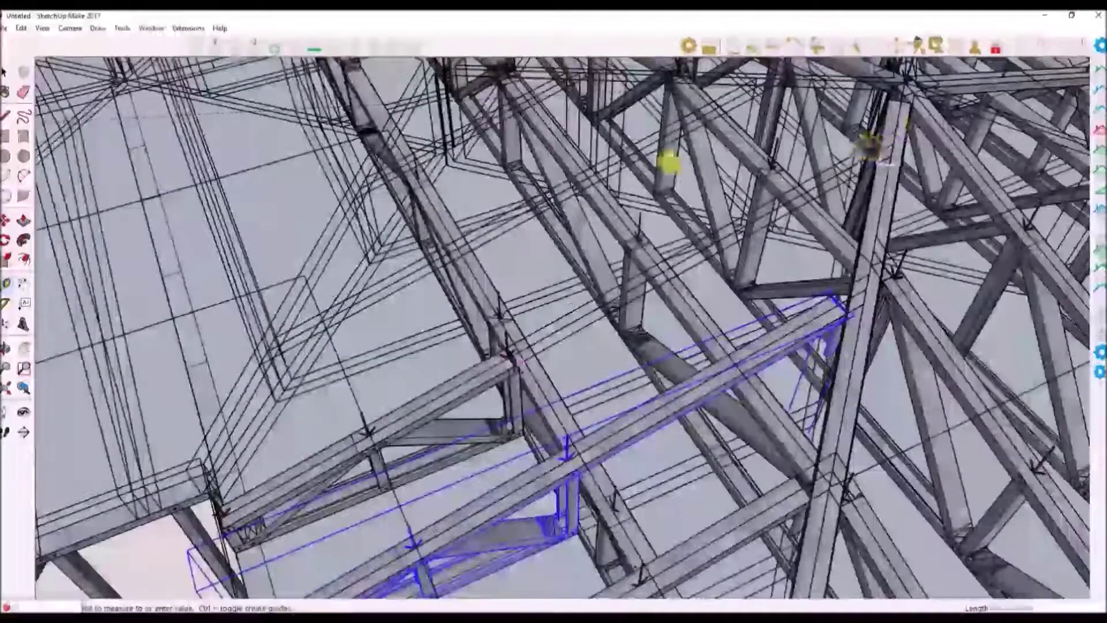
pyautogui.press('l')
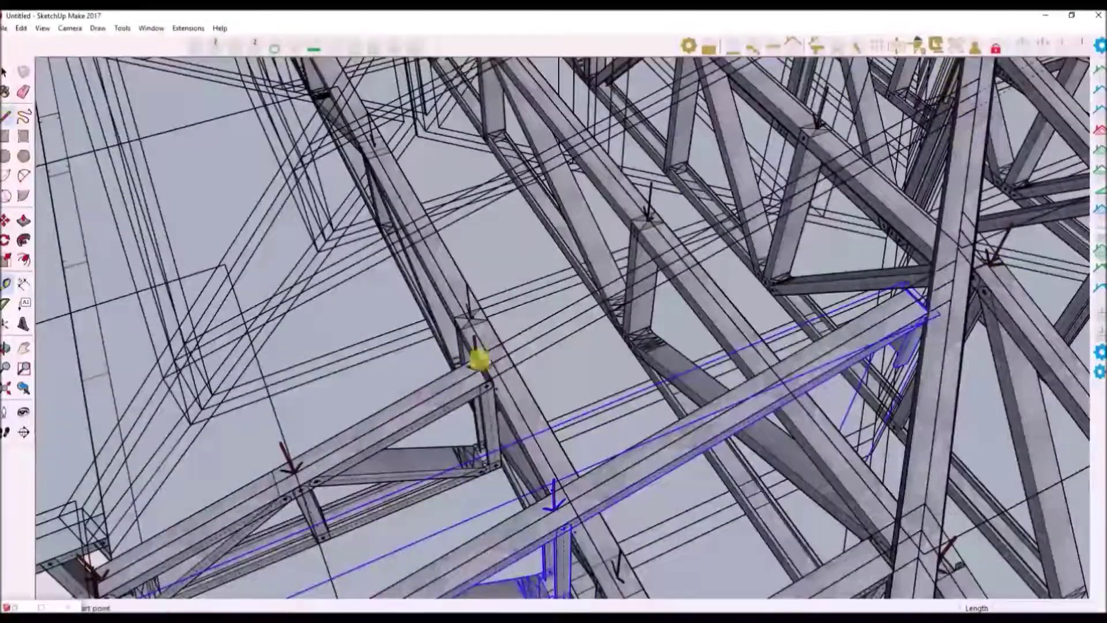